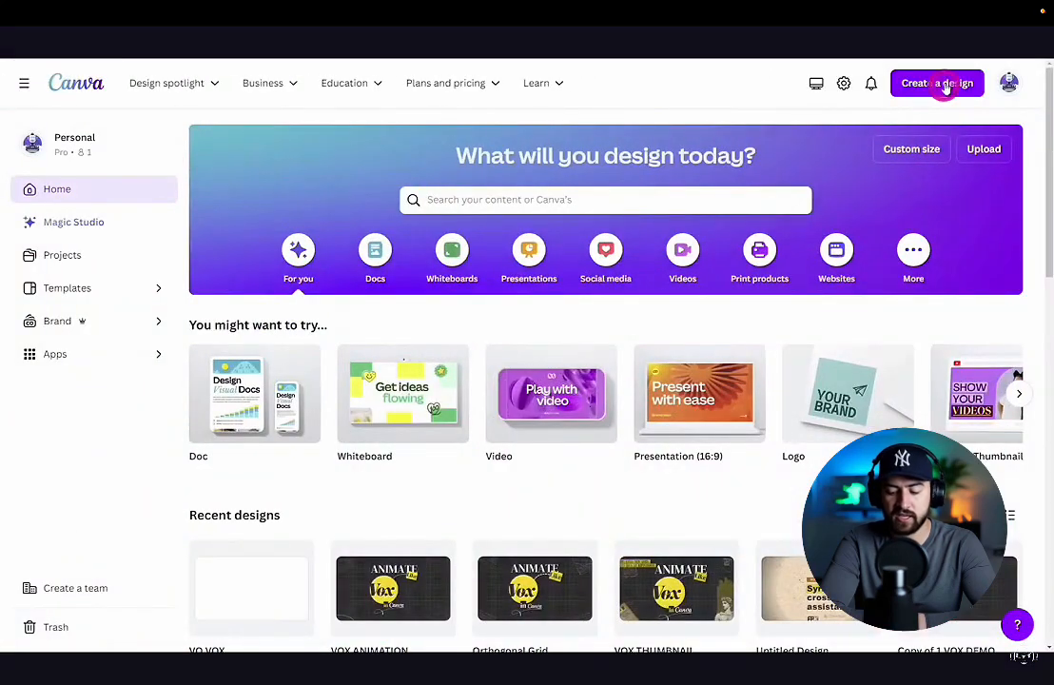
# Step: Create a blank video design at the suggested 1920-pixel-wide format
pyautogui.click(946, 86)
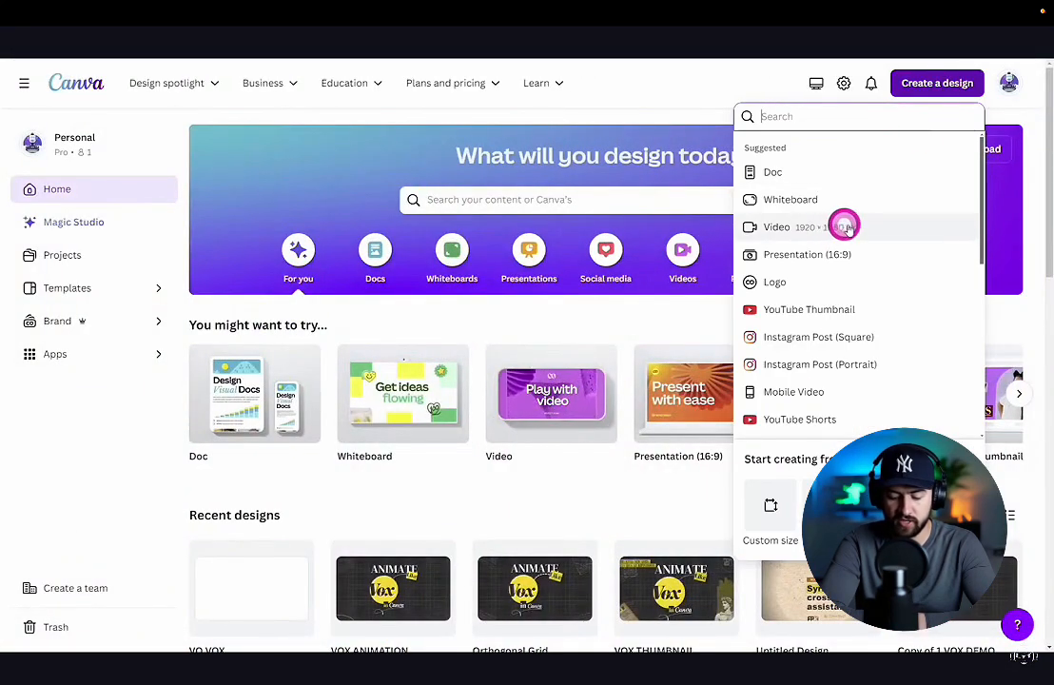
pyautogui.click(883, 226)
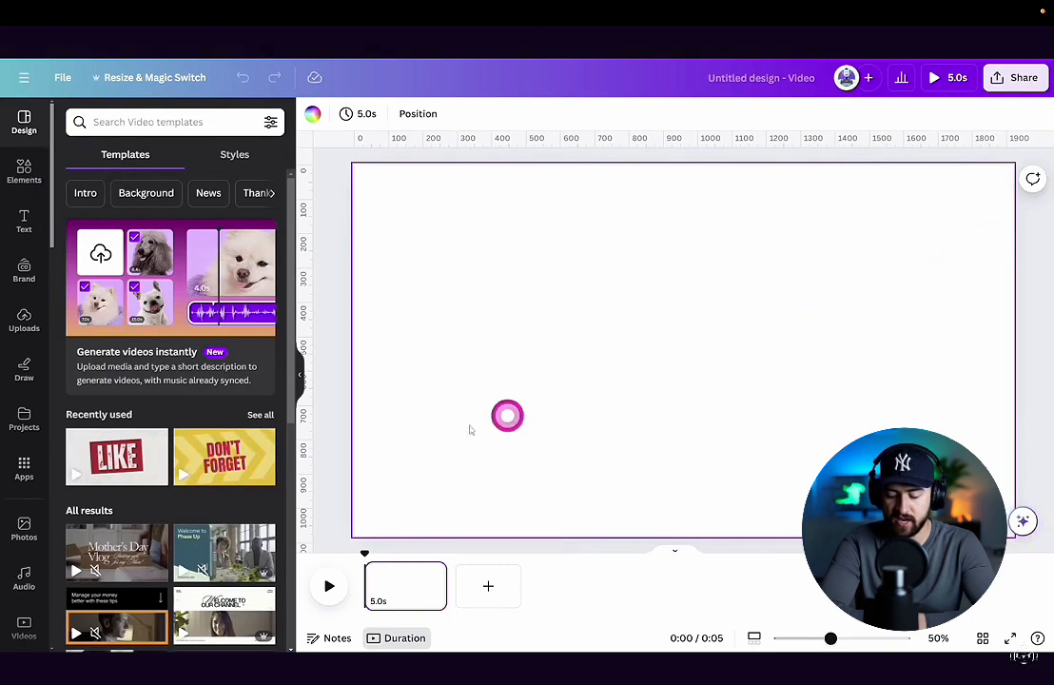
# Step: Search the stock photos for "orthogonal grid" and add the black grid photo to the page
pyautogui.click(41, 529)
pyautogui.click(119, 122)
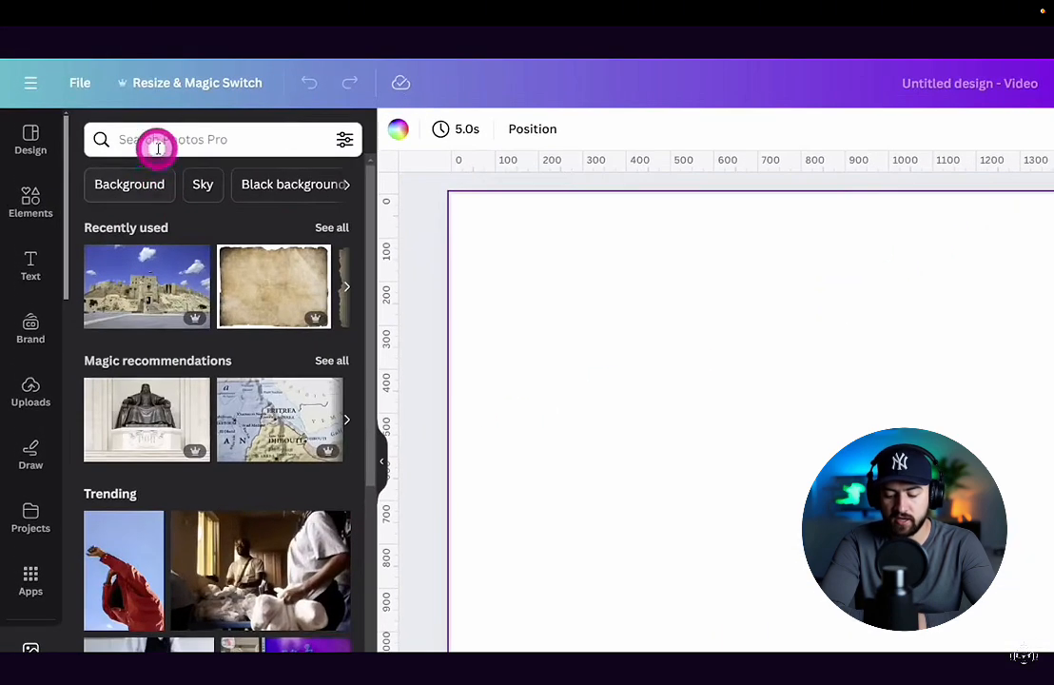
pyautogui.write('orthogonal grid')
pyautogui.press('Return')
pyautogui.click(141, 266)
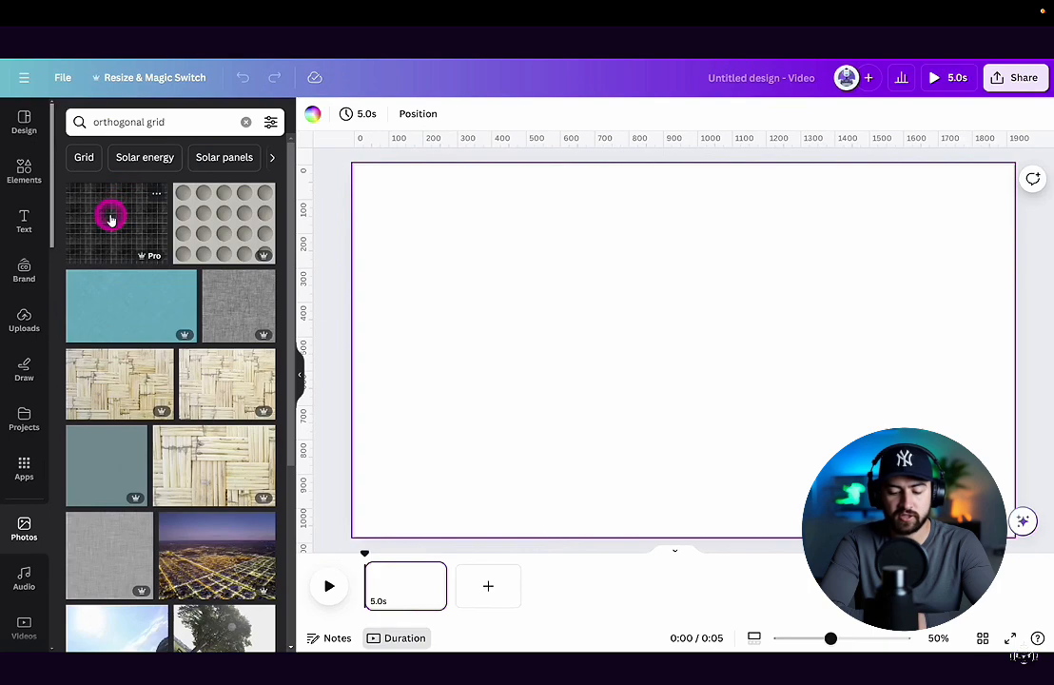
# Step: Scale the grid photo to the full page height from the upper-left corner and place a copy beside it to cover the page
pyautogui.moveTo(597, 329); pyautogui.dragTo(456, 293)
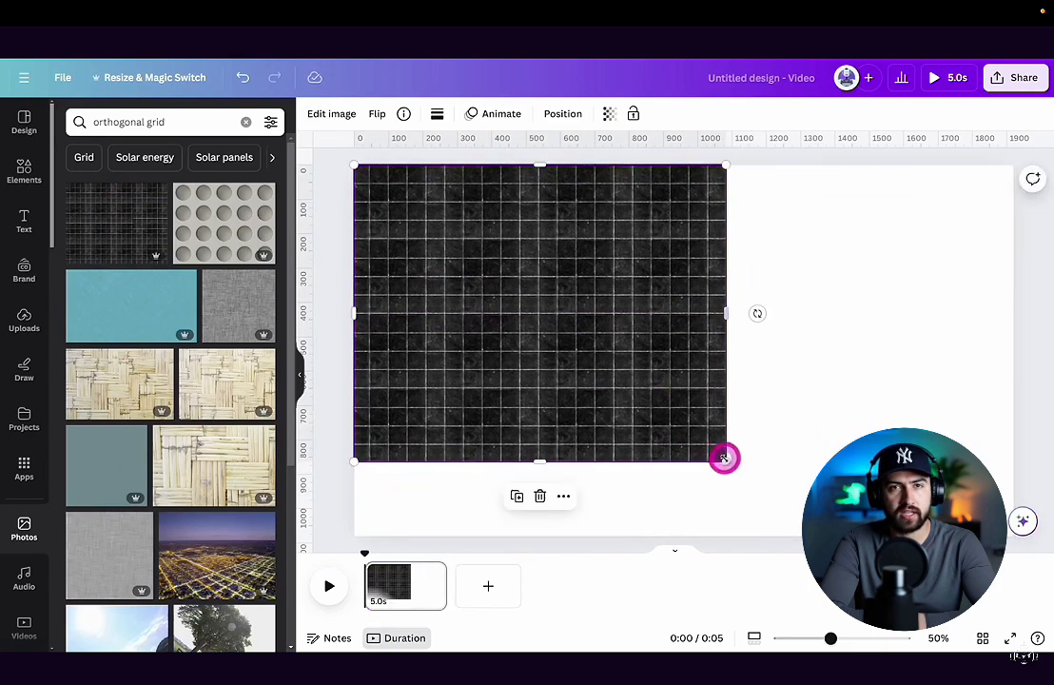
pyautogui.moveTo(725, 457); pyautogui.dragTo(804, 546)
pyautogui.moveTo(818, 350); pyautogui.dragTo(1035, 389)
# Step: Group the two grid photos and set the group's transparency to 31
pyautogui.keyDown('shift'); pyautogui.click(677, 359); pyautogui.keyUp('shift')
pyautogui.rightClick(514, 251)
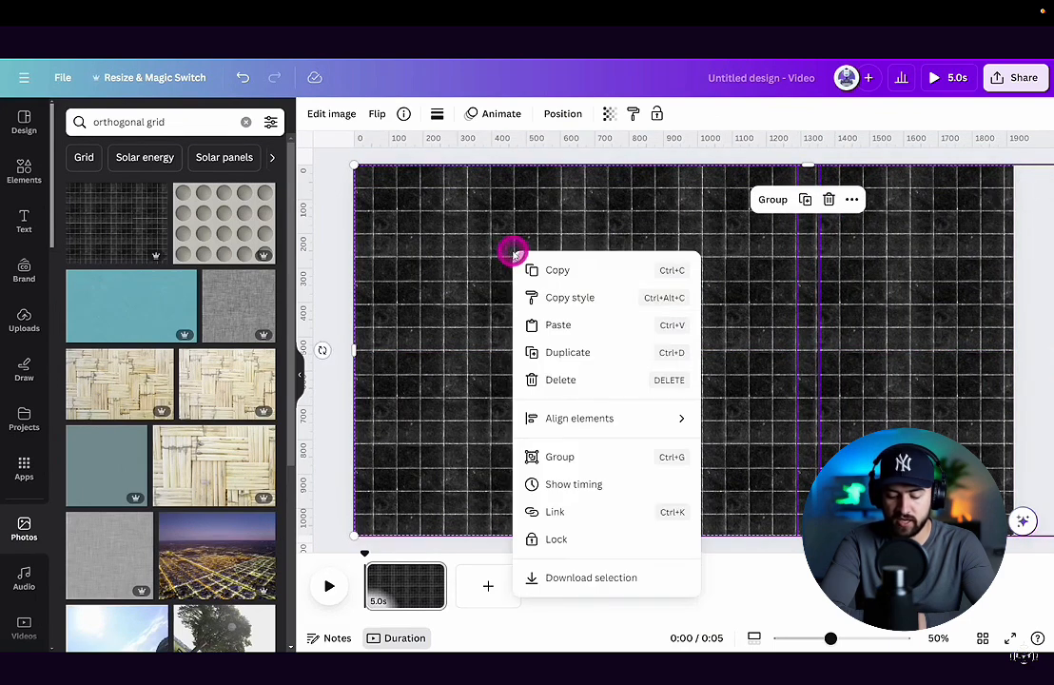
pyautogui.click(566, 457)
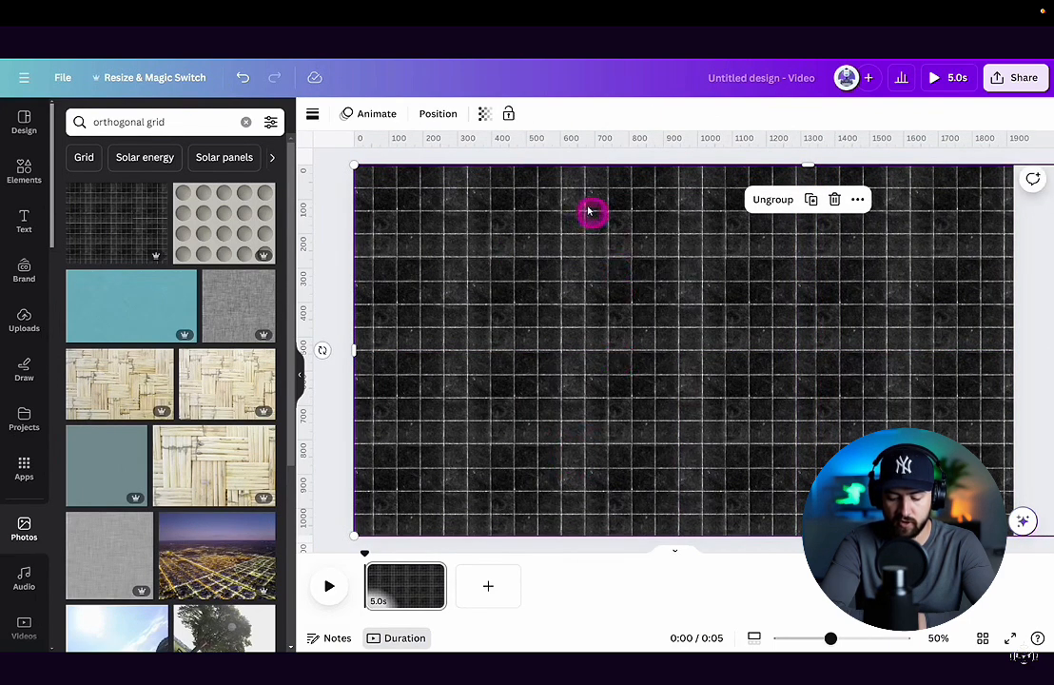
pyautogui.click(483, 115)
pyautogui.moveTo(439, 171); pyautogui.dragTo(385, 172)
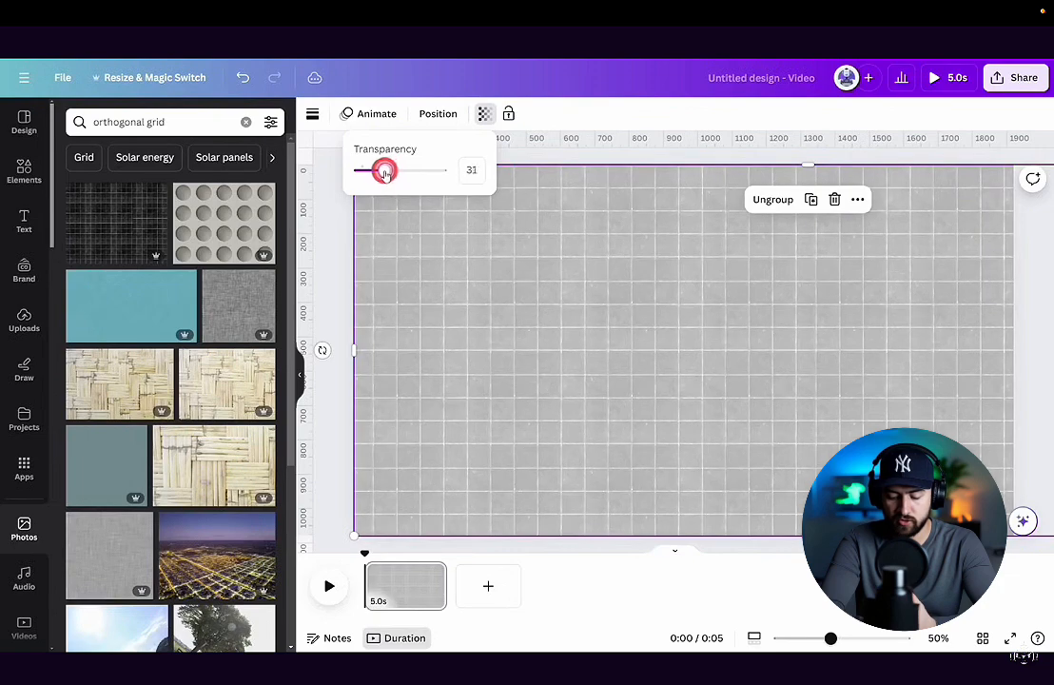
pyautogui.click(335, 235)
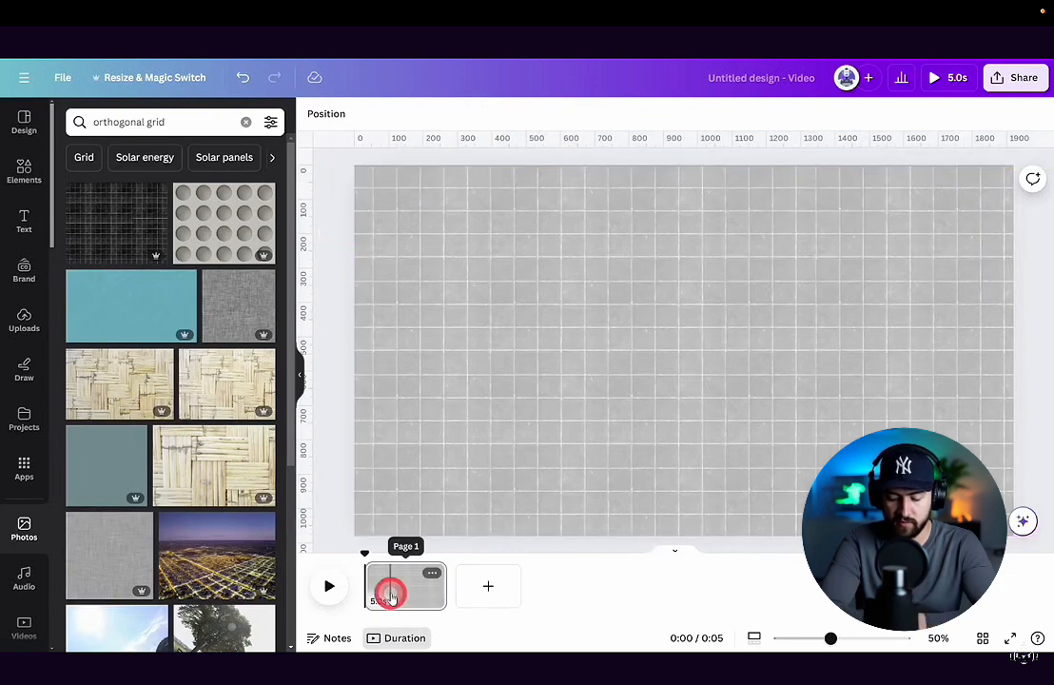
# Step: Change the page's background colour to a dark grey behind the grid
pyautogui.click(390, 595)
pyautogui.click(312, 115)
pyautogui.click(74, 197)
pyautogui.click(68, 281)
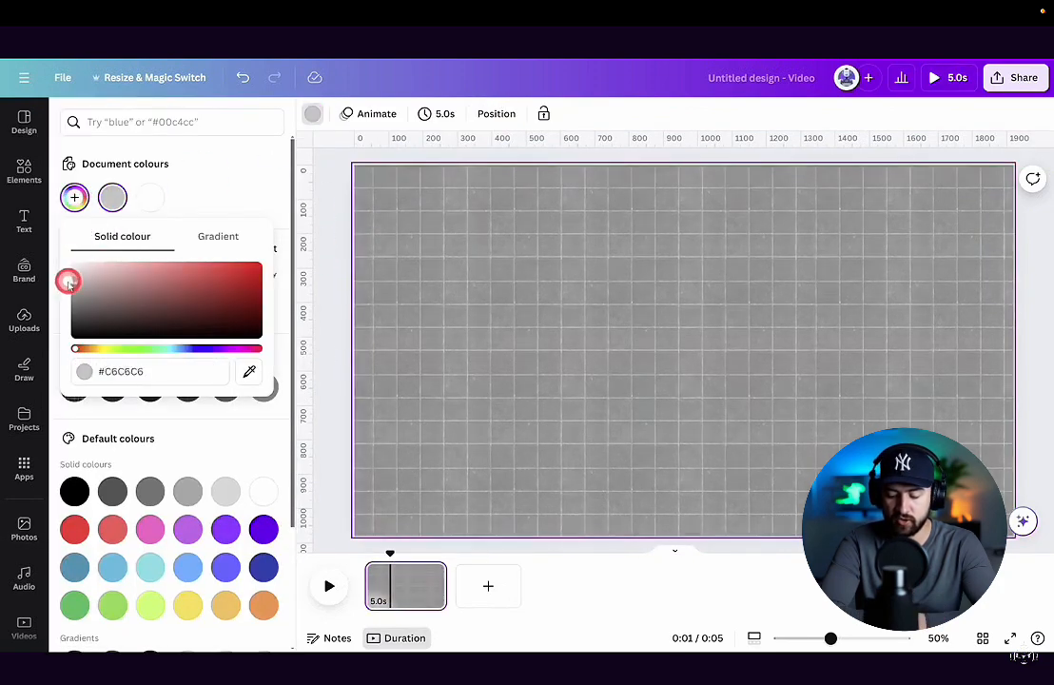
pyautogui.moveTo(68, 281); pyautogui.dragTo(57, 323)
pyautogui.click(223, 197)
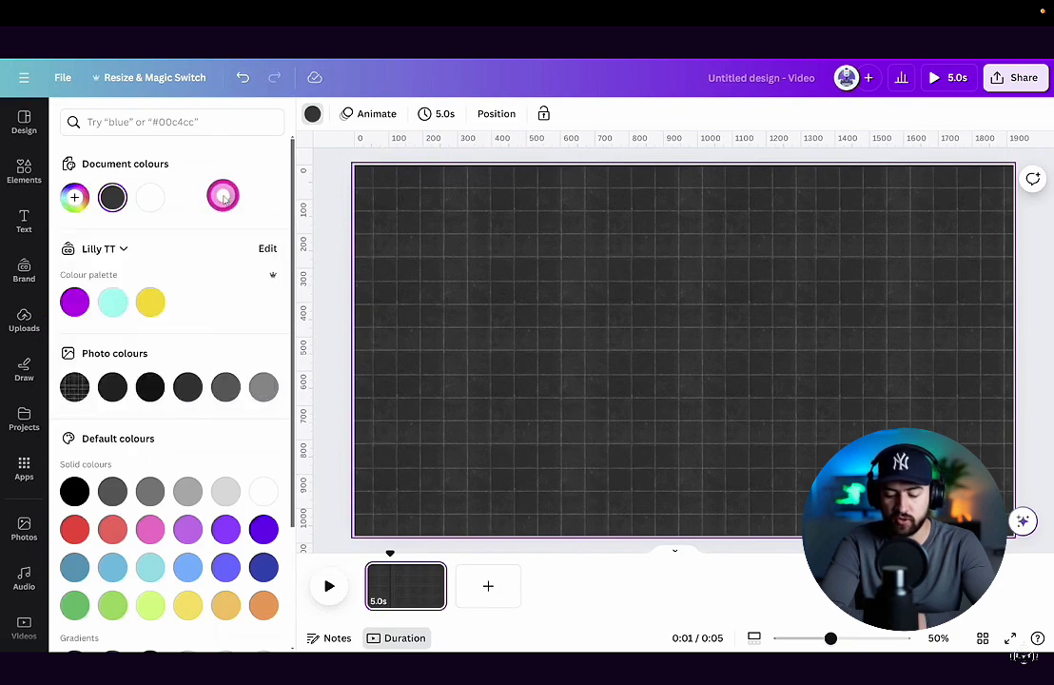
# Step: Add a heading to the page with the text "Animate"
pyautogui.click(19, 224)
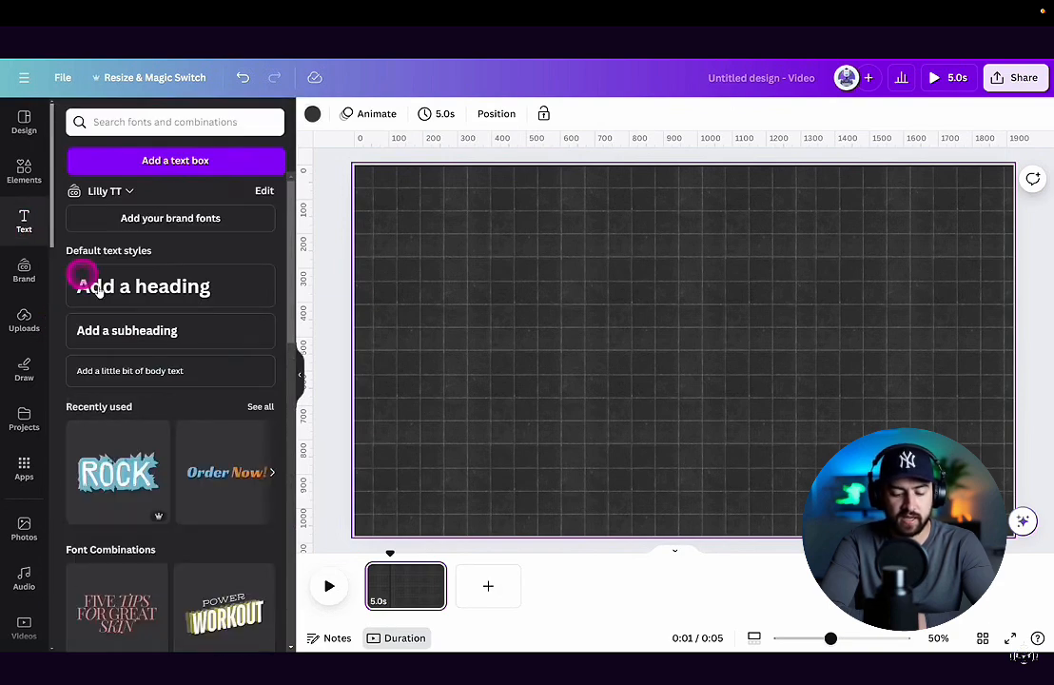
pyautogui.click(146, 284)
pyautogui.write('Animate')
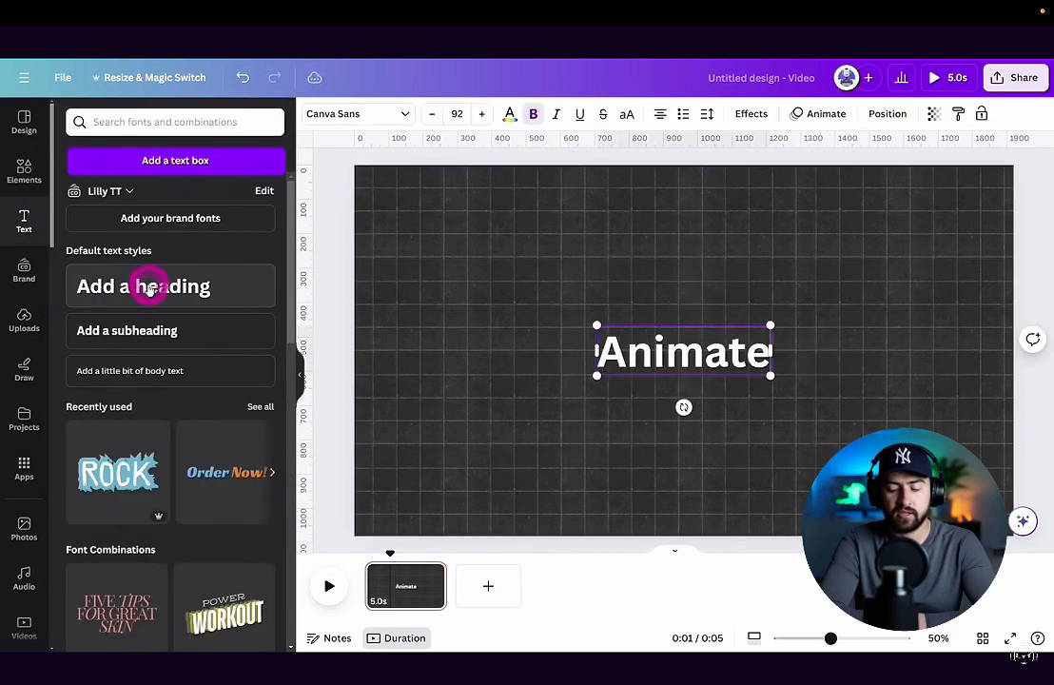
# Step: Set the Animate heading's font to DM Serif Display and enlarge it to size 144
pyautogui.click(403, 113)
pyautogui.click(165, 155)
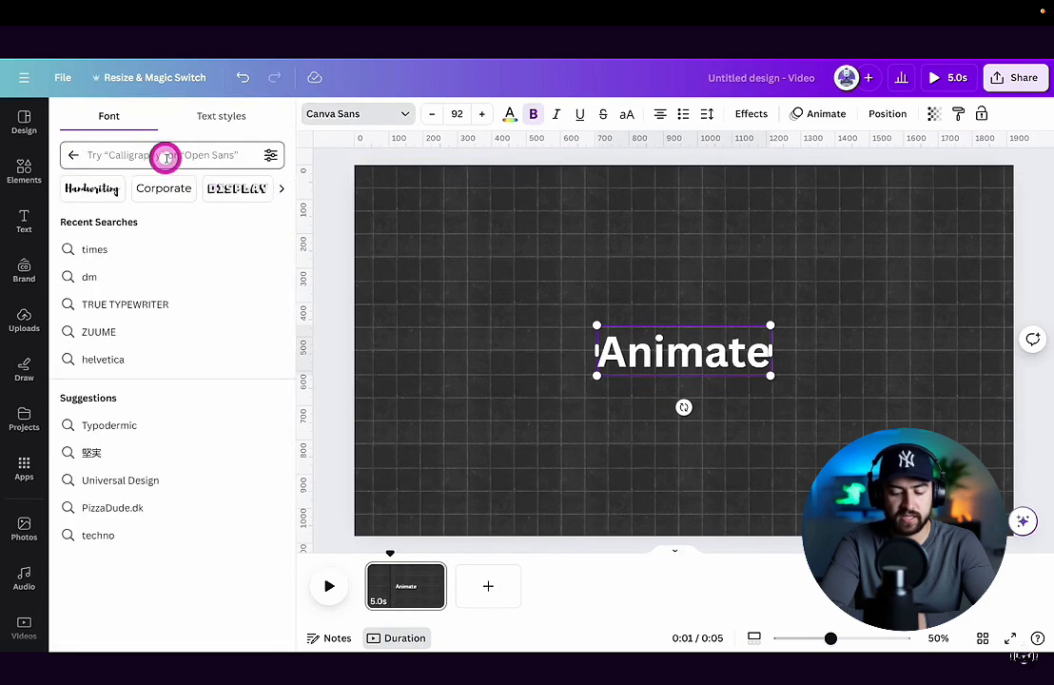
pyautogui.write('DM SE')
pyautogui.click(191, 342)
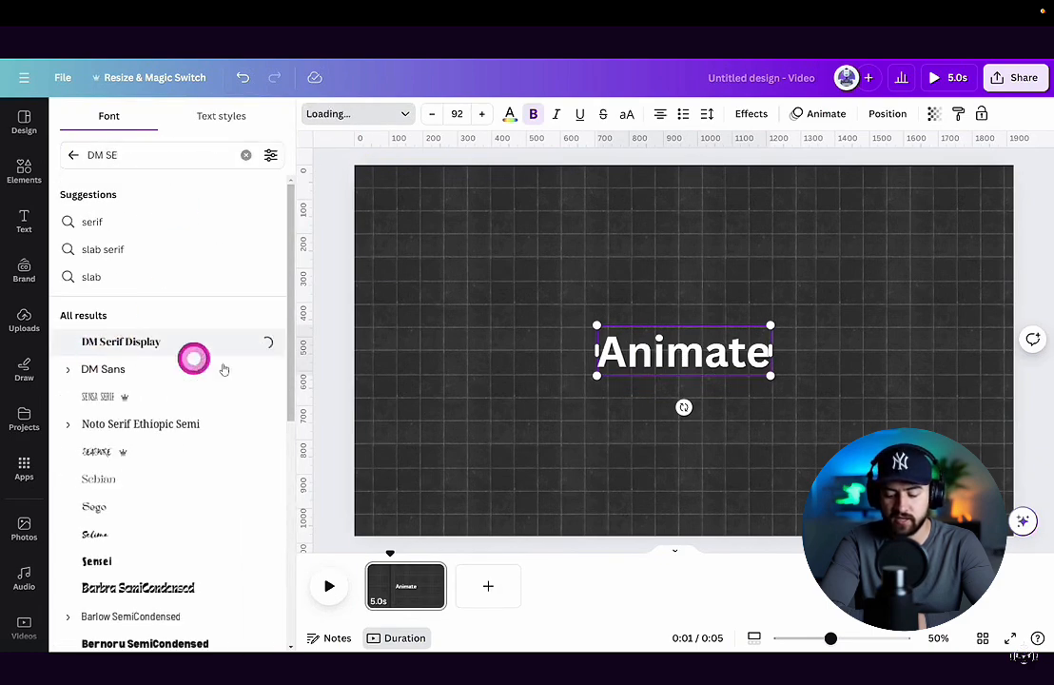
pyautogui.click(723, 373)
# Step: Duplicate the Animate heading, shrink the copy to about size 60, and turn it into a dark-coloured "Like" text
pyautogui.hotkey('ctrl', 'd')
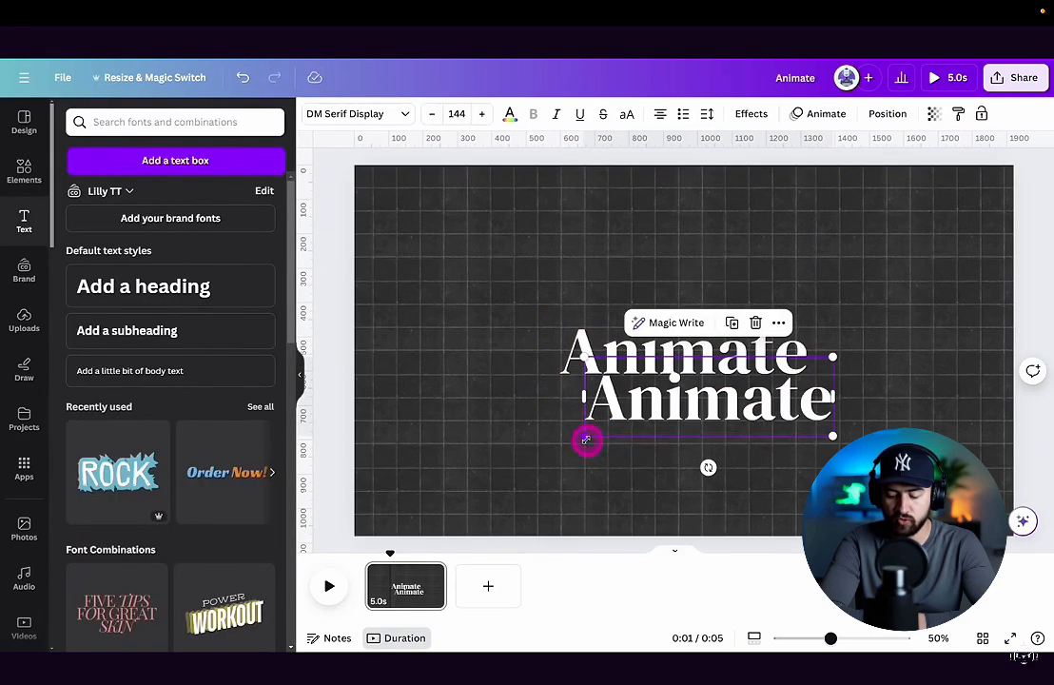
pyautogui.moveTo(586, 438); pyautogui.dragTo(737, 414)
pyautogui.click(509, 113)
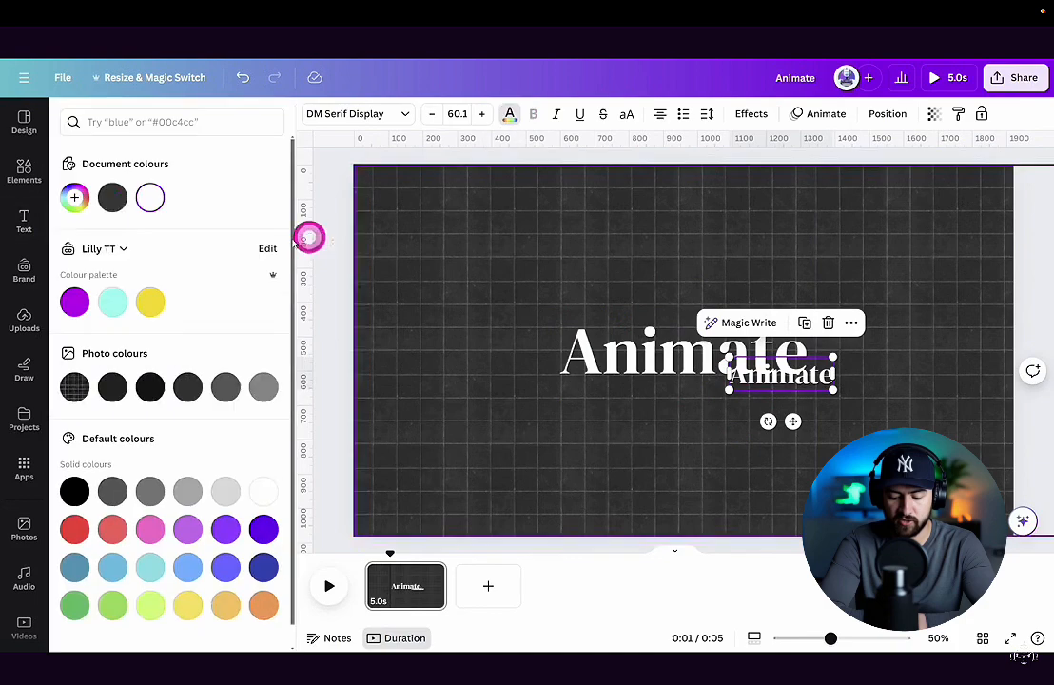
pyautogui.doubleClick(752, 378)
pyautogui.write('Text')
# Step: Give the Like text a square-cornered yellow background effect and tilt it just below the end of the Animate heading
pyautogui.click(758, 119)
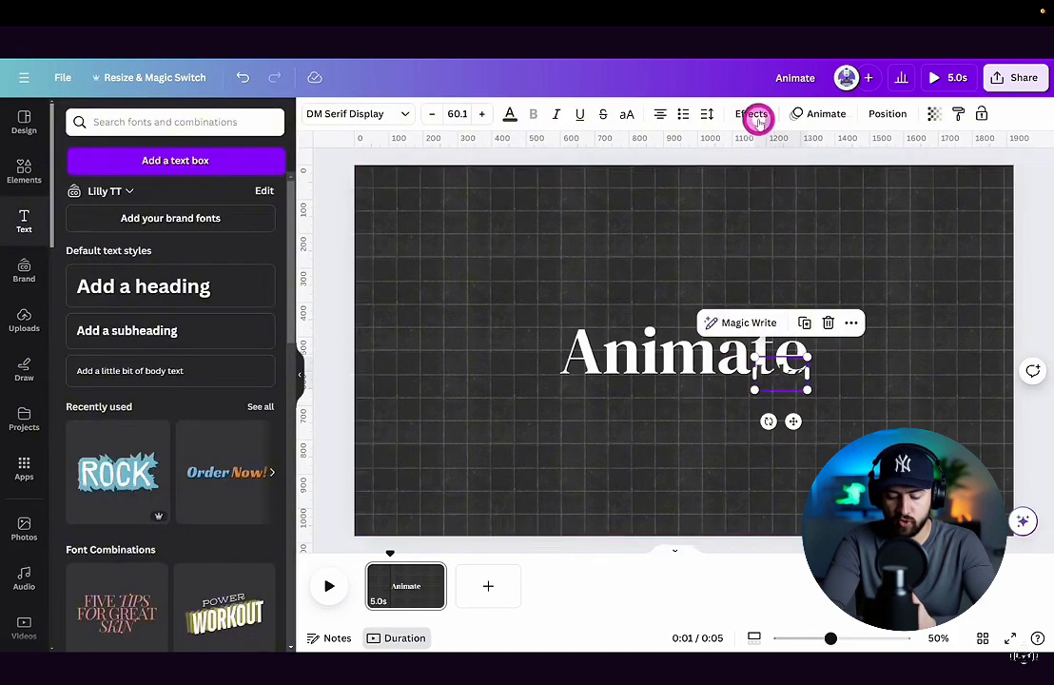
pyautogui.click(109, 478)
pyautogui.scroll(-1, 109, 477)
pyautogui.moveTo(149, 499); pyautogui.dragTo(66, 498)
pyautogui.moveTo(148, 453); pyautogui.dragTo(66, 453)
pyautogui.click(263, 579)
pyautogui.click(75, 381)
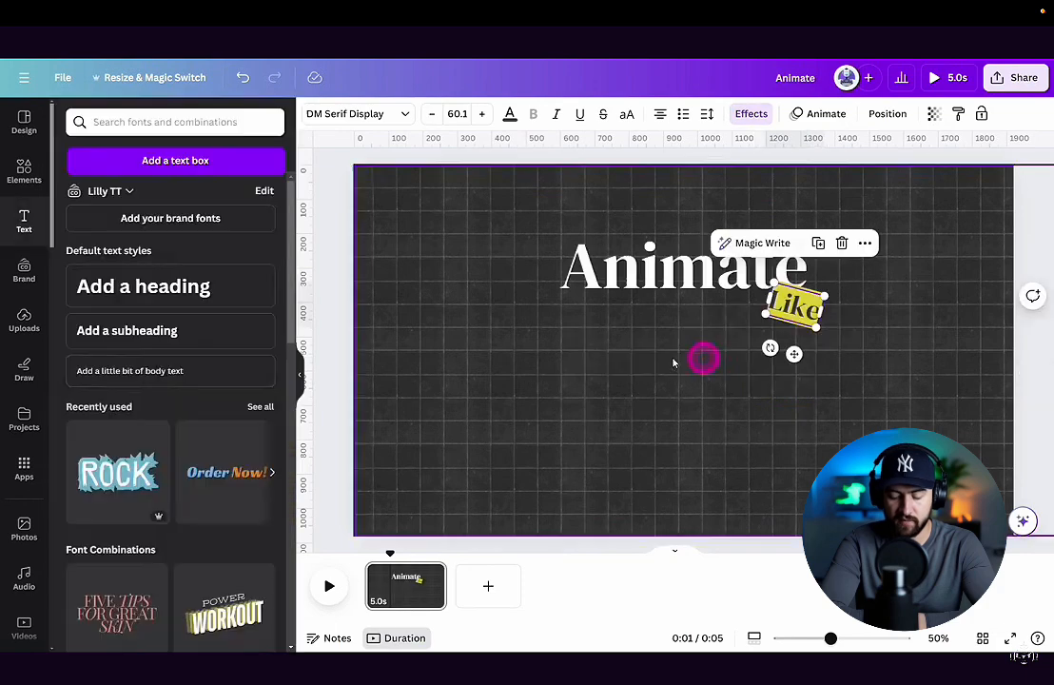
# Step: Add a yellow circle, enlarge it, and place it beneath the left part of the Animate heading
pyautogui.click(24, 171)
pyautogui.scroll(-10, 135, 334)
pyautogui.click(86, 412)
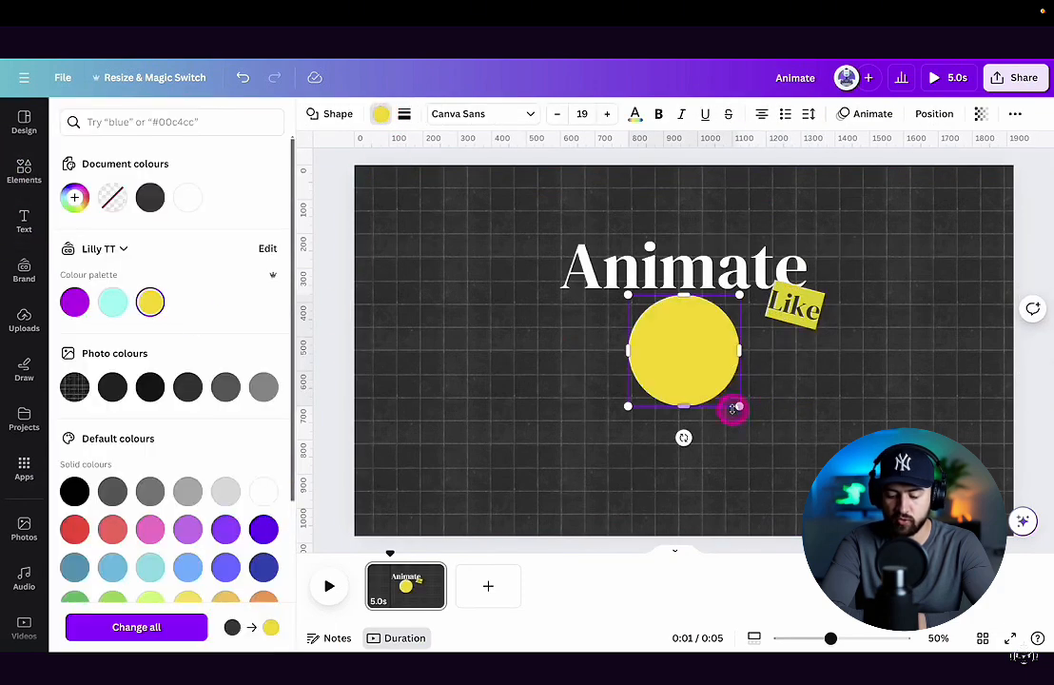
pyautogui.moveTo(735, 408); pyautogui.dragTo(757, 430)
pyautogui.moveTo(702, 387); pyautogui.dragTo(639, 410)
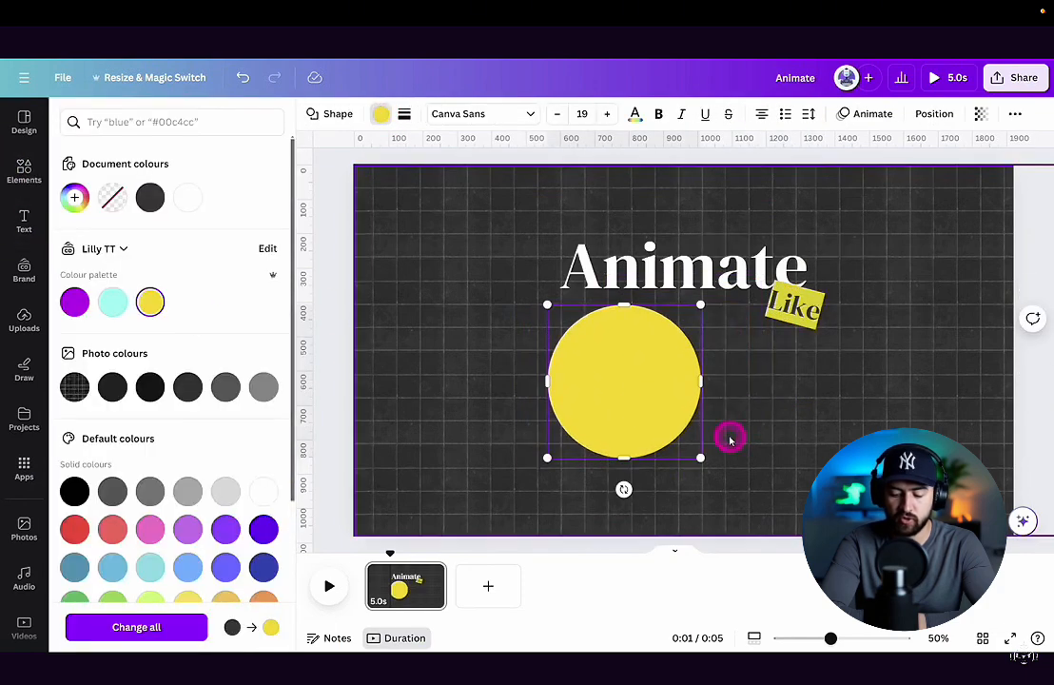
# Step: Insert the uploaded Vox lettering image, scale it down, and place it over the yellow circle
pyautogui.click(28, 318)
pyautogui.scroll(-15, 153, 327)
pyautogui.click(153, 376)
pyautogui.moveTo(1031, 335); pyautogui.dragTo(707, 489)
pyautogui.moveTo(653, 507); pyautogui.dragTo(666, 362)
pyautogui.moveTo(719, 345); pyautogui.dragTo(703, 353)
# Step: Add a subheading with the text "in" and set its font to DM Serif Display
pyautogui.click(24, 220)
pyautogui.click(120, 330)
pyautogui.write('in')
pyautogui.click(356, 114)
pyautogui.click(121, 342)
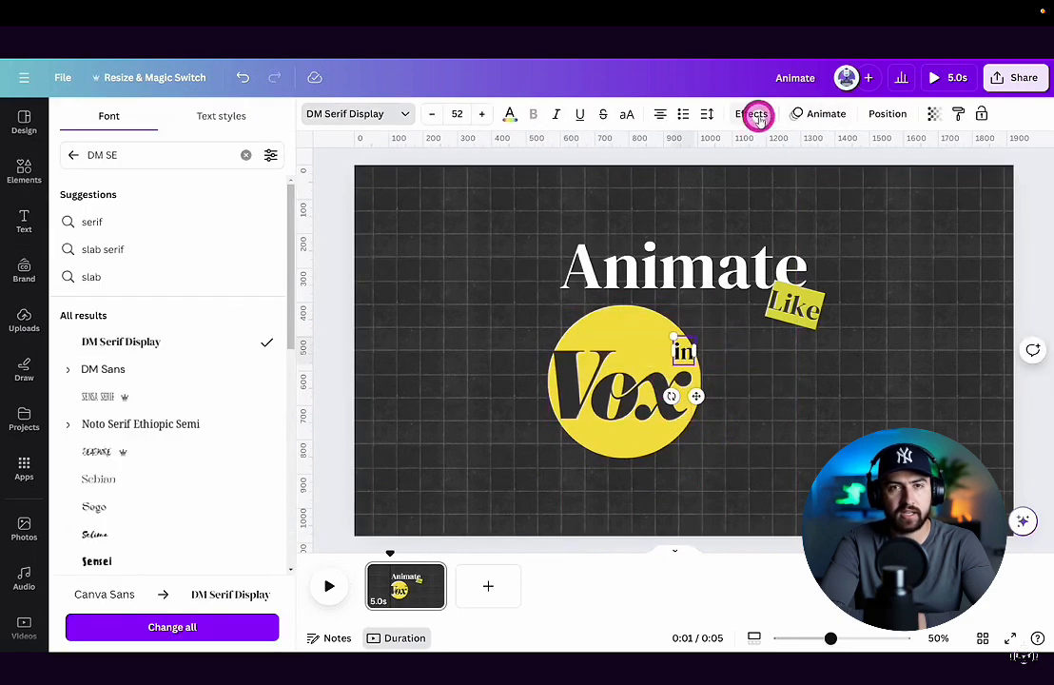
# Step: Give the "in" text a square-cornered dark background effect with white lettering and place it below the Vox circle
pyautogui.click(759, 115)
pyautogui.click(94, 361)
pyautogui.moveTo(149, 452); pyautogui.dragTo(51, 472)
pyautogui.click(263, 578)
pyautogui.click(228, 205)
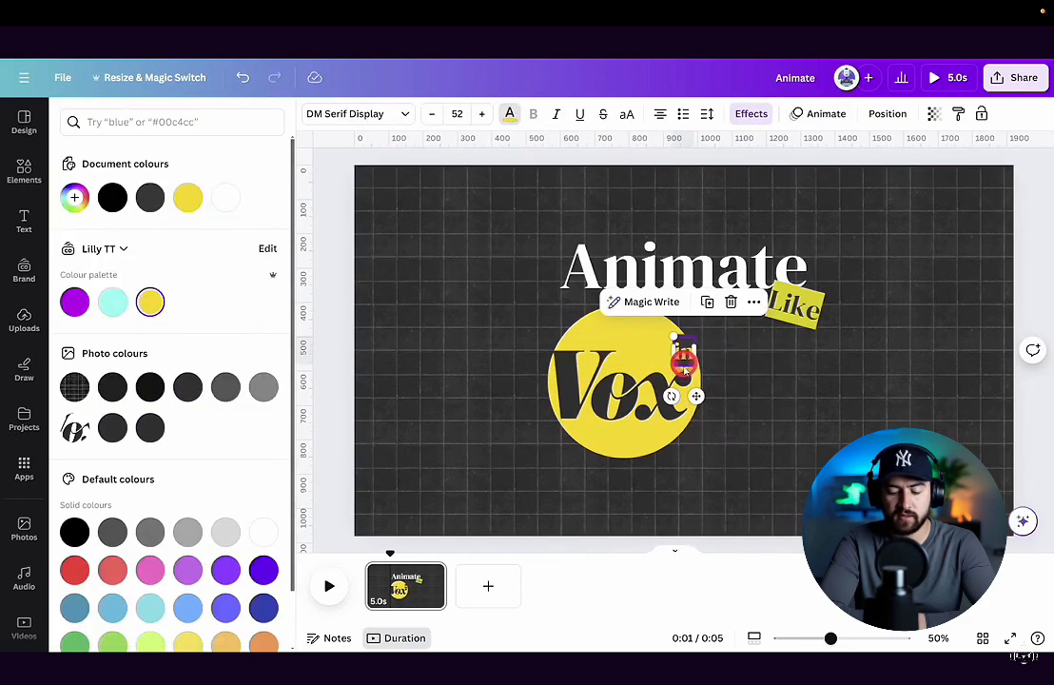
pyautogui.moveTo(684, 369); pyautogui.dragTo(626, 478)
# Step: Search the elements for "Decorative thin line stroke" and place the white looping stroke beneath the Canva wordmark
pyautogui.click(24, 171)
pyautogui.click(145, 128)
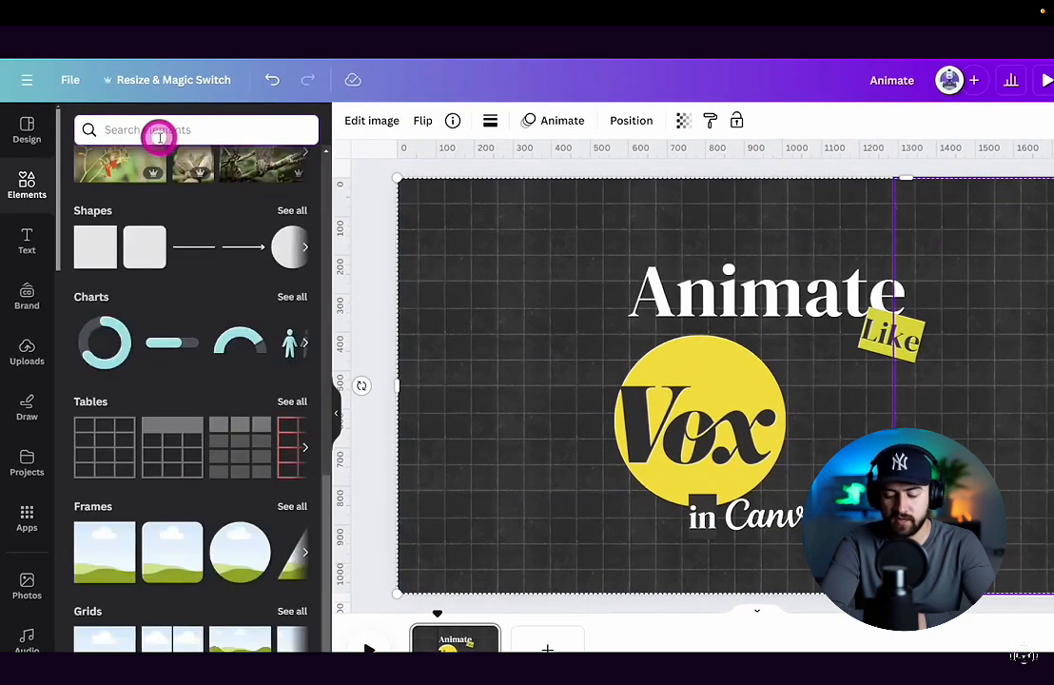
pyautogui.write('Decorative thin line stroke')
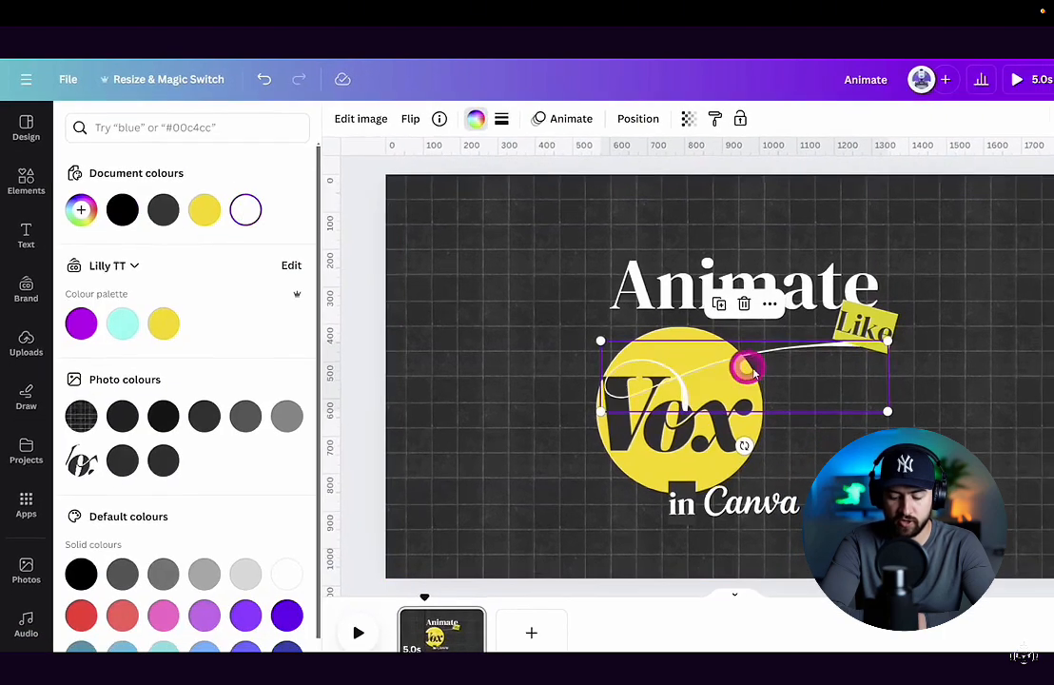
pyautogui.moveTo(745, 364); pyautogui.dragTo(740, 534)
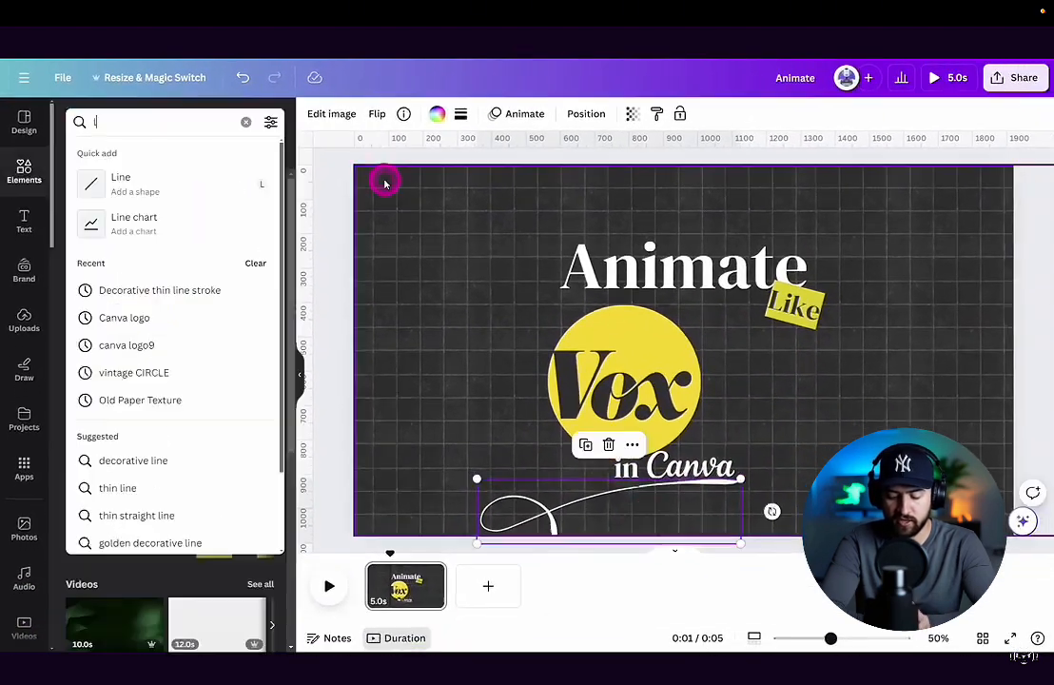
# Step: Search the elements for "line", add a dashed line, colour it white, and increase its line weight
pyautogui.write('ine')
pyautogui.press('Return')
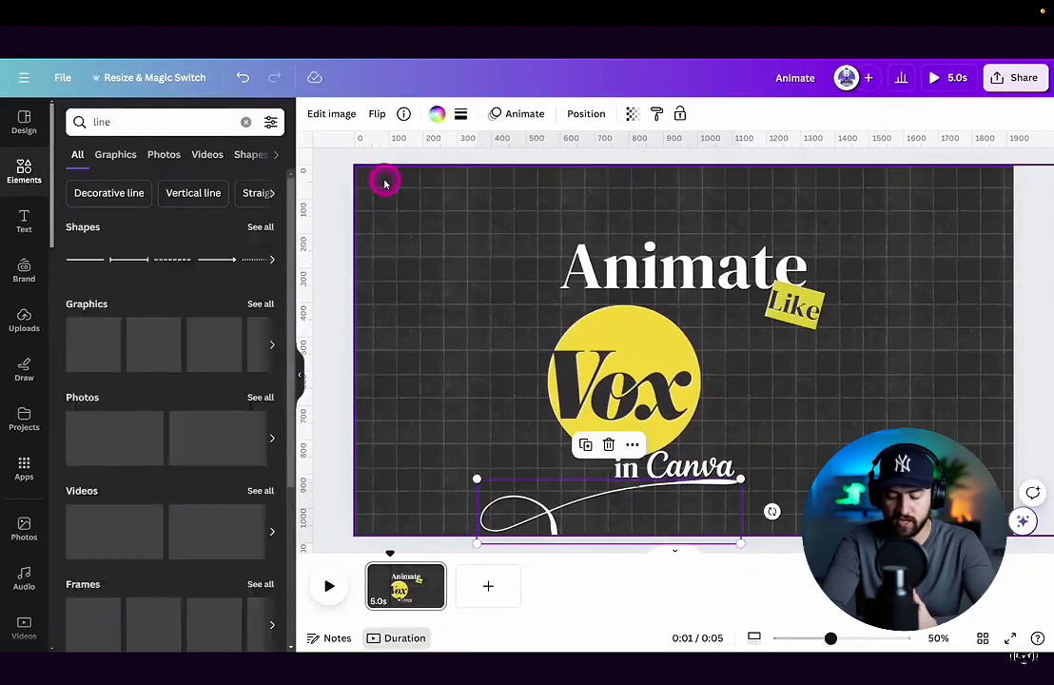
pyautogui.click(168, 261)
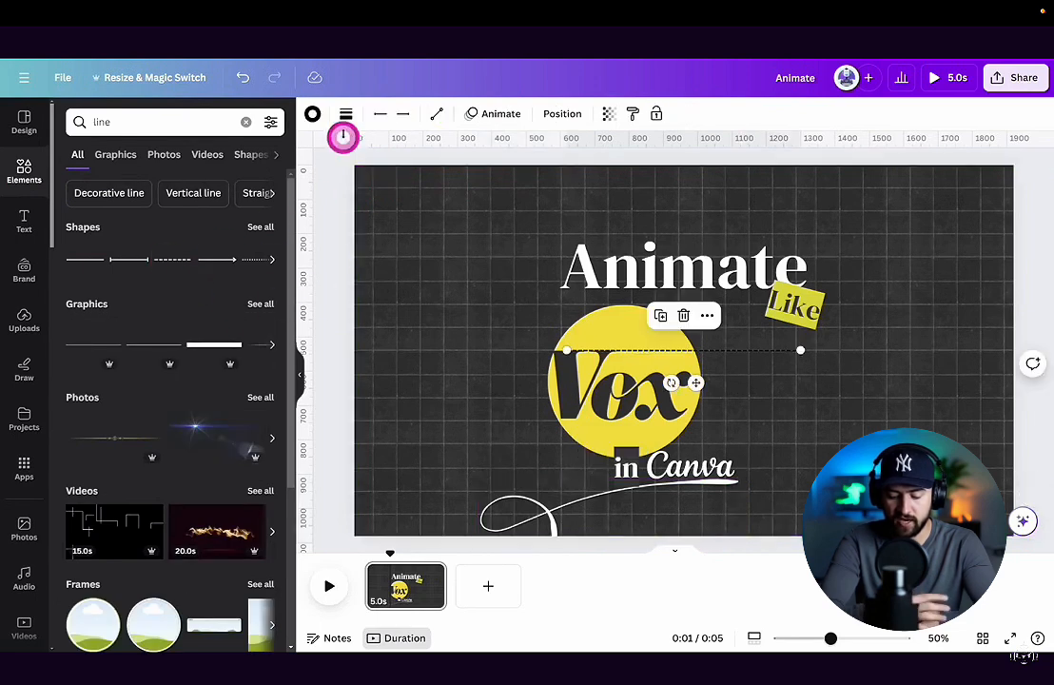
pyautogui.click(312, 114)
pyautogui.click(348, 116)
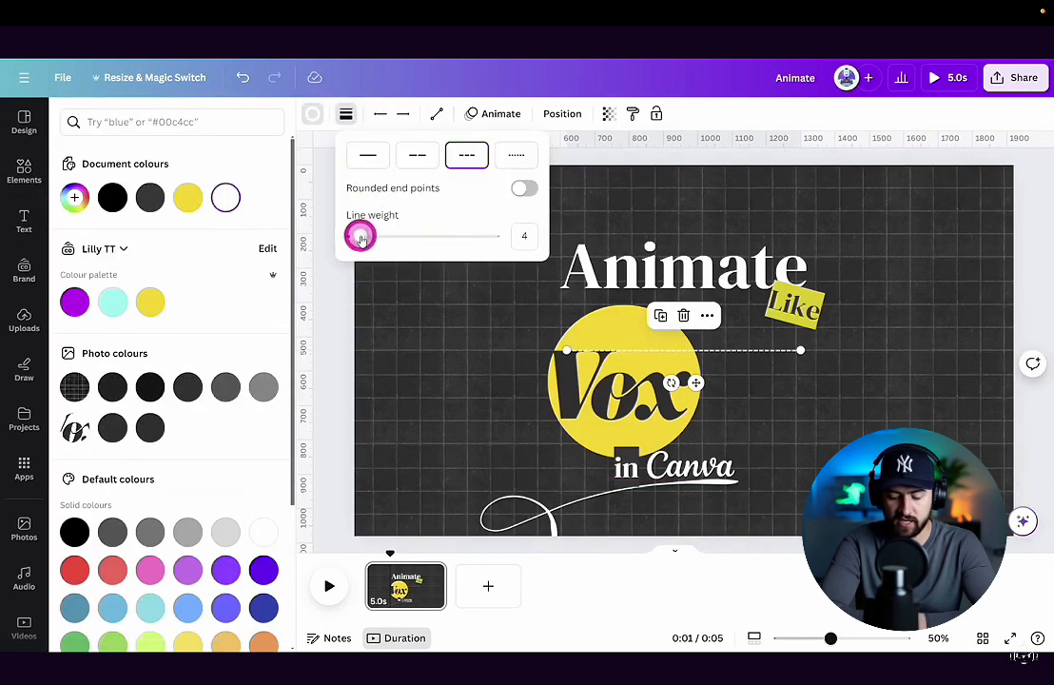
# Step: Change the dashed line to Curved and arc it from the Vox circle to the Like label
pyautogui.click(438, 115)
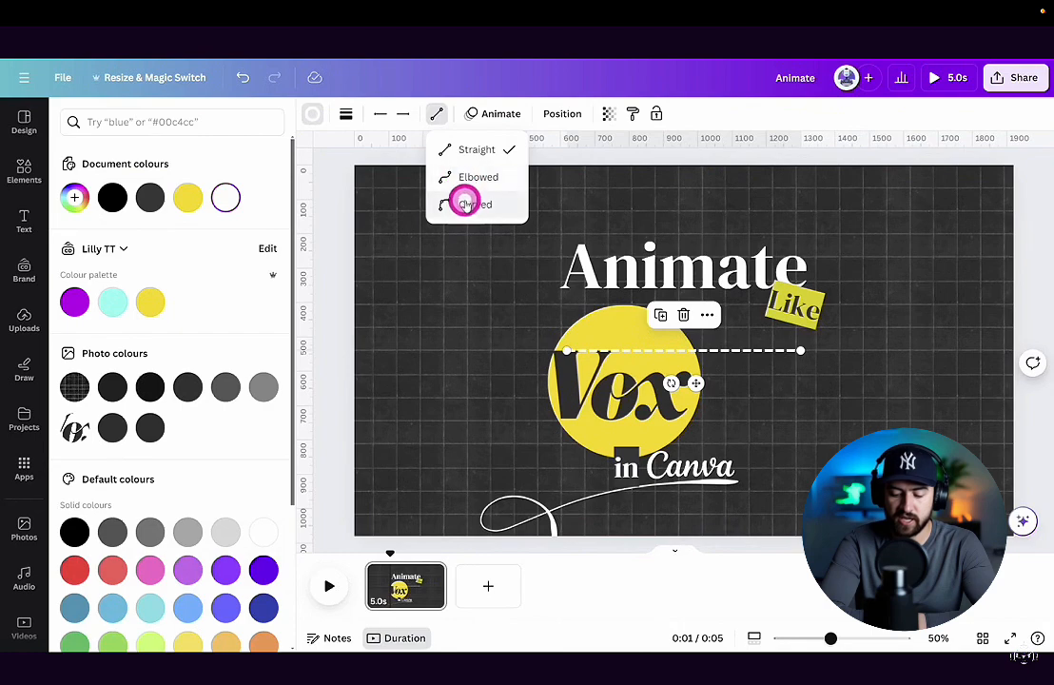
pyautogui.click(466, 204)
pyautogui.moveTo(801, 351); pyautogui.dragTo(769, 298)
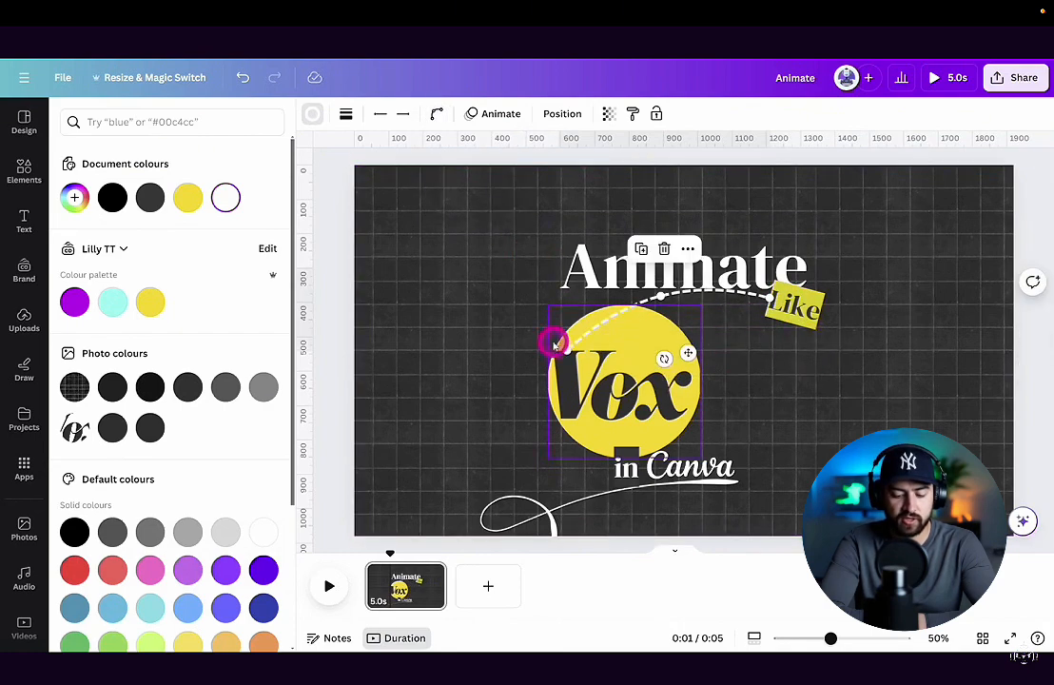
pyautogui.moveTo(554, 344); pyautogui.dragTo(675, 336)
# Step: Search the elements for "vintage music sheet" and place two sheet graphics at the page's upper-right and lower-left corners
pyautogui.click(148, 129)
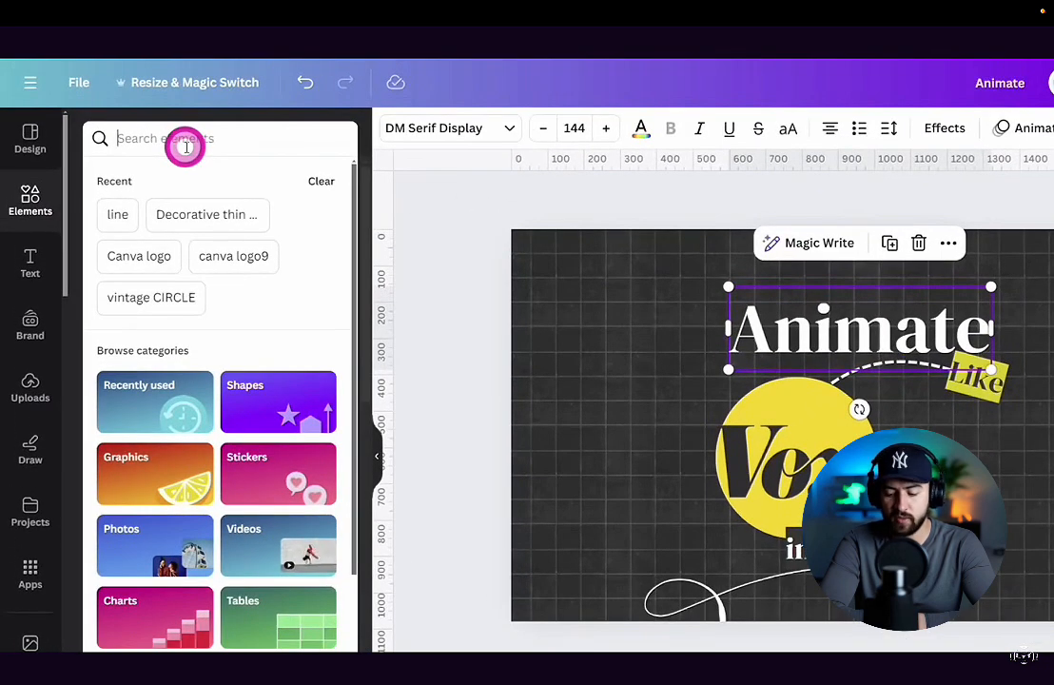
pyautogui.write('vintage music sheet')
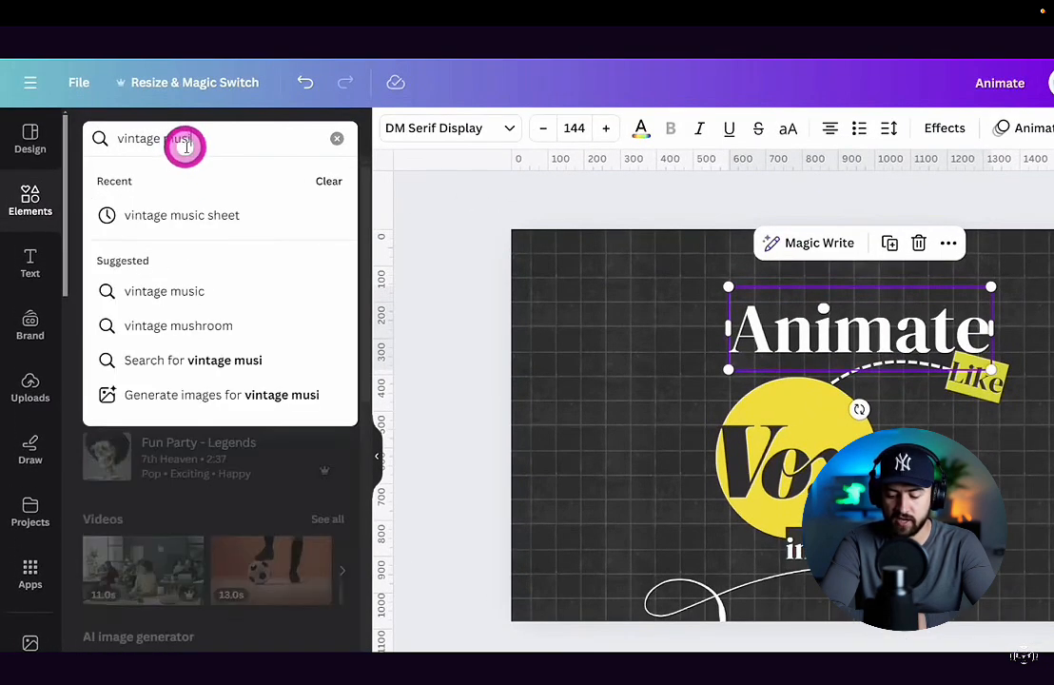
pyautogui.press('Return')
pyautogui.click(299, 386)
pyautogui.moveTo(790, 419); pyautogui.dragTo(1051, 257)
pyautogui.click(122, 553)
pyautogui.moveTo(799, 447); pyautogui.dragTo(490, 576)
pyautogui.moveTo(612, 588); pyautogui.dragTo(607, 553)
# Step: Recolour the lower-left and upper-right music sheet graphics grey
pyautogui.click(543, 127)
pyautogui.click(266, 222)
pyautogui.click(1044, 243)
pyautogui.click(311, 446)
# Step: Add another "vintage music sheet" graphic, place it at the page's upper-left corner, and colour it grey
pyautogui.click(28, 191)
pyautogui.click(198, 134)
pyautogui.click(150, 202)
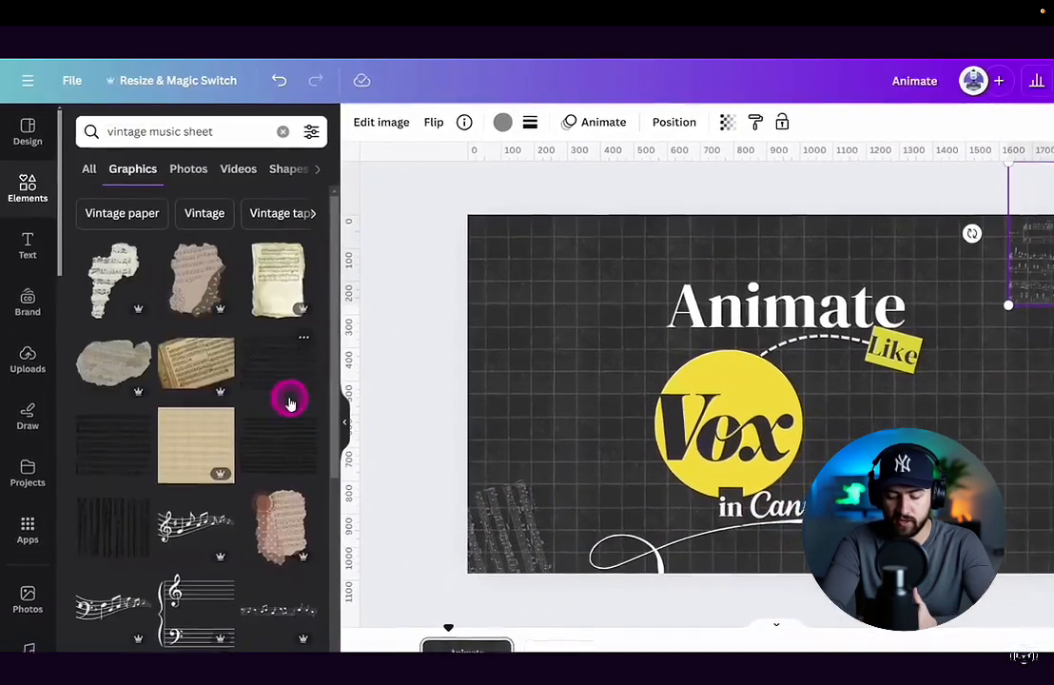
pyautogui.click(290, 399)
pyautogui.moveTo(741, 400); pyautogui.dragTo(477, 207)
pyautogui.click(516, 123)
pyautogui.click(311, 446)
pyautogui.moveTo(458, 248); pyautogui.dragTo(470, 255)
# Step: Add another "vintage music sheet" graphic, place it tilted at the page's lower-right corner, and colour it grey
pyautogui.click(26, 184)
pyautogui.click(193, 133)
pyautogui.click(148, 197)
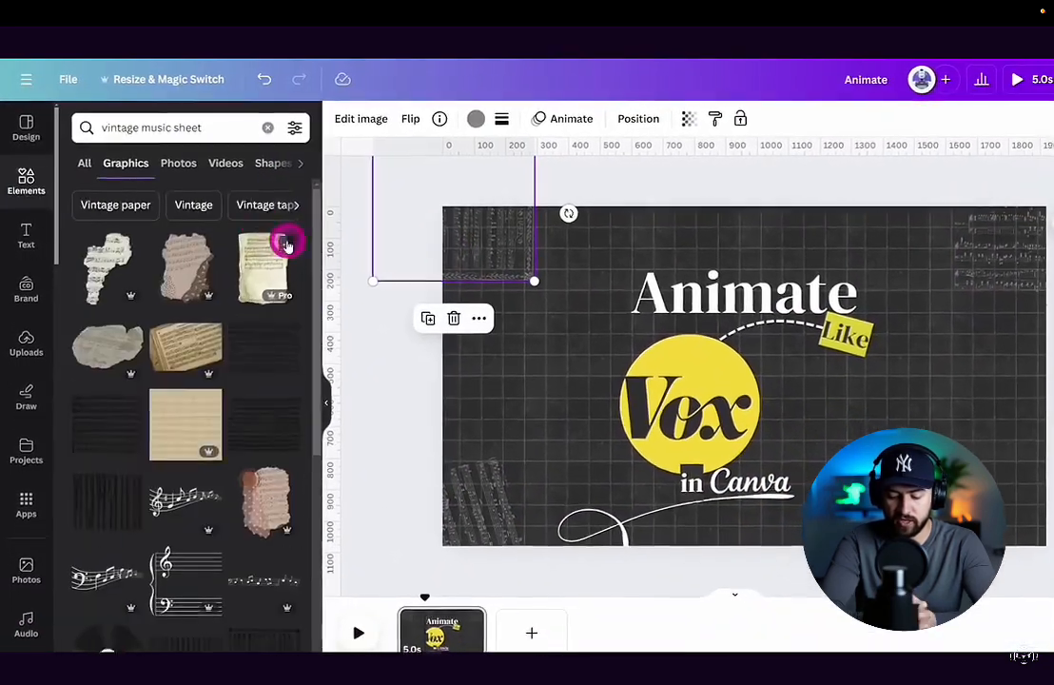
pyautogui.scroll(-3, 240, 365)
pyautogui.click(257, 409)
pyautogui.moveTo(724, 371); pyautogui.dragTo(1049, 551)
pyautogui.click(462, 116)
pyautogui.click(194, 202)
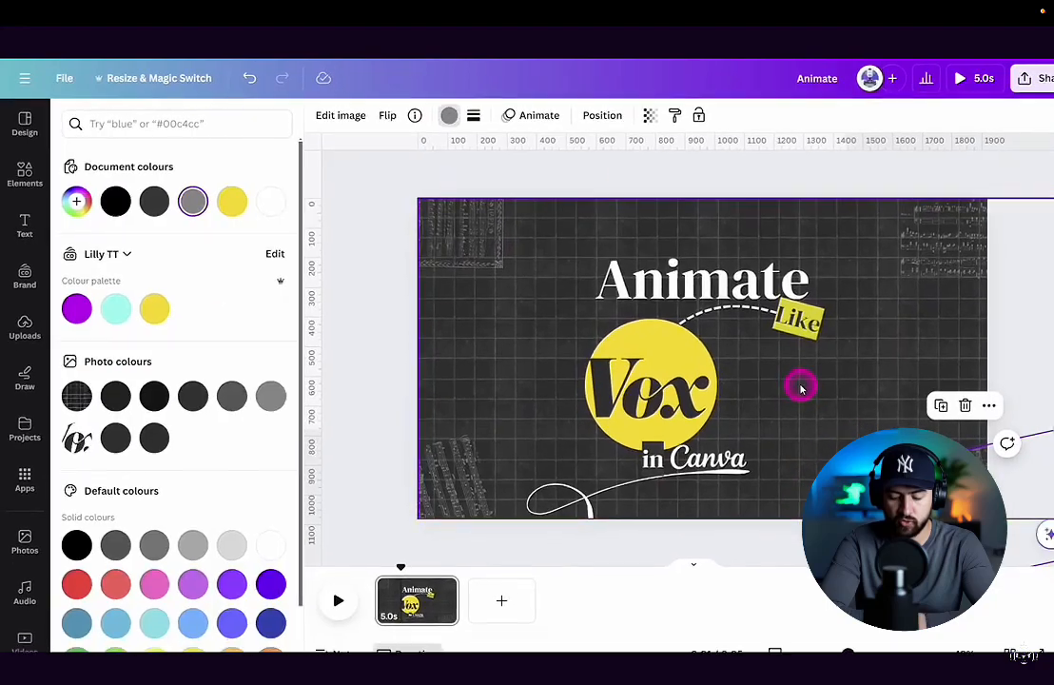
# Step: Apply the Scrapbook animation, set to On enter, to all four corner music sheet graphics
pyautogui.click(465, 469)
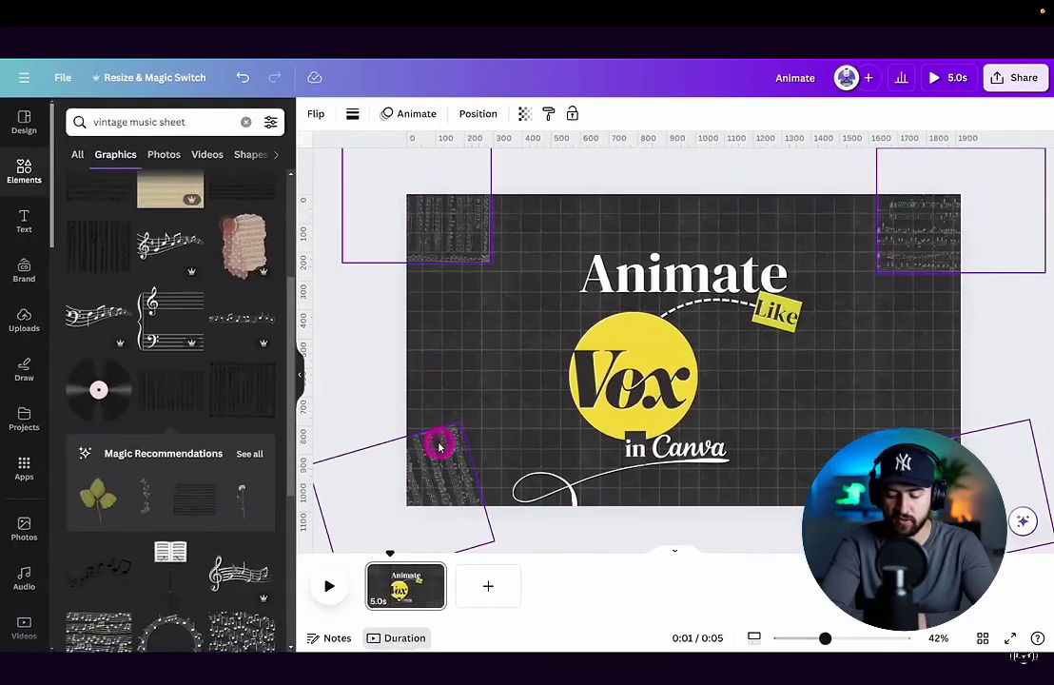
pyautogui.click(410, 113)
pyautogui.scroll(-5, 193, 287)
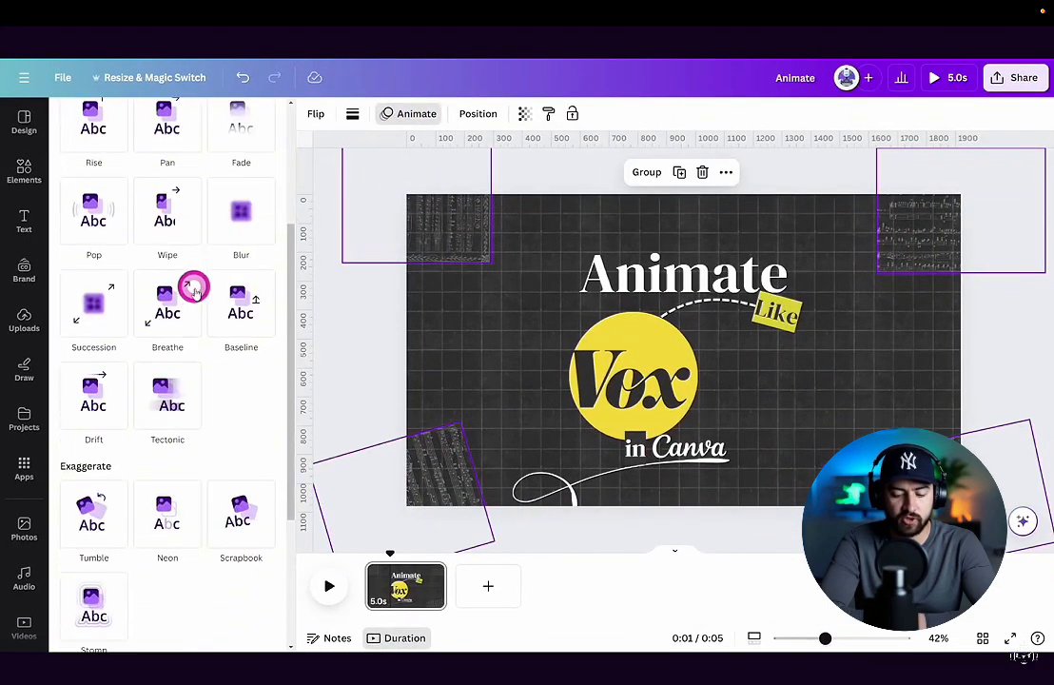
pyautogui.click(230, 467)
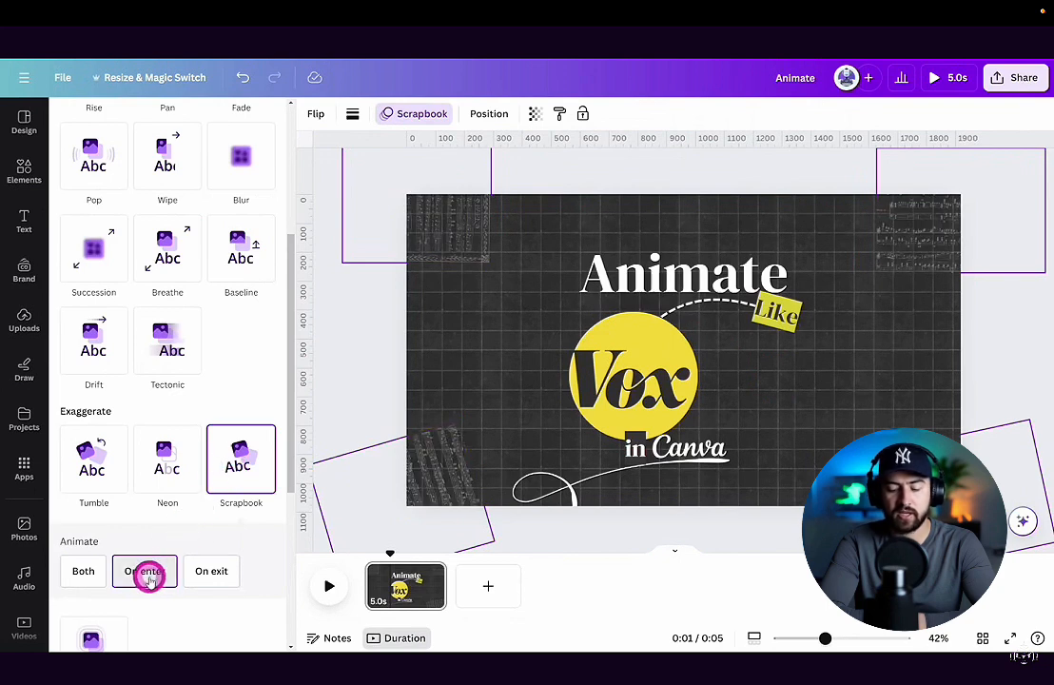
# Step: Add the Wiggle motion effect to the four music sheet graphics at the lowest intensity
pyautogui.scroll(-2, 240, 348)
pyautogui.scroll(-3, 243, 313)
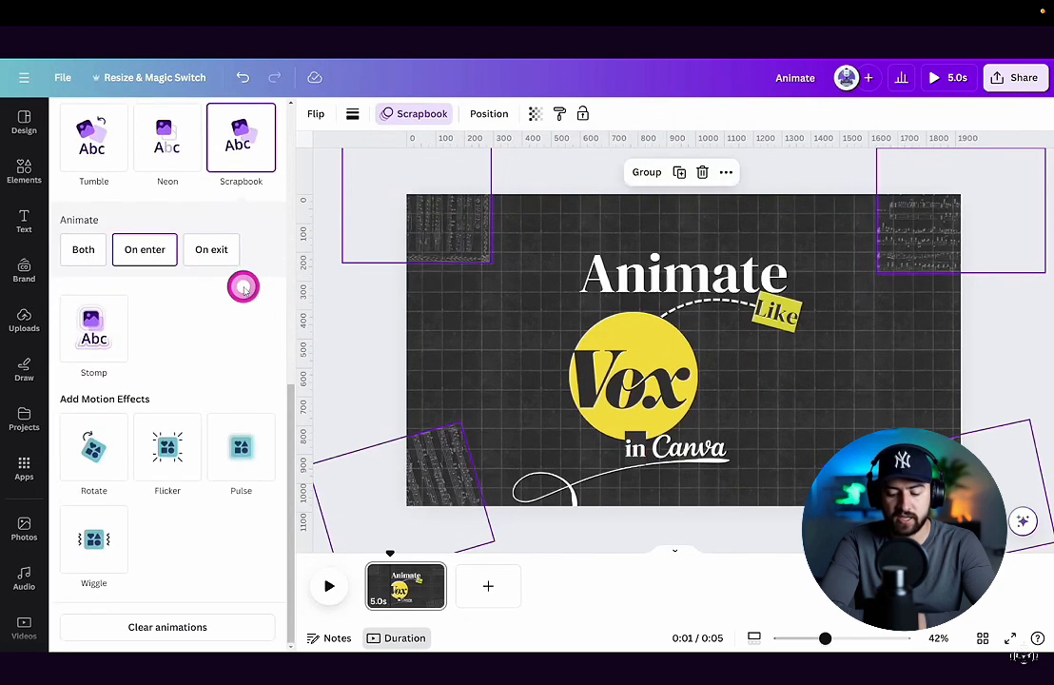
pyautogui.click(84, 538)
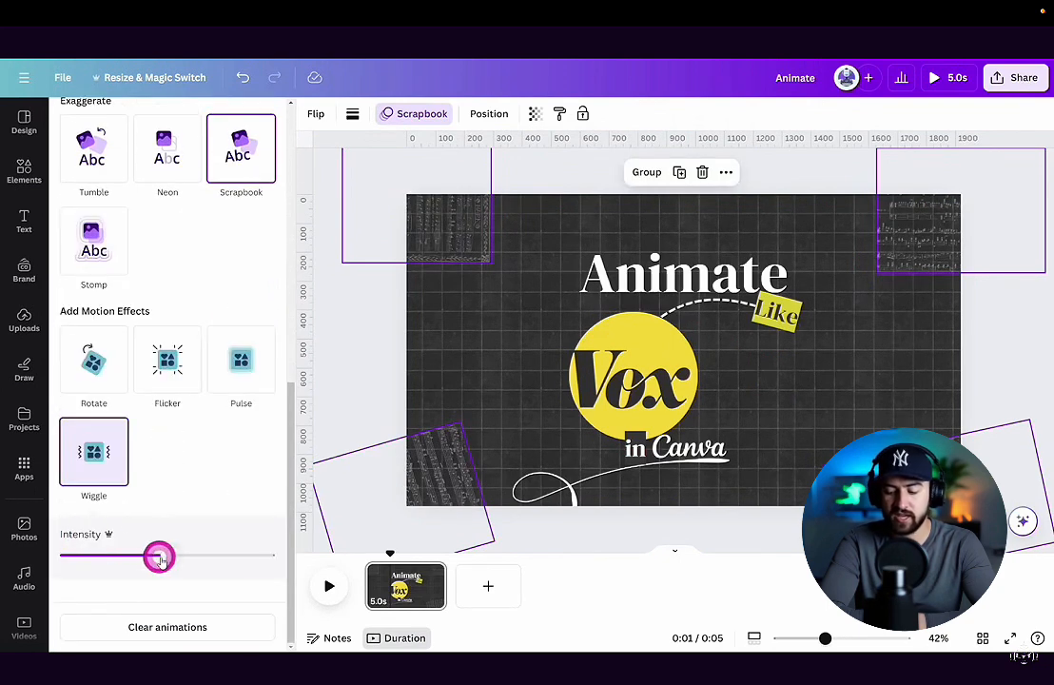
pyautogui.moveTo(114, 559); pyautogui.dragTo(34, 563)
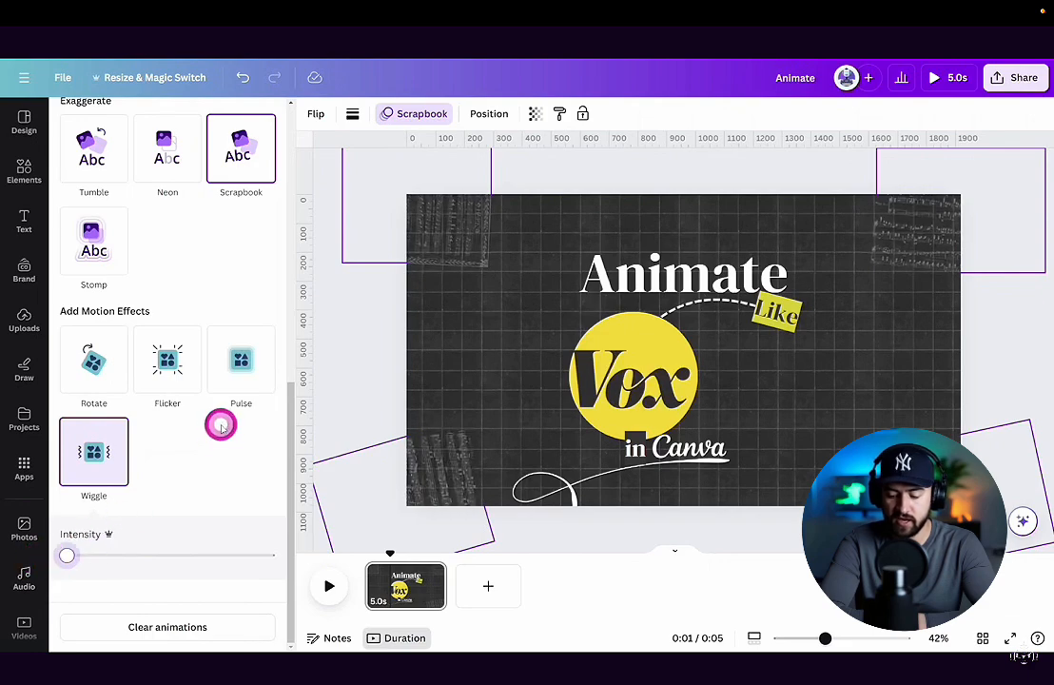
# Step: Apply the Baseline animation, set to On enter, to the Animate heading and the Like label together
pyautogui.click(595, 278)
pyautogui.keyDown('shift'); pyautogui.click(775, 314); pyautogui.keyUp('shift')
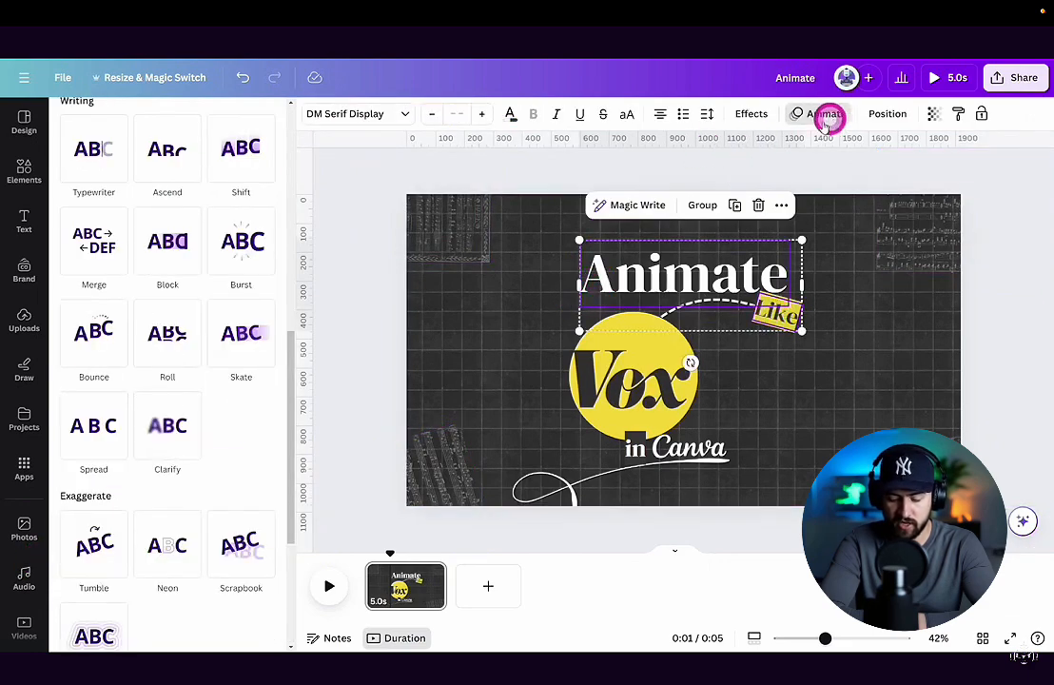
pyautogui.click(826, 115)
pyautogui.click(260, 511)
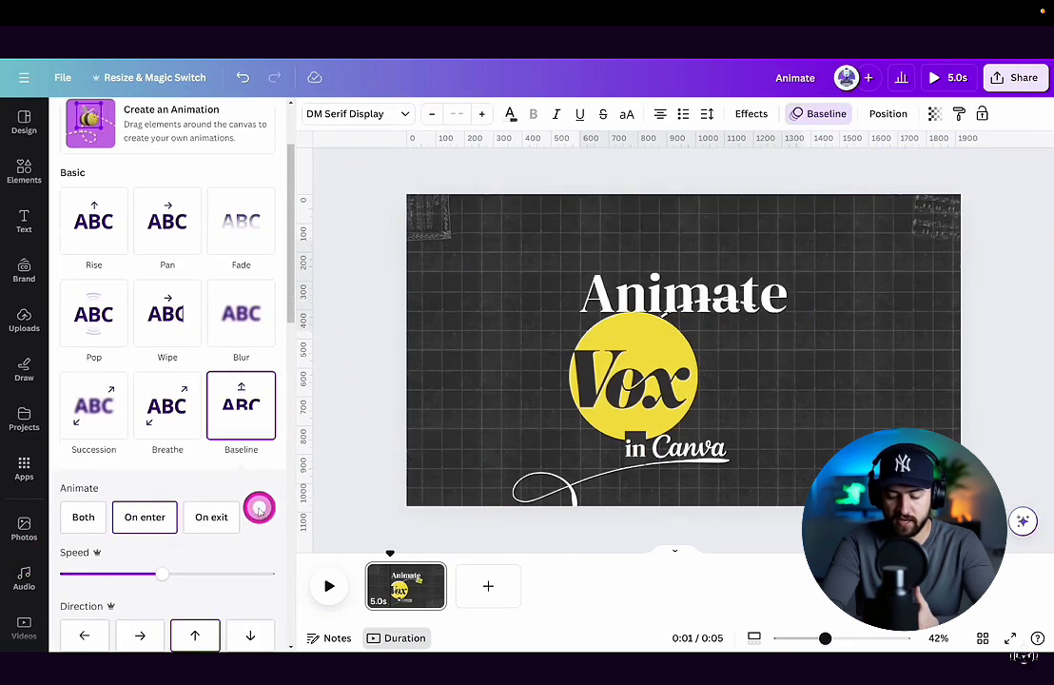
pyautogui.click(146, 524)
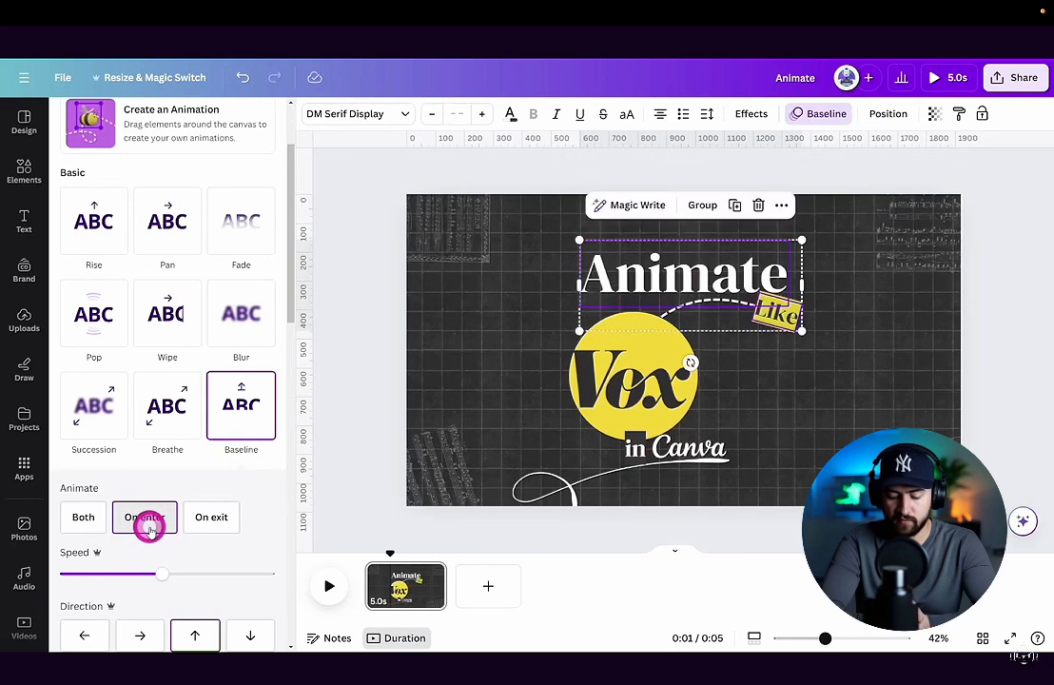
# Step: Apply the Wipe animation, set to On enter, to the curved dashed line
pyautogui.click(718, 300)
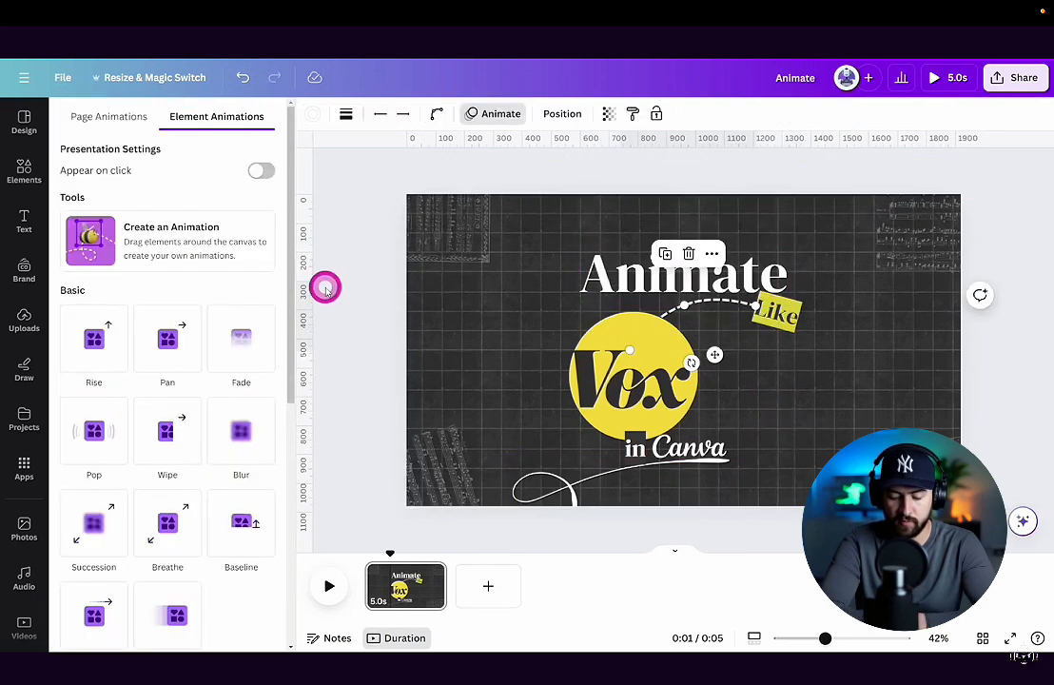
pyautogui.click(154, 453)
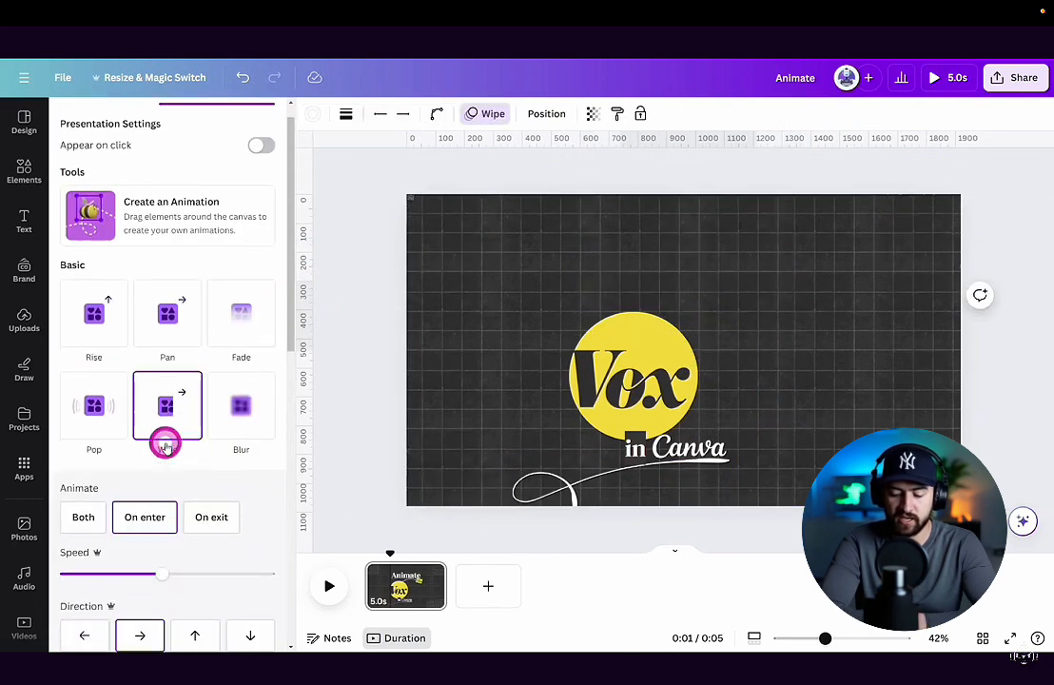
pyautogui.click(138, 521)
# Step: Animate the yellow circle with Pop and the Vox lettering with Wipe, both set to On enter
pyautogui.click(631, 330)
pyautogui.click(110, 419)
pyautogui.click(142, 523)
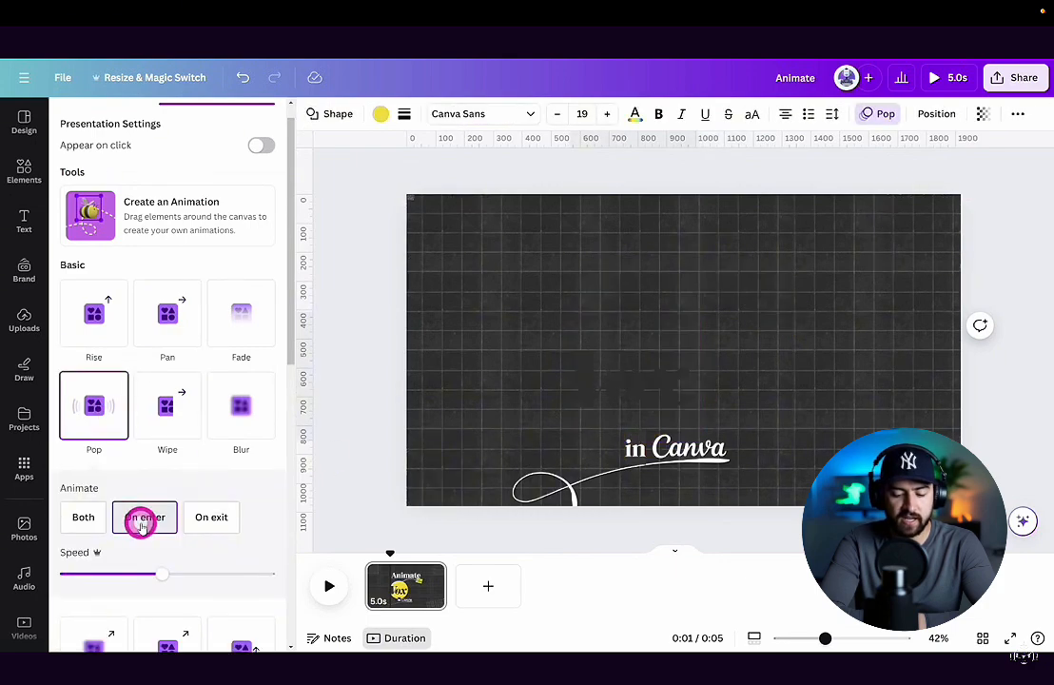
pyautogui.click(633, 381)
pyautogui.click(181, 416)
pyautogui.click(143, 521)
# Step: Apply Rise to the word "in" and Wipe to the looping underline beneath Canva, and preview the animated page
pyautogui.click(635, 447)
pyautogui.click(94, 314)
pyautogui.click(678, 453)
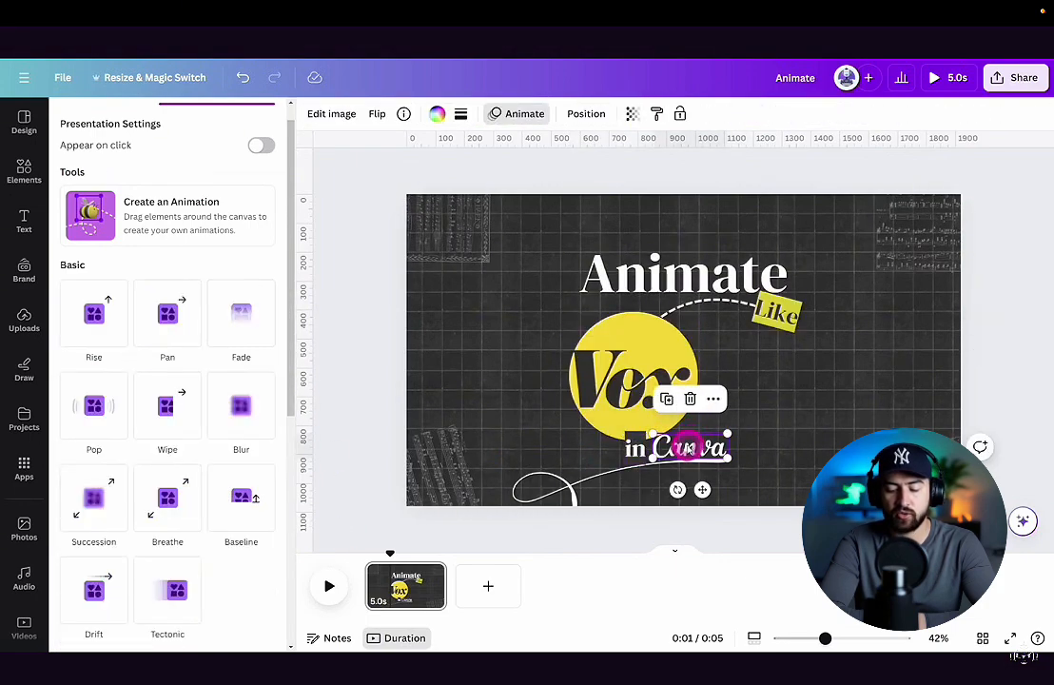
pyautogui.scroll(-3, 180, 504)
pyautogui.scroll(5, 245, 353)
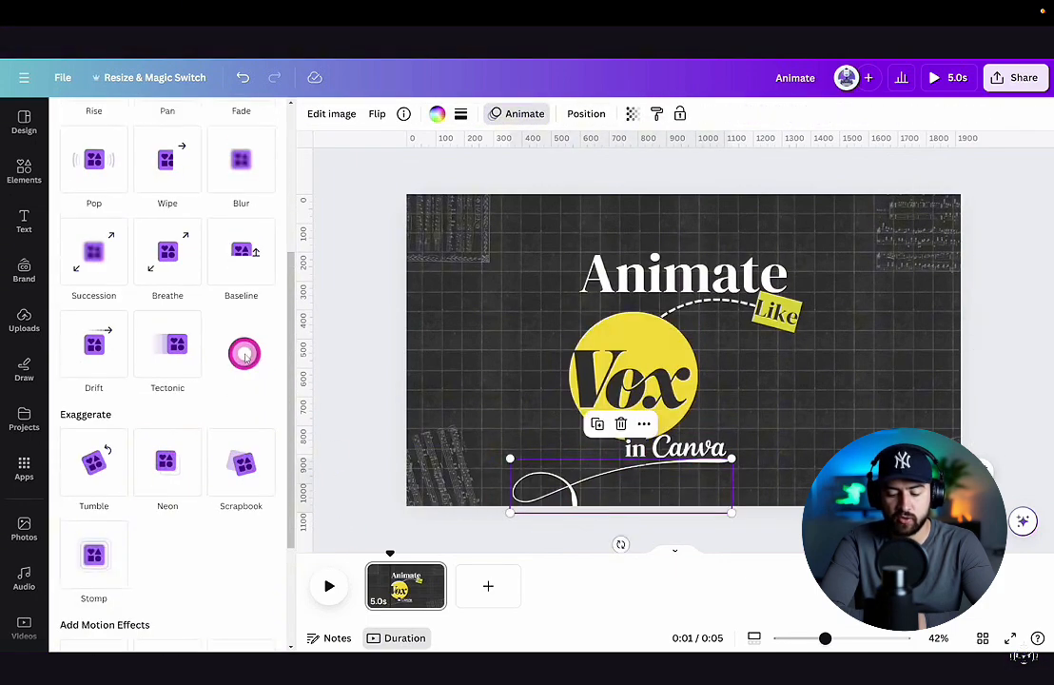
pyautogui.click(160, 428)
pyautogui.click(938, 85)
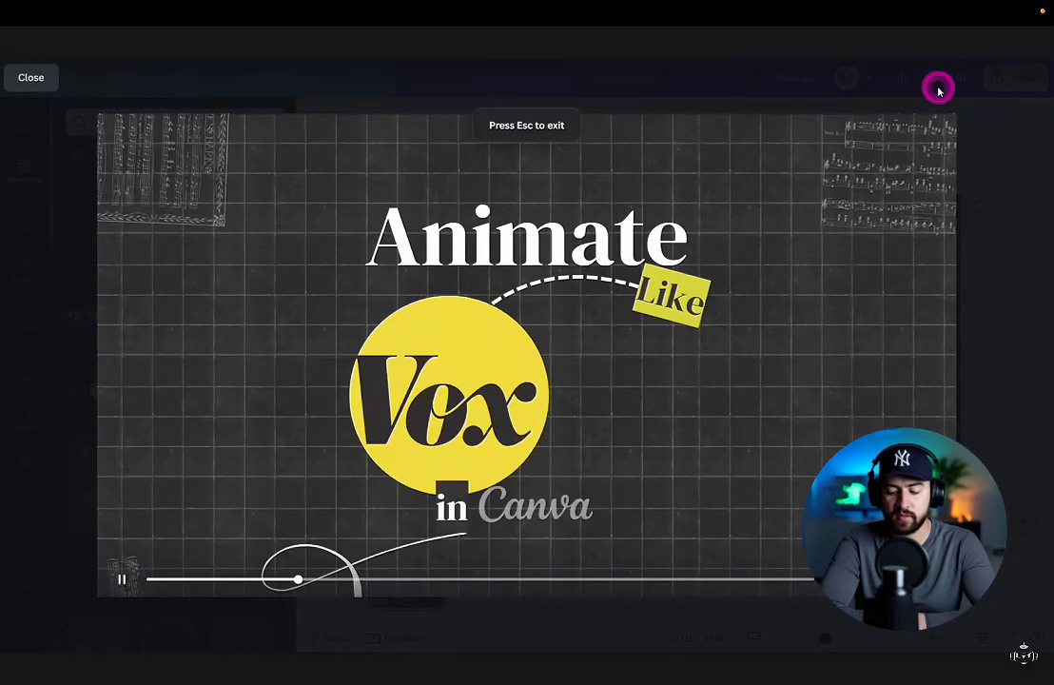
pyautogui.press('Escape')
# Step: Duplicate the title page and delete every element on the copy except the dark grid background
pyautogui.click(432, 573)
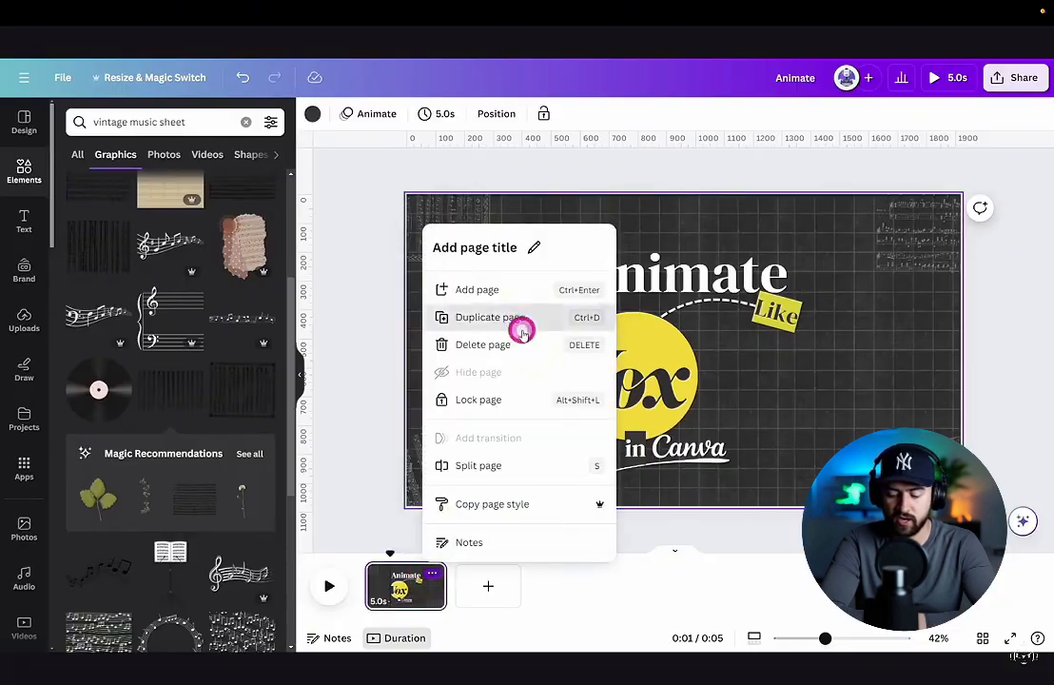
pyautogui.click(521, 320)
pyautogui.moveTo(632, 323); pyautogui.dragTo(966, 509)
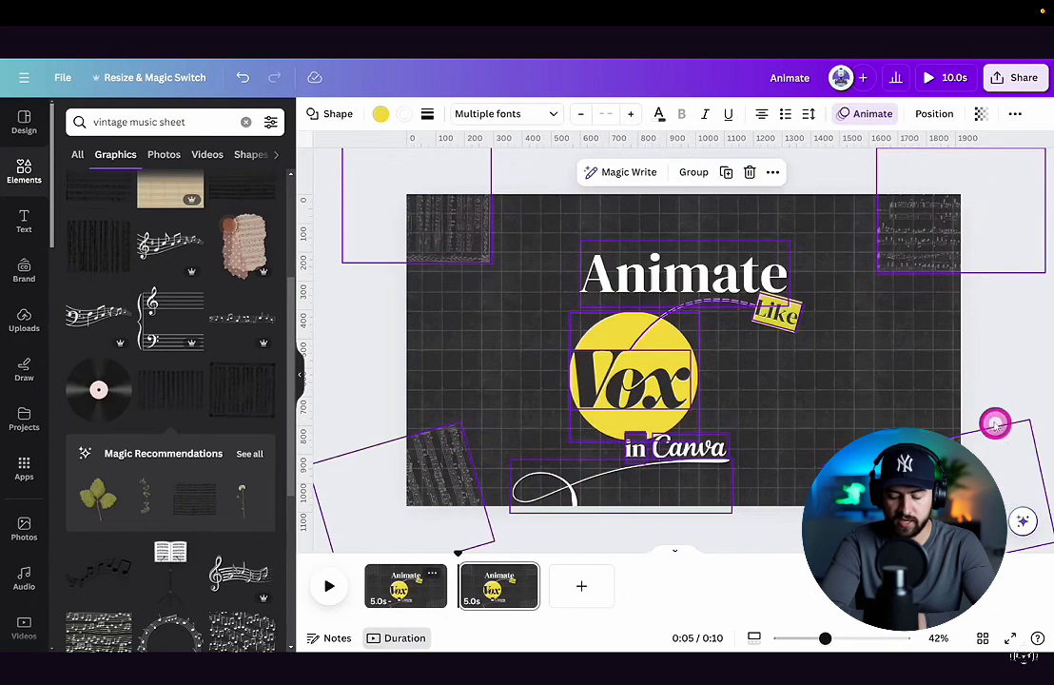
pyautogui.press('Delete')
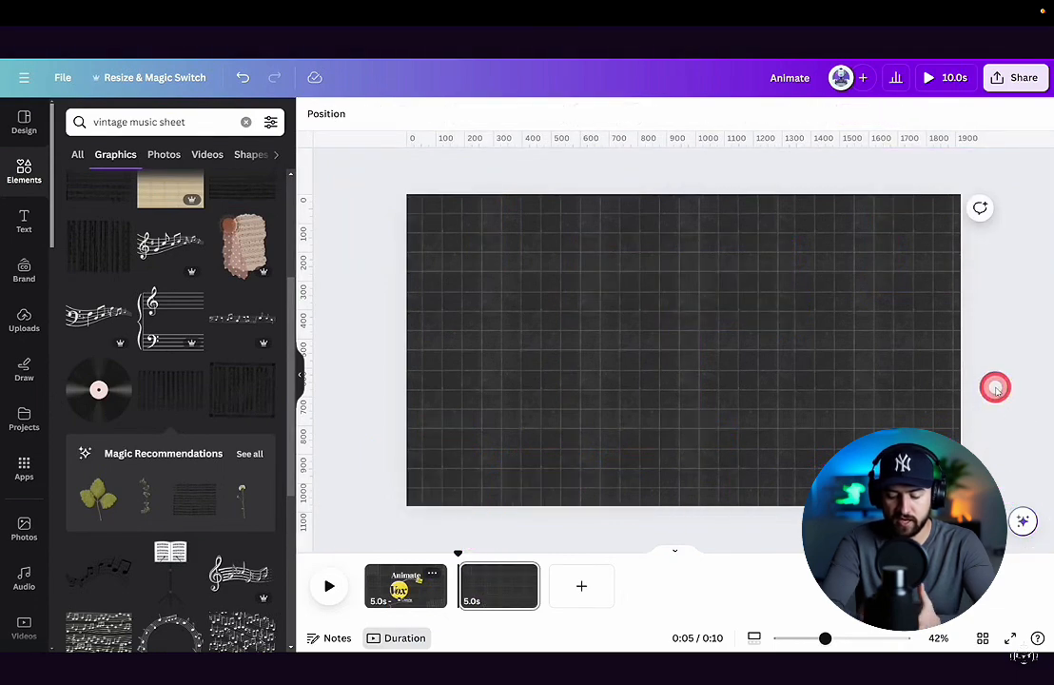
# Step: Find the vintage Syria and Mesopotamia map among the recently used photos and add it to the second page
pyautogui.click(27, 528)
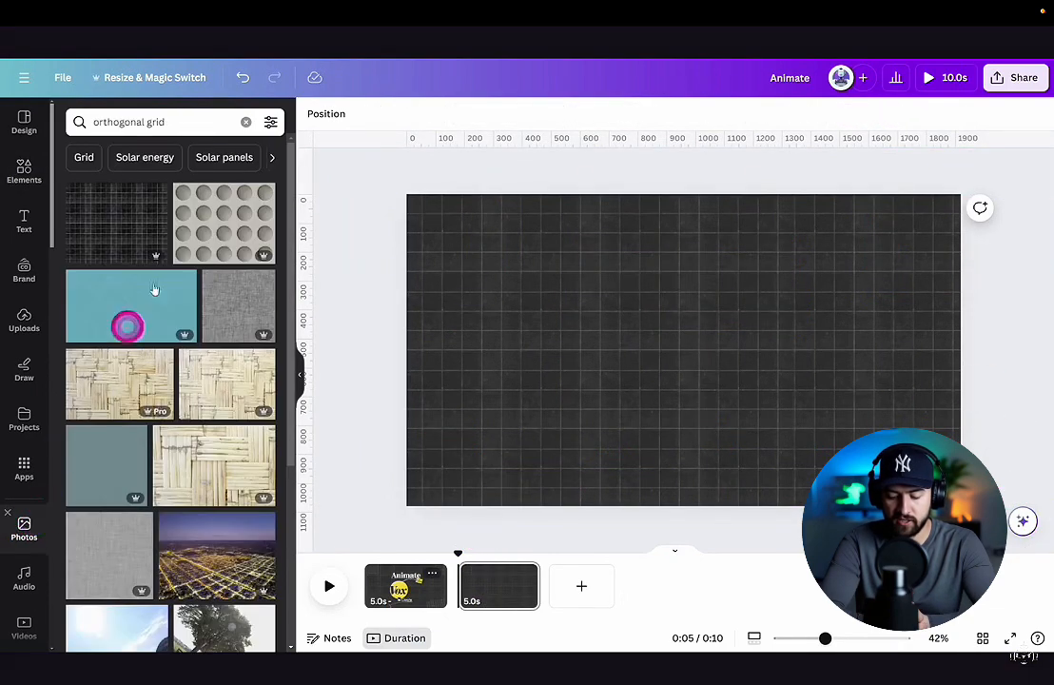
pyautogui.click(244, 123)
pyautogui.click(250, 193)
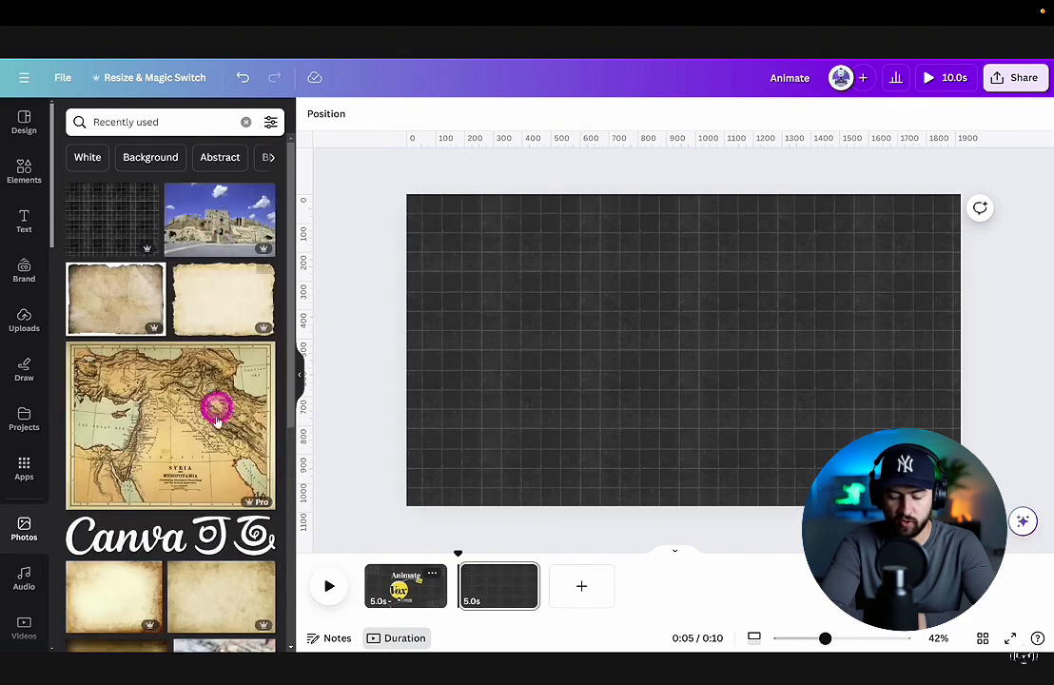
pyautogui.click(217, 405)
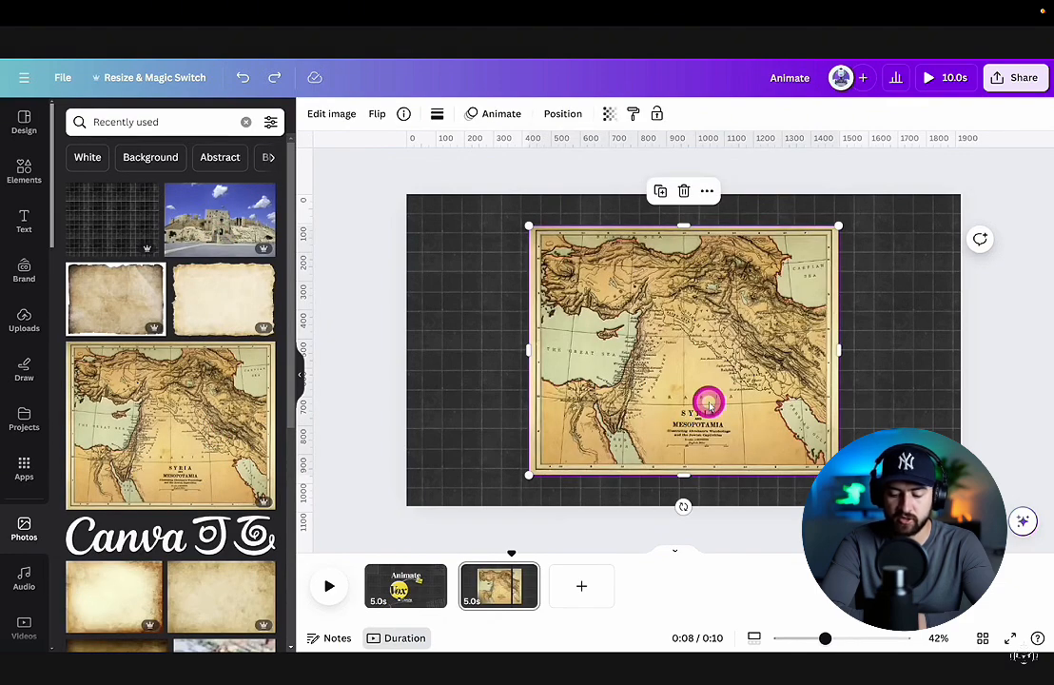
# Step: Paste a copy of the map onto the title page and rotate it until it is tilted and nearly upside down
pyautogui.click(399, 592)
pyautogui.hotkey('ctrl', 'v')
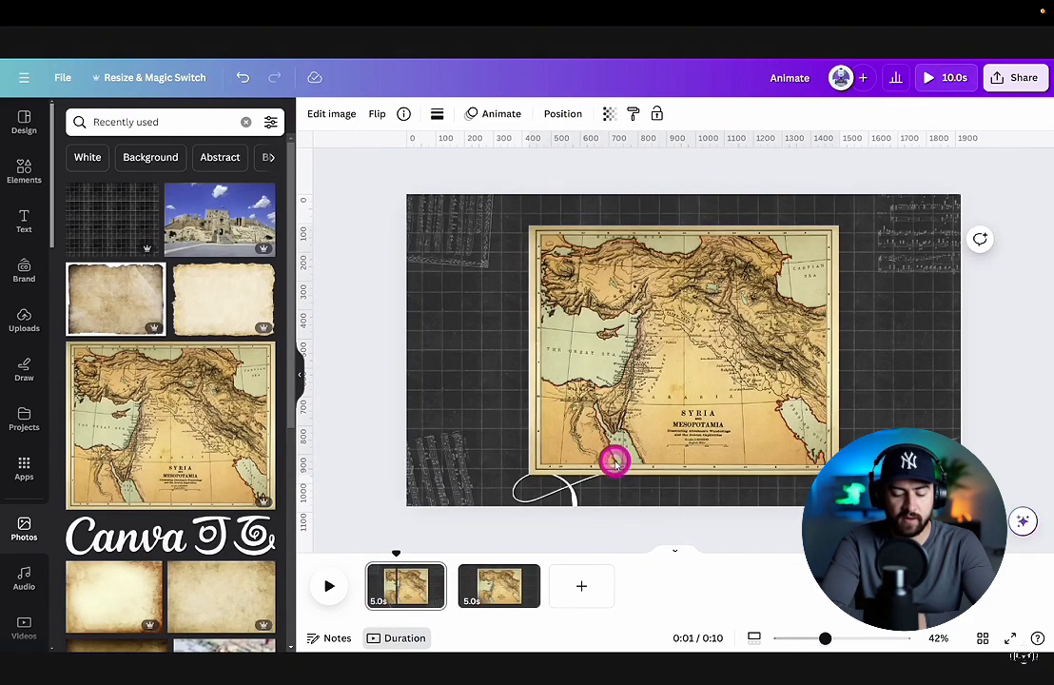
pyautogui.moveTo(680, 508); pyautogui.dragTo(782, 209)
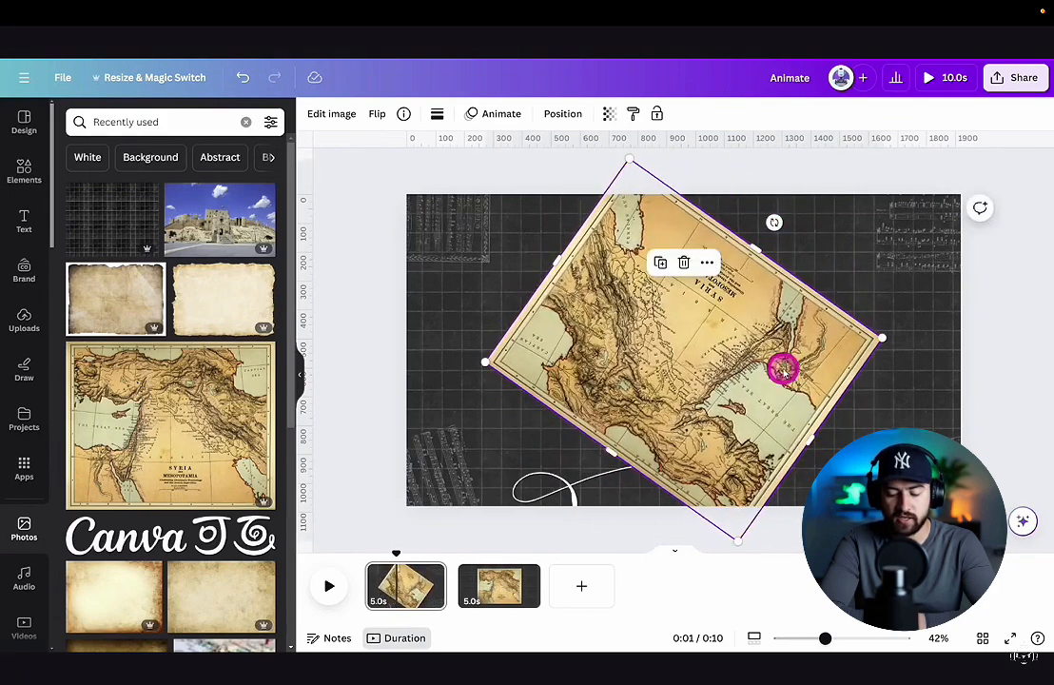
# Step: Move the rotated map off the title page until only its tip overlaps the page's upper-left corner
pyautogui.moveTo(780, 367); pyautogui.dragTo(567, 280)
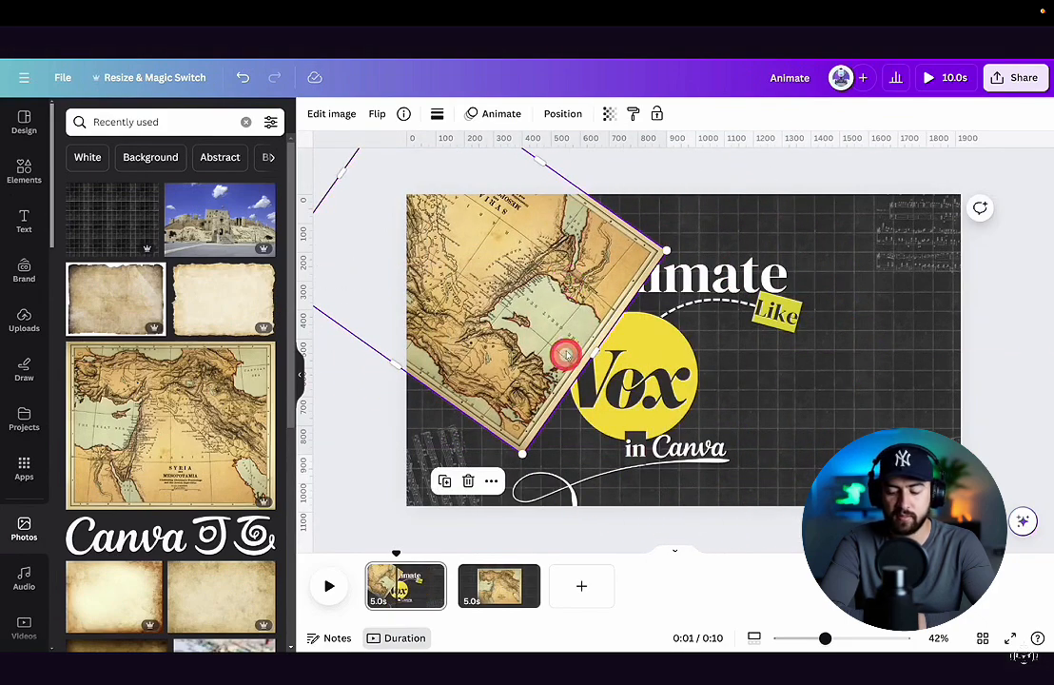
pyautogui.moveTo(565, 354); pyautogui.dragTo(487, 155)
pyautogui.scroll(5, 399, 220)
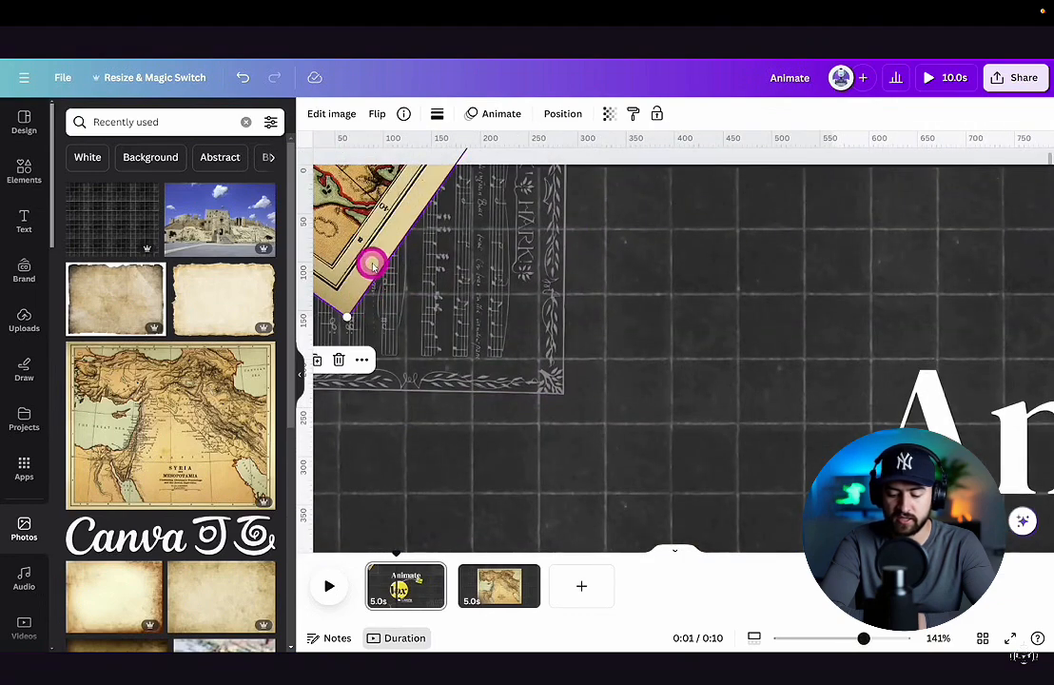
pyautogui.moveTo(372, 265); pyautogui.dragTo(389, 142)
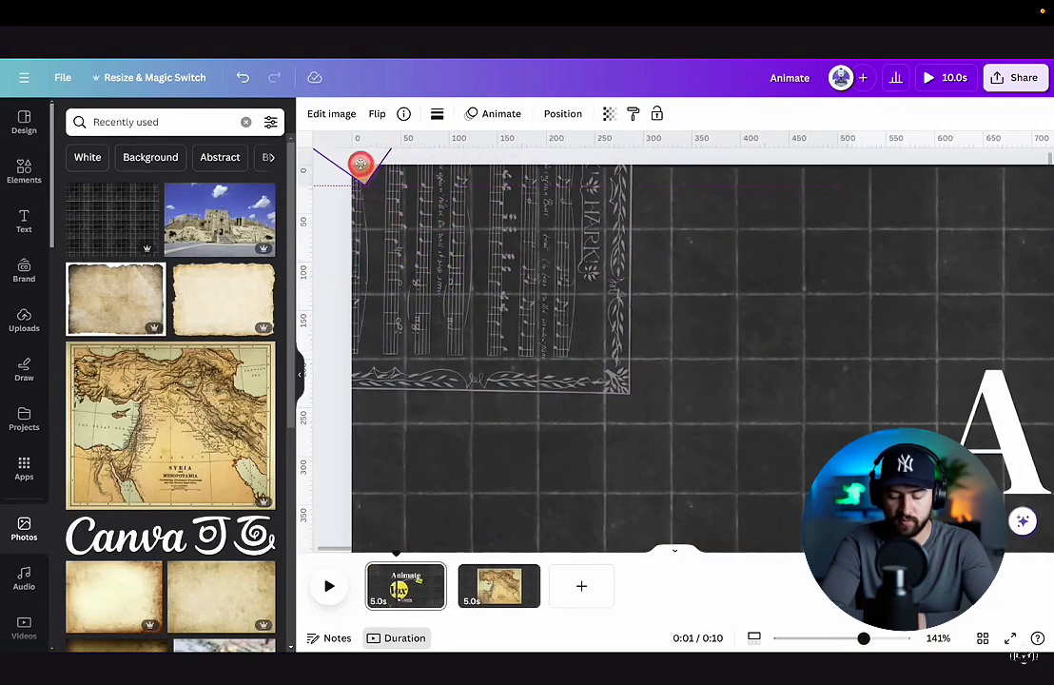
# Step: Shorten the title page's duration to 3.1 seconds
pyautogui.click(442, 599)
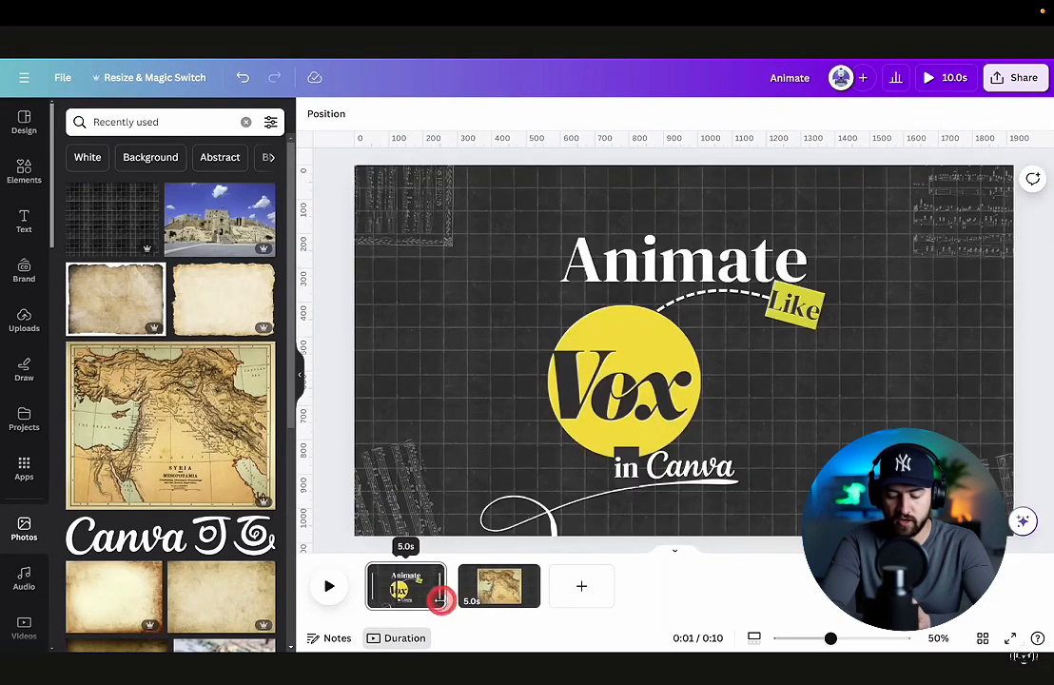
pyautogui.moveTo(440, 600); pyautogui.dragTo(413, 599)
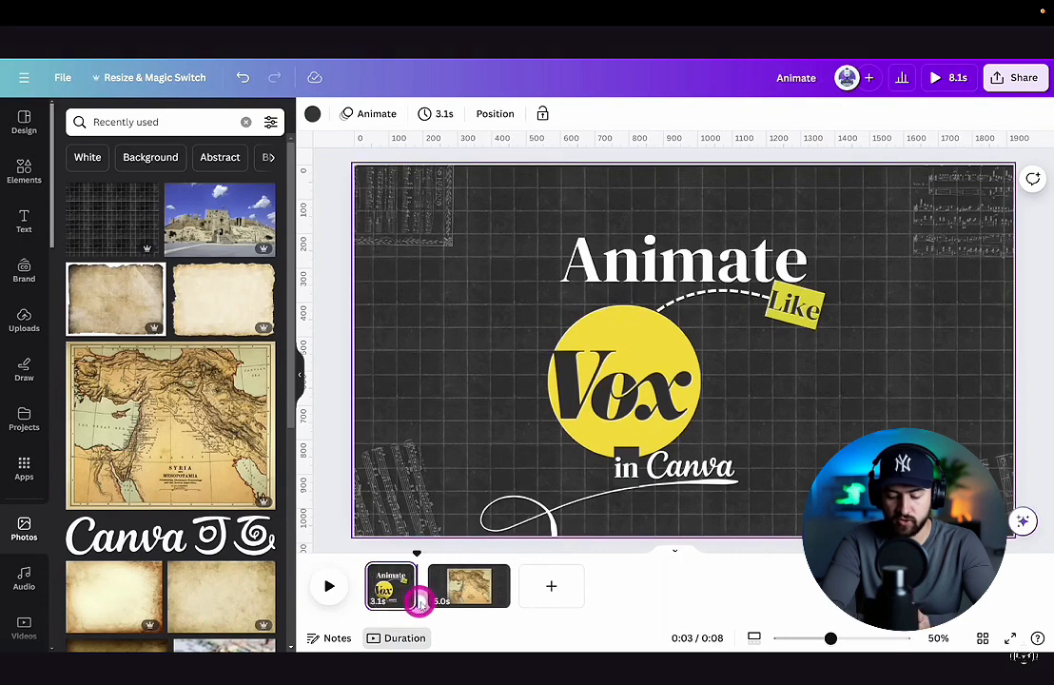
# Step: Add a Match & Move transition between the title page and the map page, and preview it
pyautogui.click(430, 598)
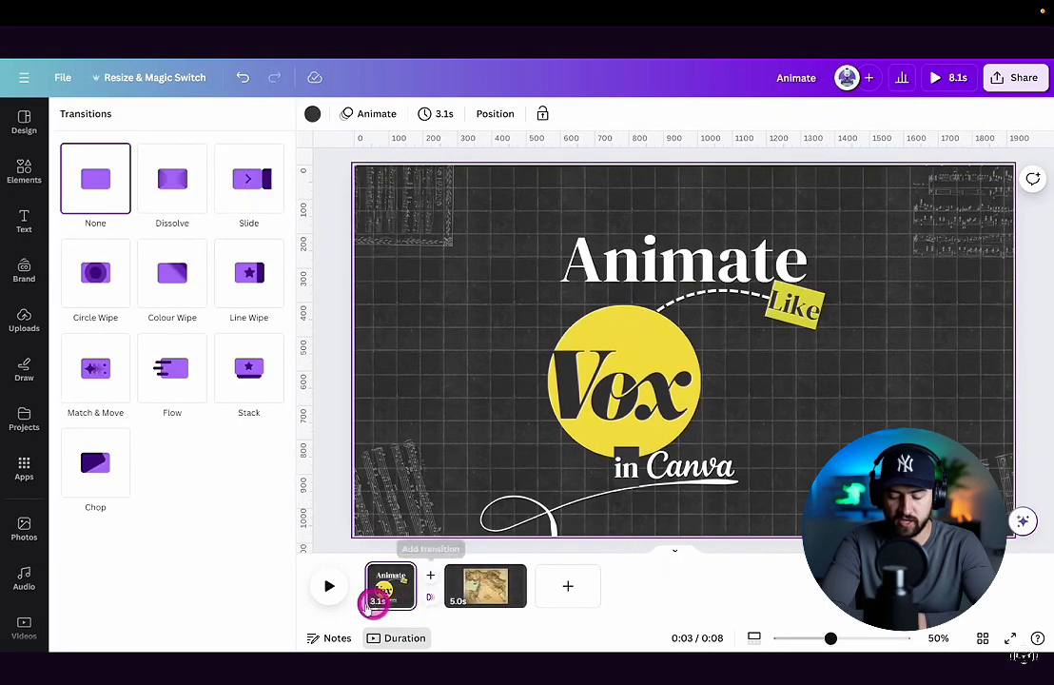
pyautogui.click(105, 373)
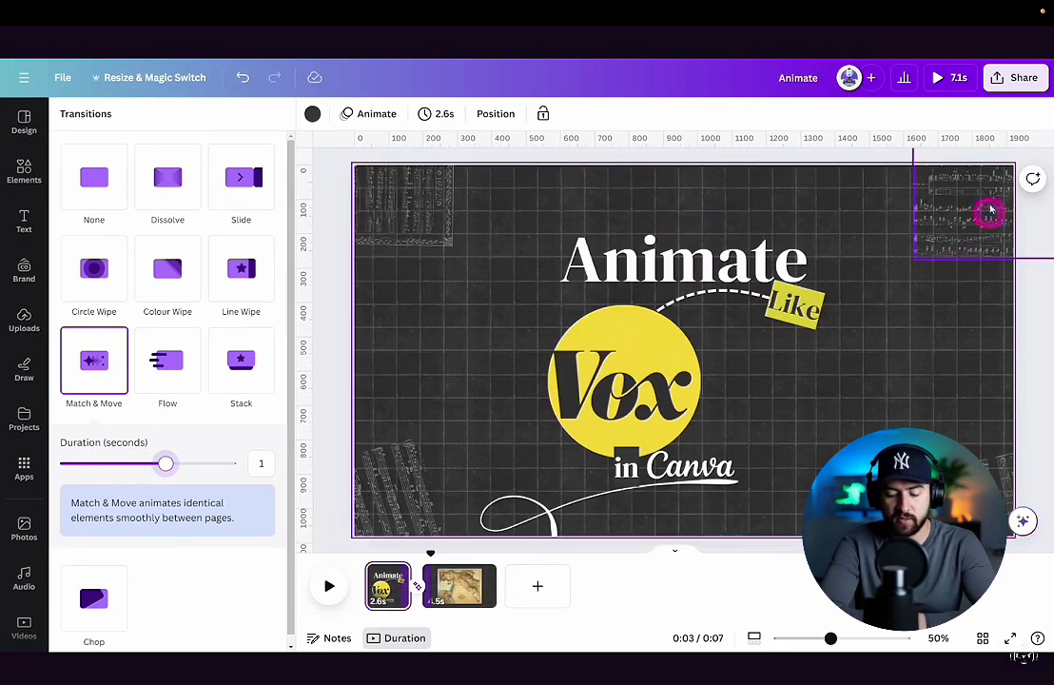
pyautogui.click(947, 86)
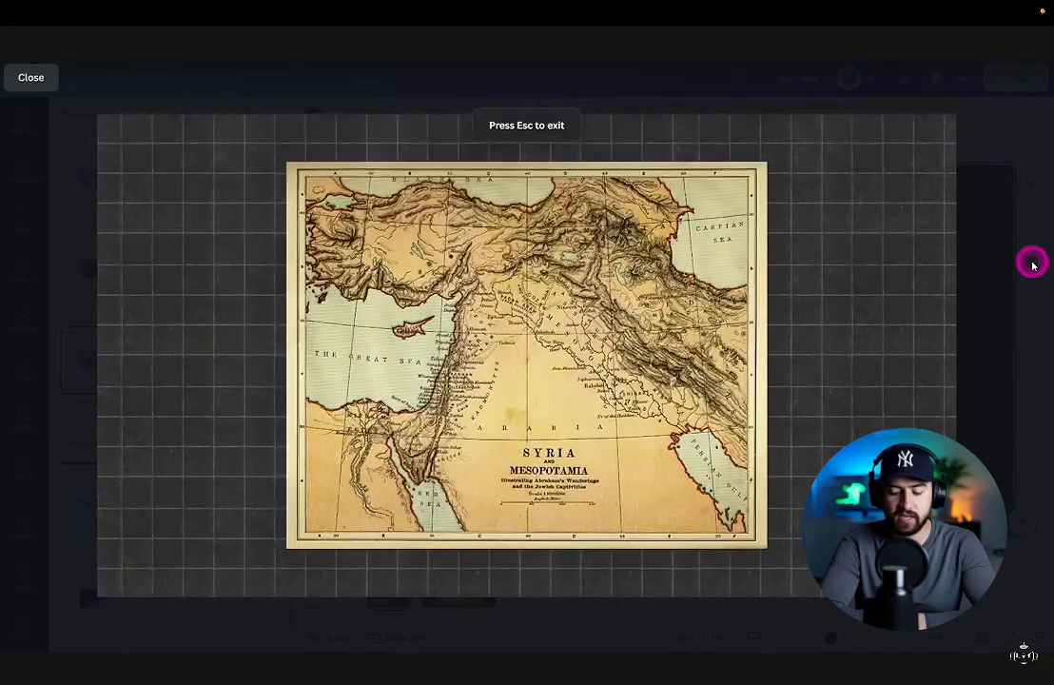
pyautogui.press('Escape')
# Step: Duplicate the map page and select the map on the copy
pyautogui.click(480, 573)
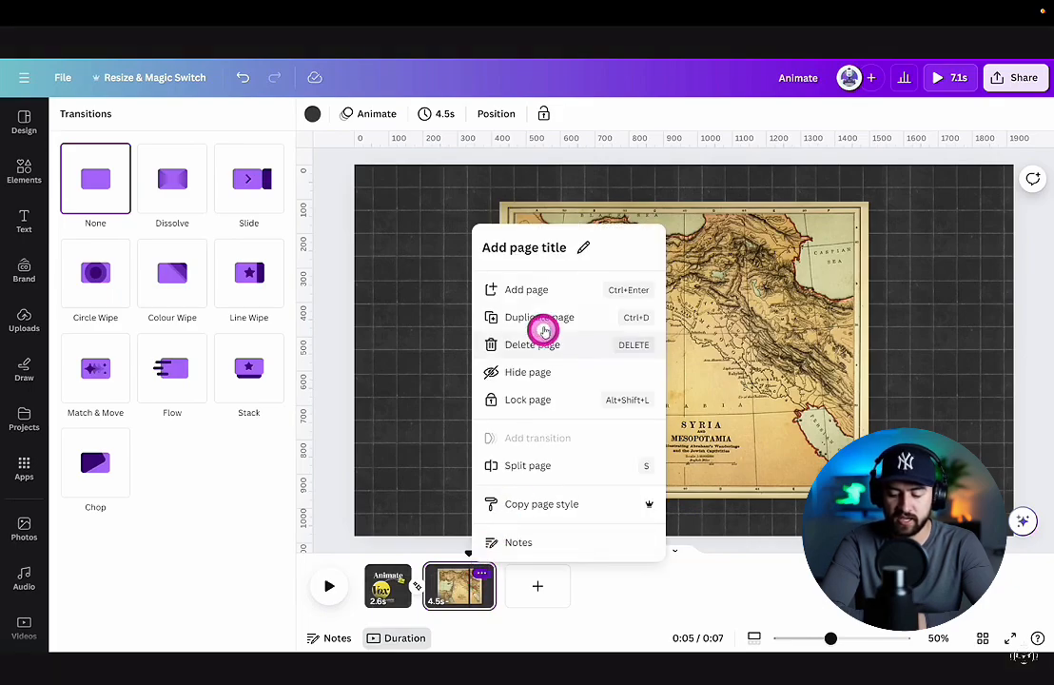
pyautogui.click(543, 328)
pyautogui.click(800, 424)
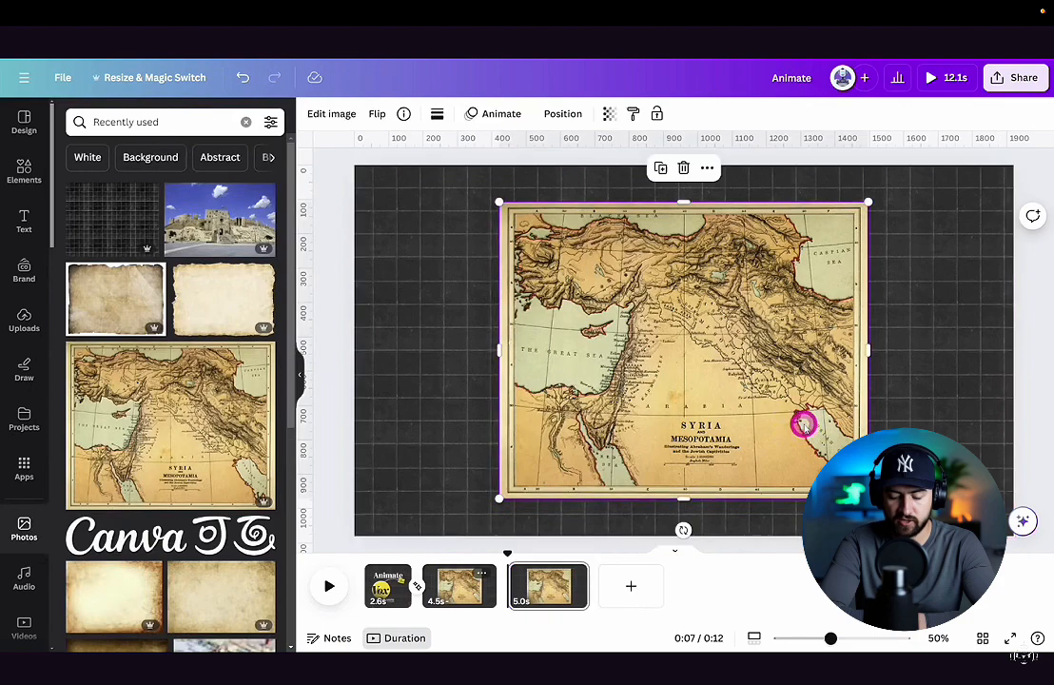
# Step: Enlarge the map until it fills the copied page, and add a Match & Move transition from the page before it
pyautogui.moveTo(868, 496); pyautogui.dragTo(1030, 612)
pyautogui.scroll(-3, 717, 412)
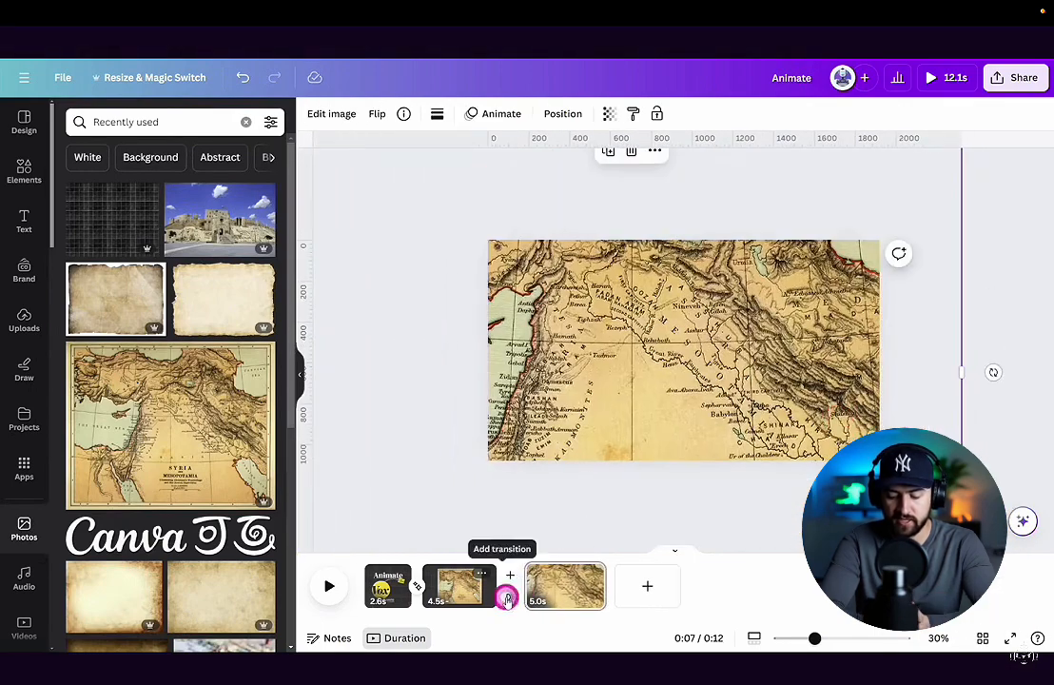
pyautogui.click(502, 589)
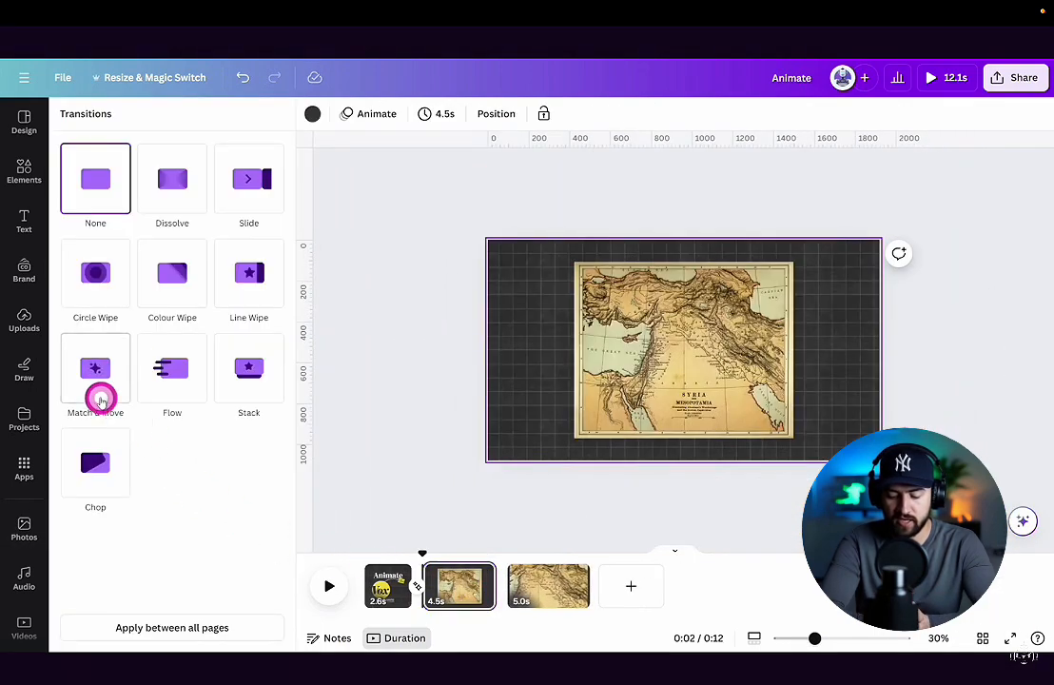
pyautogui.click(95, 396)
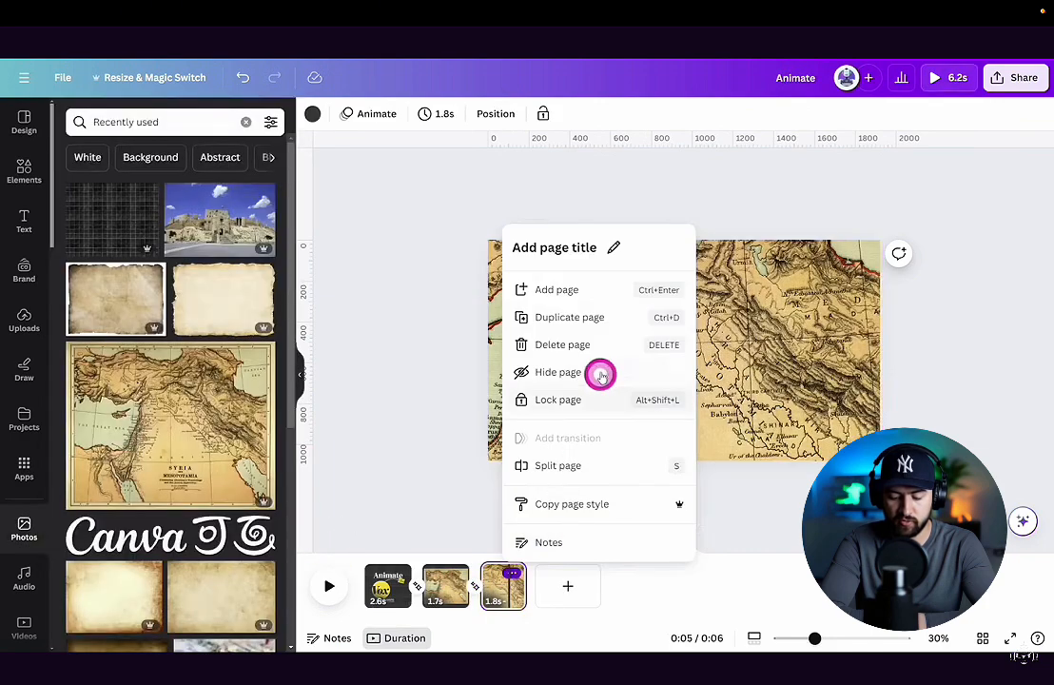
# Step: Duplicate the enlarged map page and trace Mesopotamia's boundary on the copy as a closed outline with the red marker
pyautogui.click(600, 372)
pyautogui.click(22, 375)
pyautogui.click(74, 278)
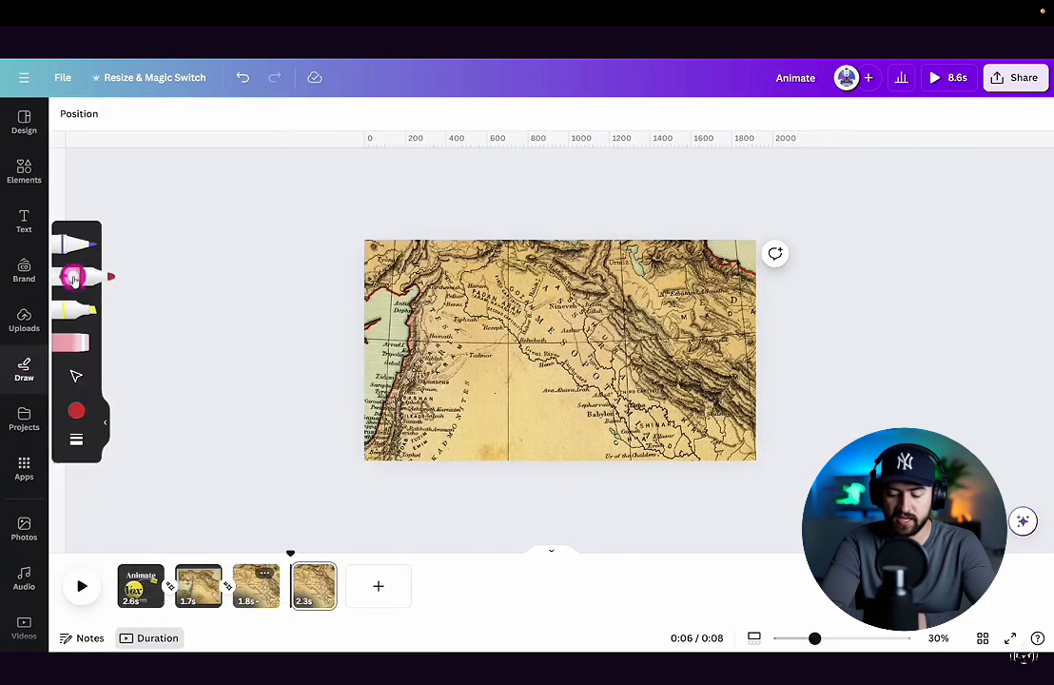
pyautogui.click(414, 397)
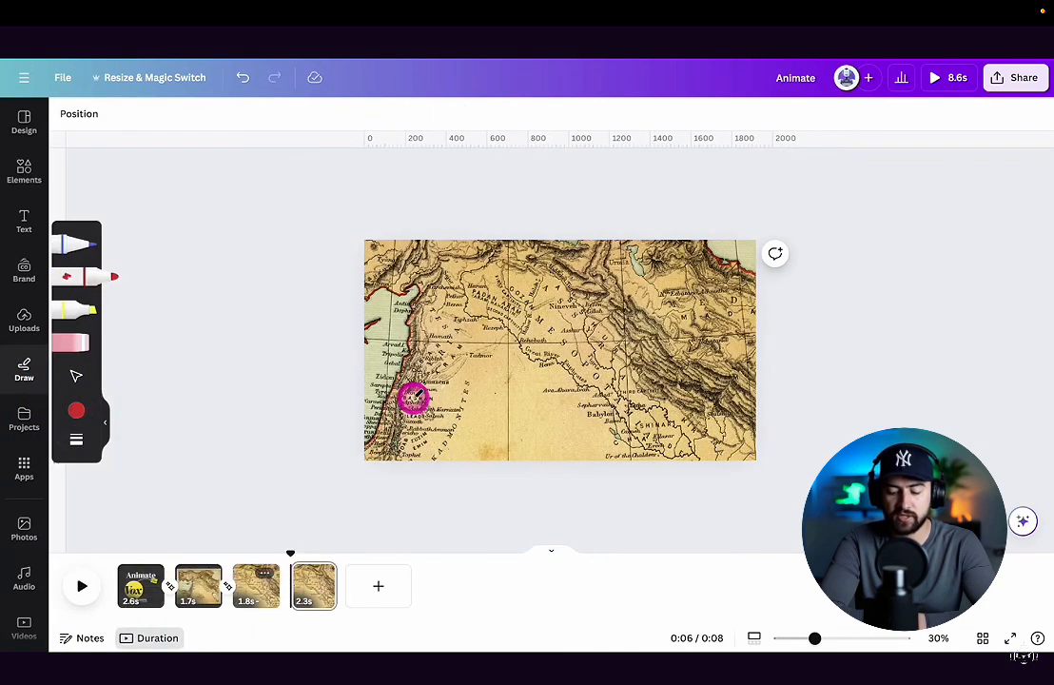
pyautogui.scroll(3, 545, 329)
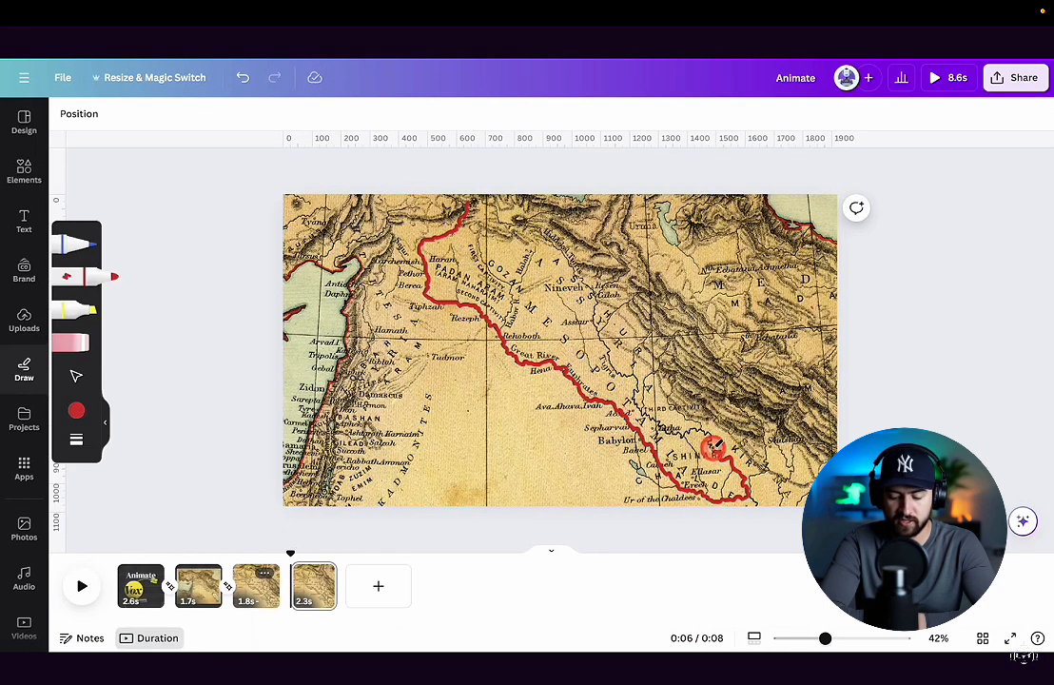
pyautogui.moveTo(681, 433); pyautogui.dragTo(635, 376)
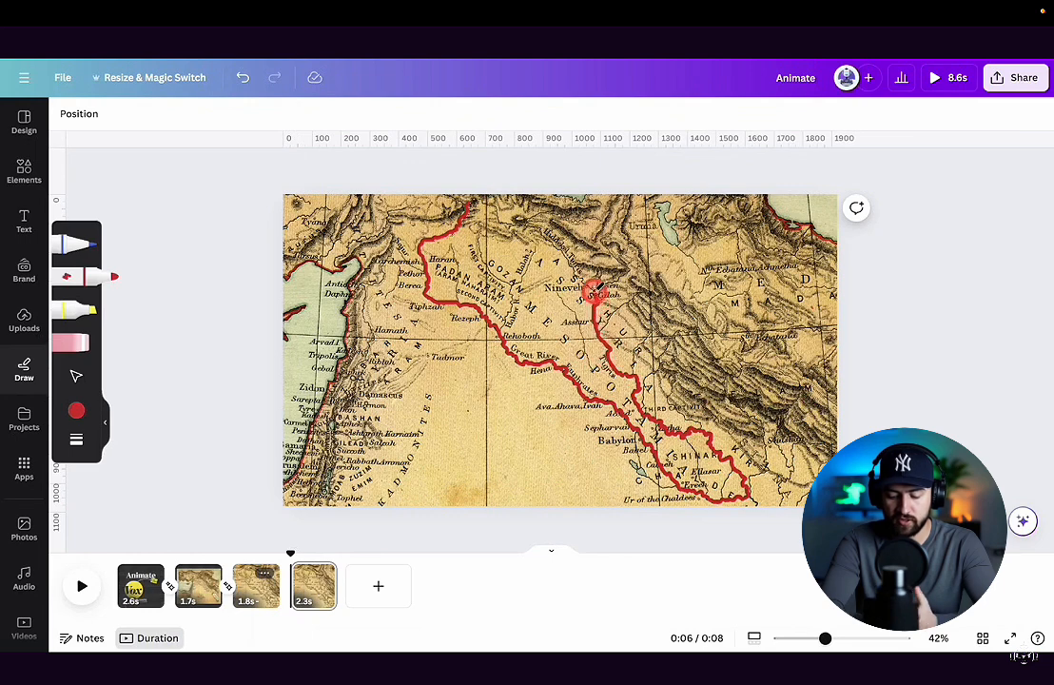
pyautogui.moveTo(575, 267)
pyautogui.mouseDown()
pyautogui.moveTo(534, 225)
pyautogui.moveTo(495, 202)
pyautogui.mouseUp()
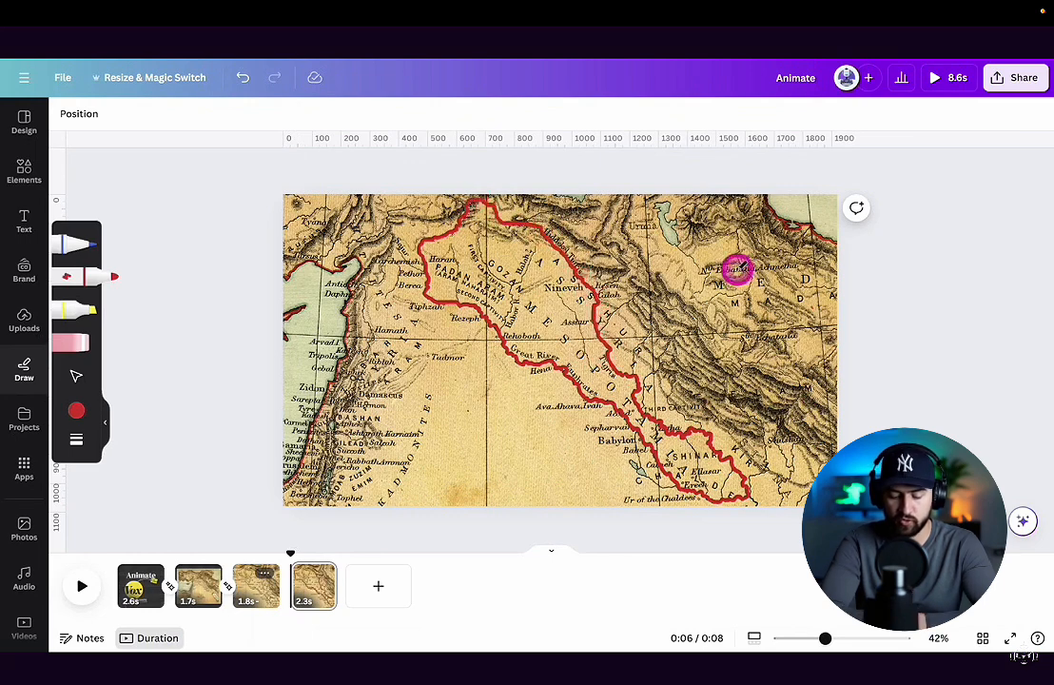
pyautogui.press('Escape')
# Step: Give the red outline a Wipe animation on enter and slow its speed to near the minimum
pyautogui.click(659, 369)
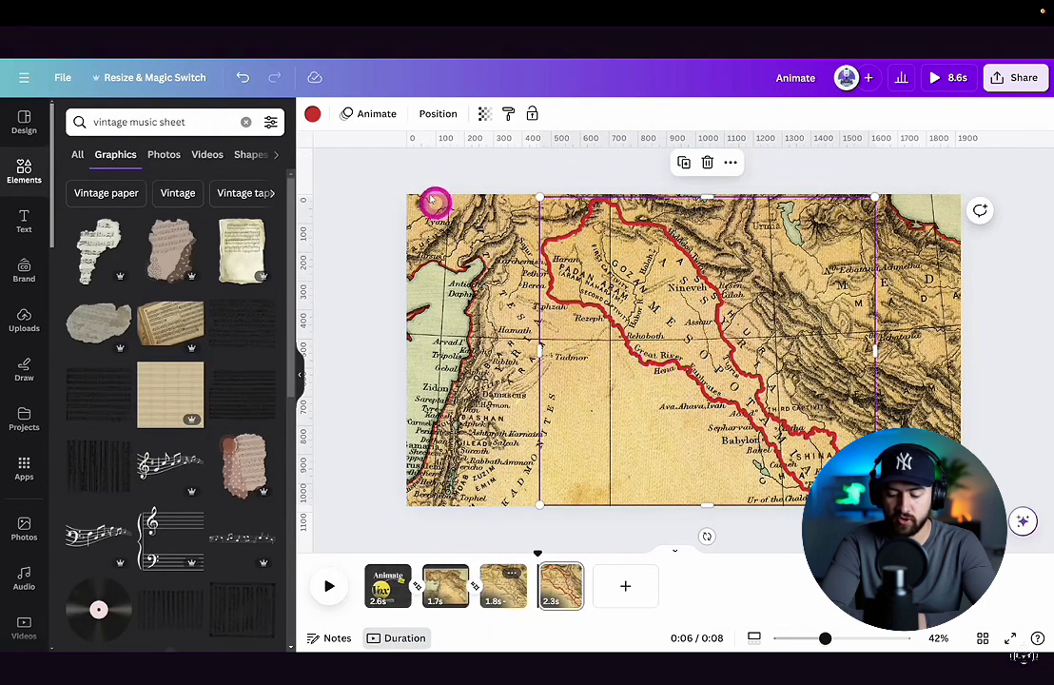
pyautogui.click(377, 114)
pyautogui.click(168, 431)
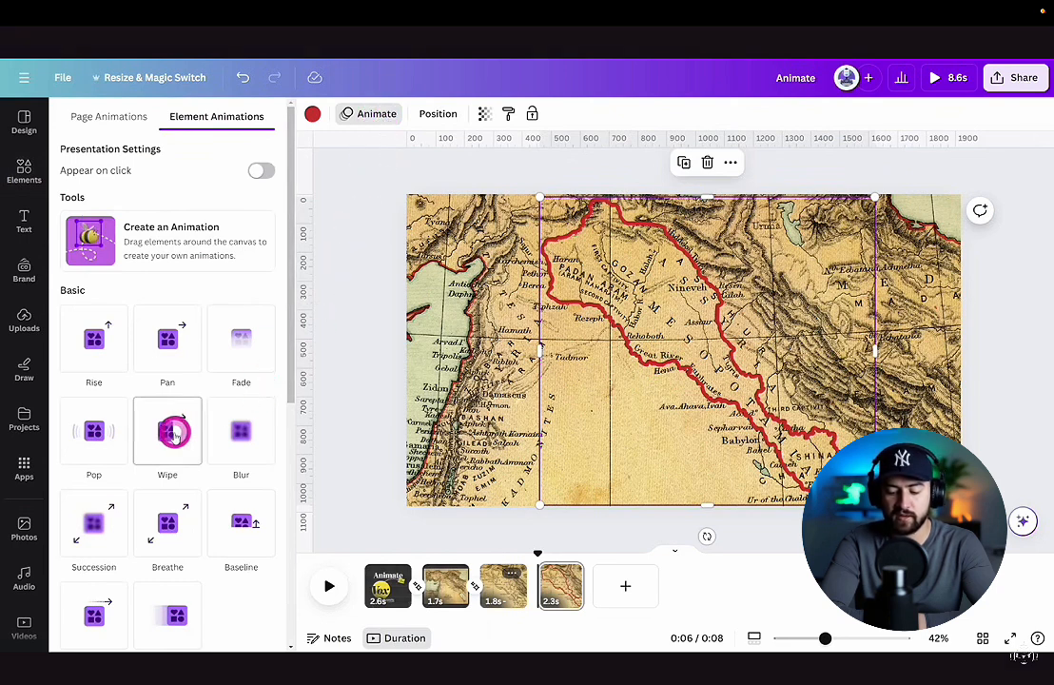
pyautogui.click(151, 568)
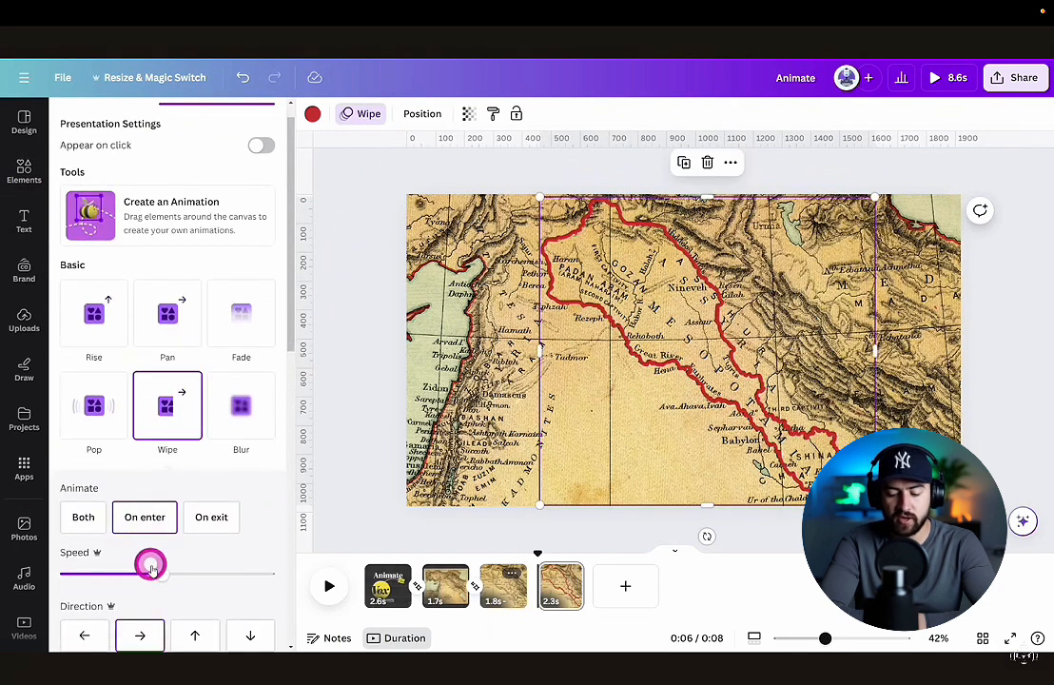
pyautogui.moveTo(124, 576); pyautogui.dragTo(83, 576)
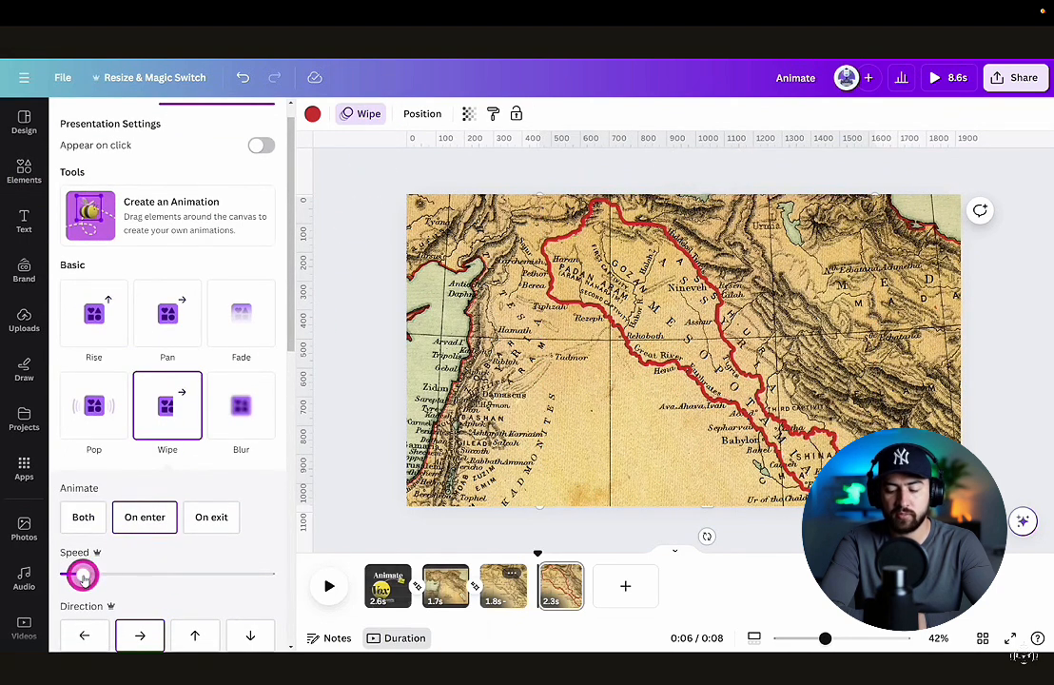
# Step: Duplicate the outlined map page and shift the map and outline together to the right until Cyprus shows
pyautogui.click(559, 590)
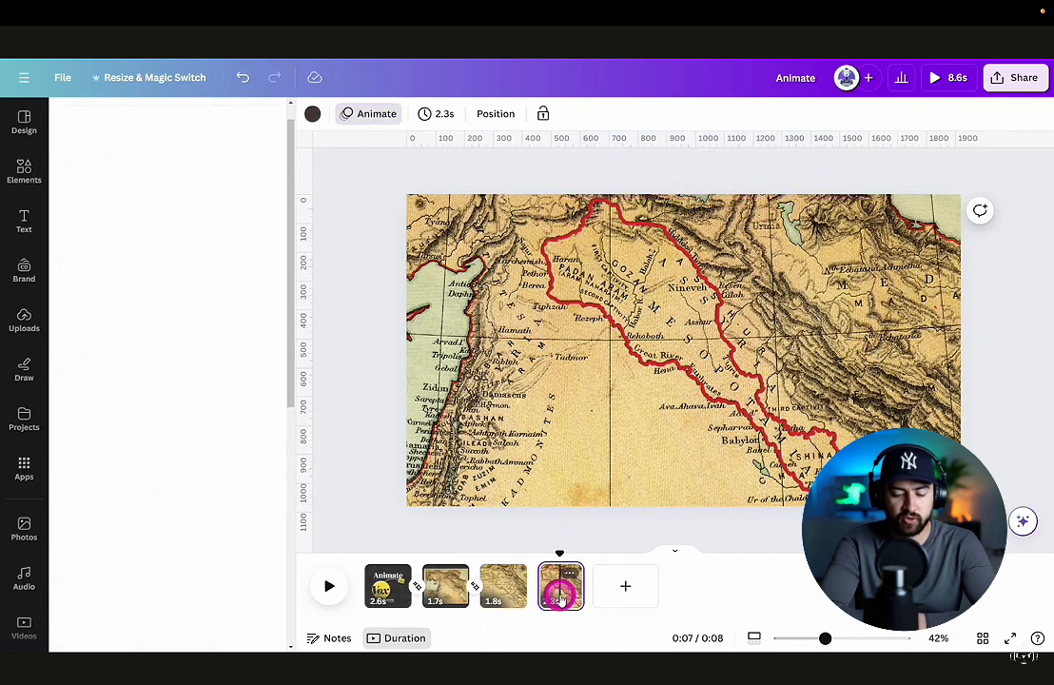
pyautogui.hotkey('ctrl', 'd')
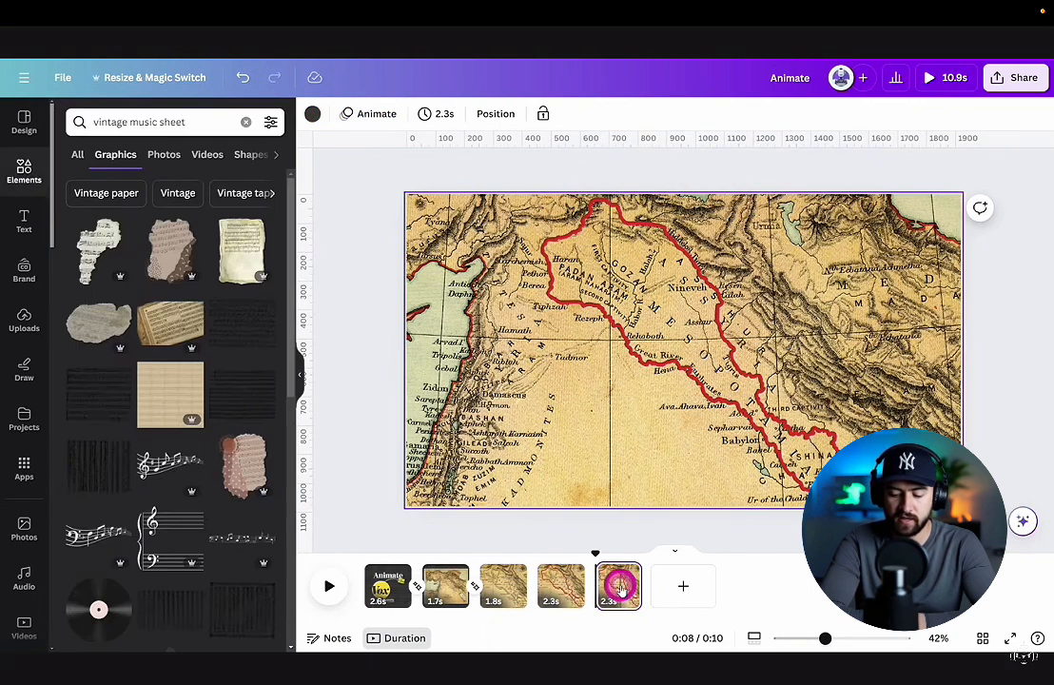
pyautogui.click(720, 455)
pyautogui.click(749, 416)
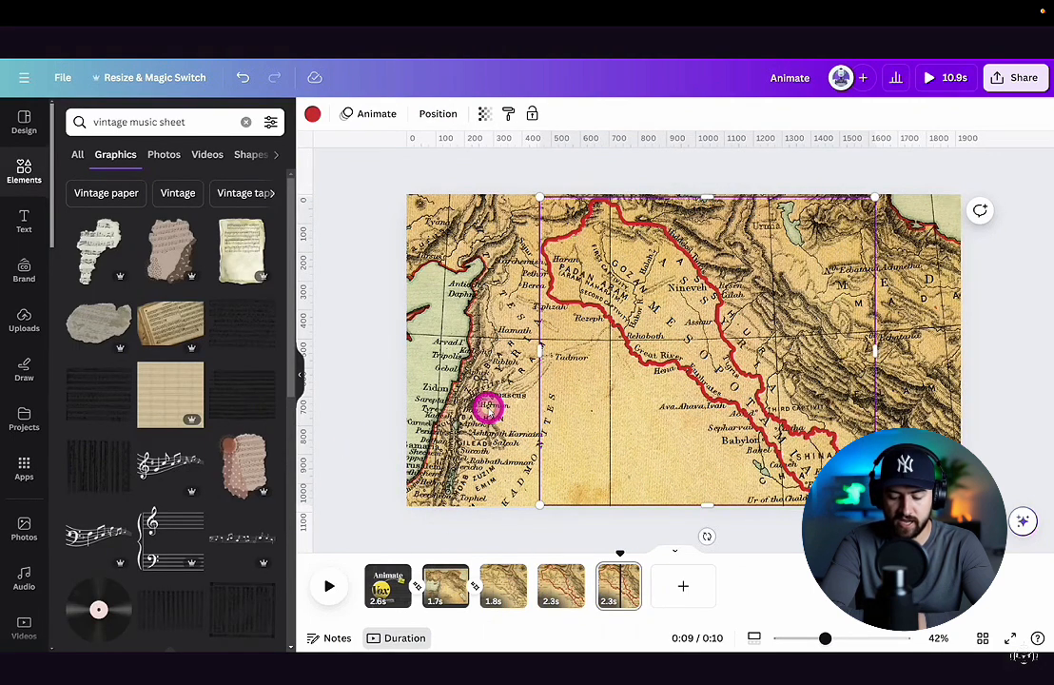
pyautogui.moveTo(487, 407); pyautogui.dragTo(602, 414)
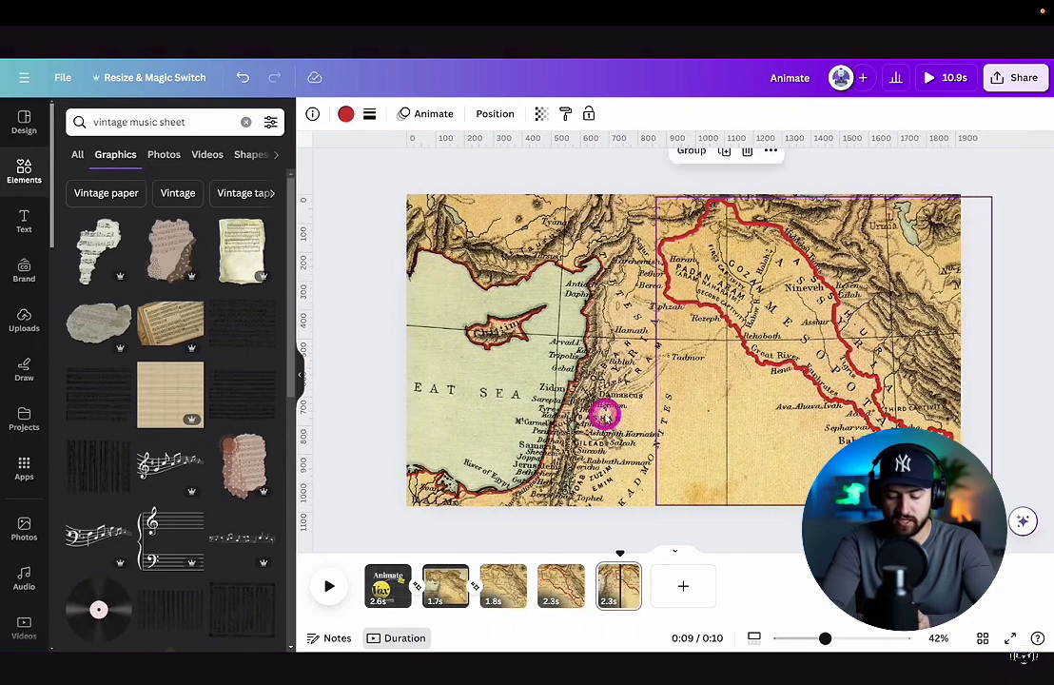
# Step: Add a Match & Move transition between the outlined page and the shifted page, and duplicate the shifted page
pyautogui.click(597, 597)
pyautogui.click(90, 380)
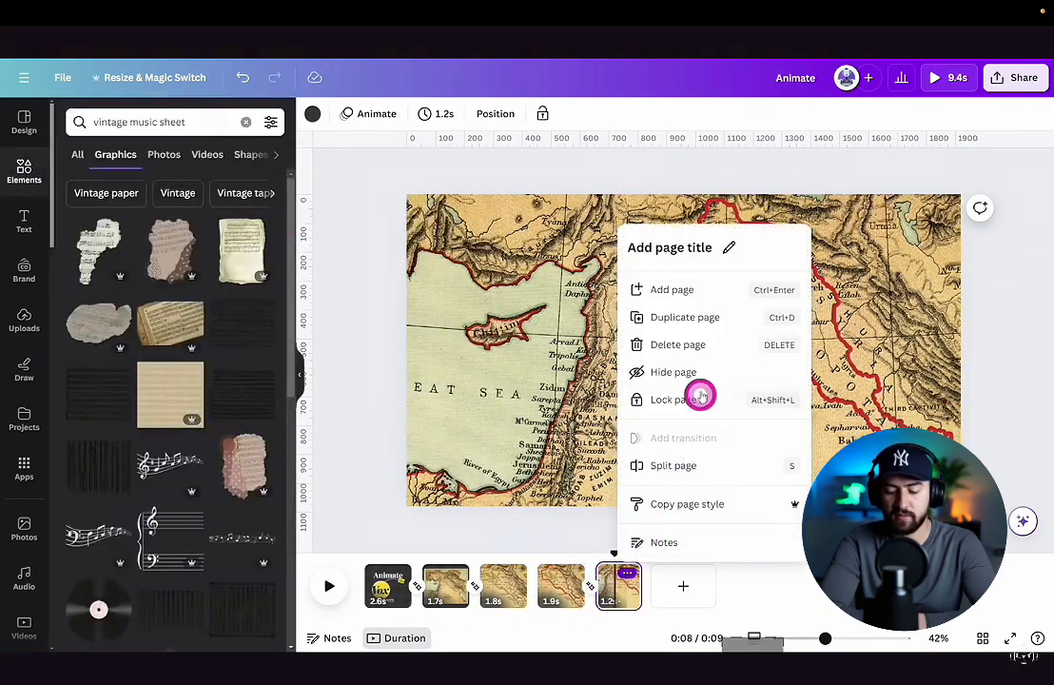
pyautogui.click(704, 330)
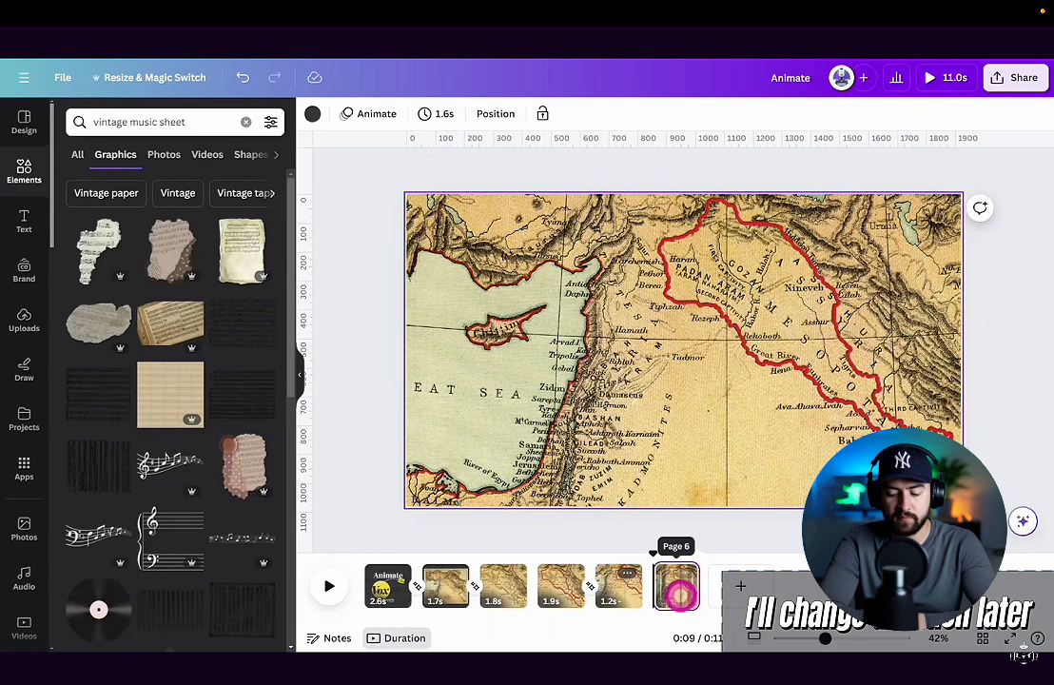
# Step: Place a red circle shape inside the upper part of the outlined region on the new page
pyautogui.click(24, 172)
pyautogui.scroll(-5, 164, 360)
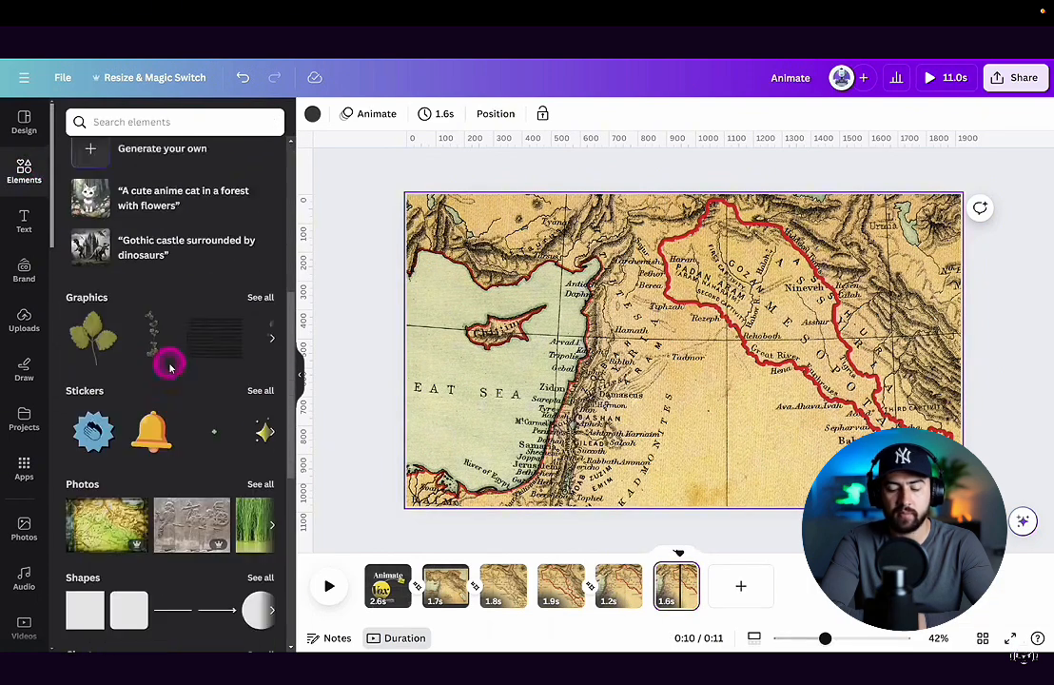
pyautogui.click(250, 582)
pyautogui.moveTo(635, 393); pyautogui.dragTo(745, 281)
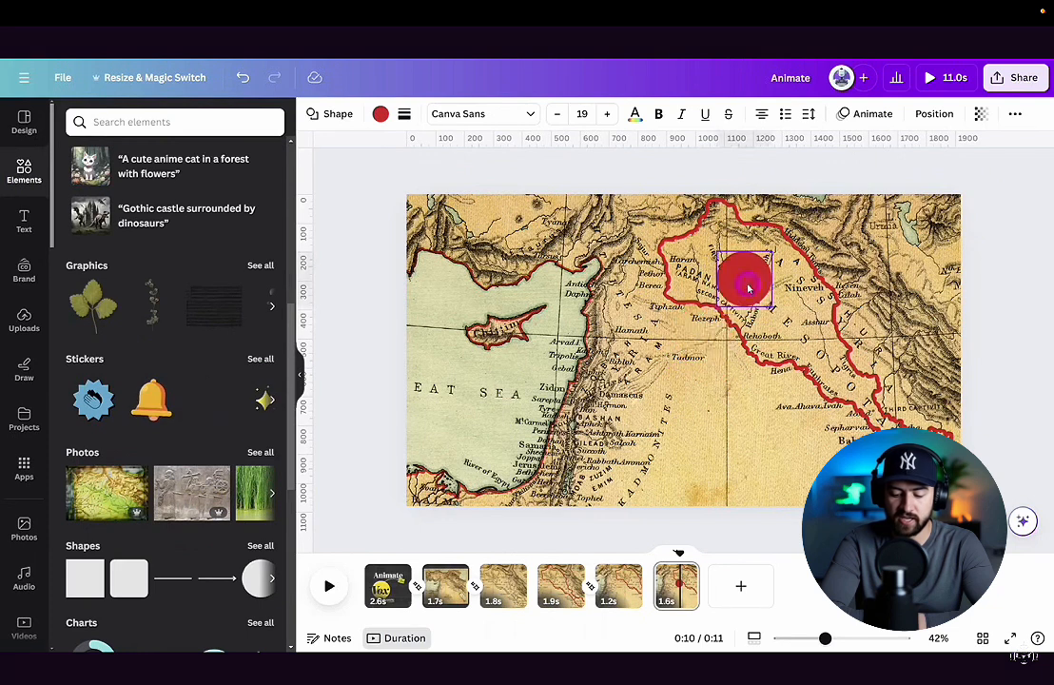
# Step: Make the red circle semi-transparent and give it a Pop animation on enter
pyautogui.click(983, 115)
pyautogui.moveTo(936, 168); pyautogui.dragTo(918, 174)
pyautogui.click(872, 113)
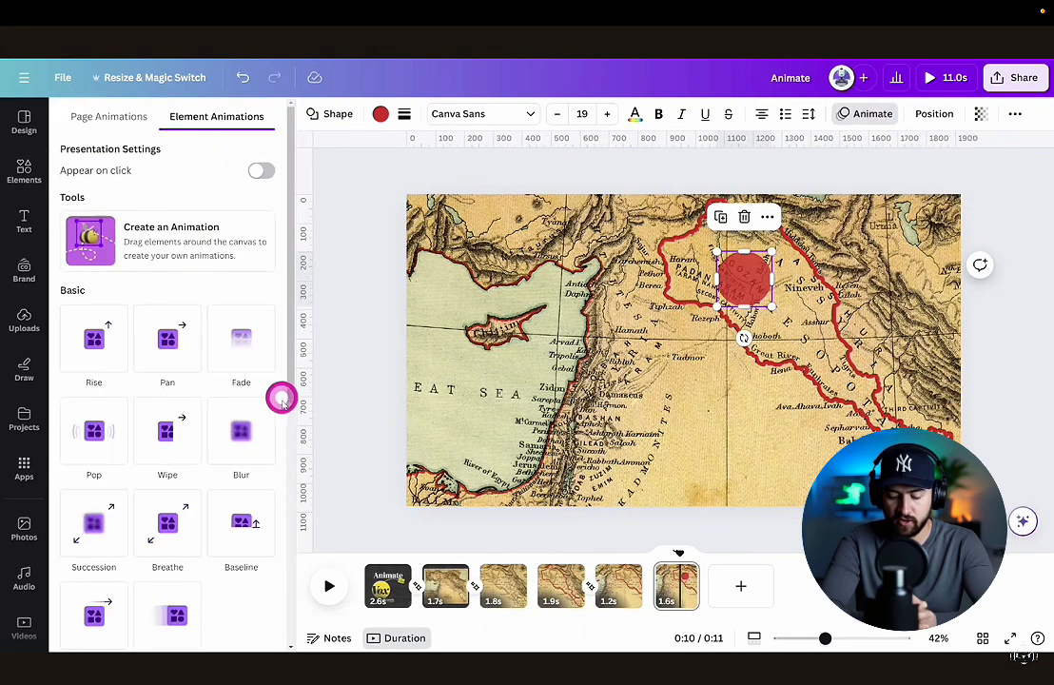
pyautogui.click(114, 447)
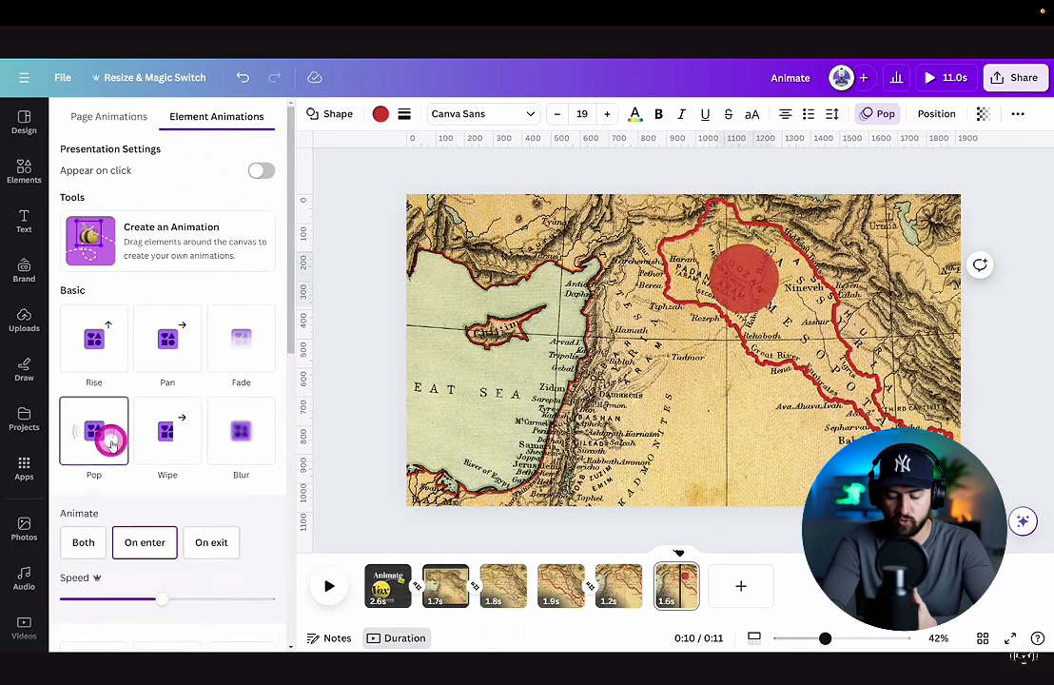
# Step: Place a smaller copy of the red circle over Cyprus and replace its Pop animation with the Pulse motion effect
pyautogui.moveTo(756, 287); pyautogui.dragTo(512, 317)
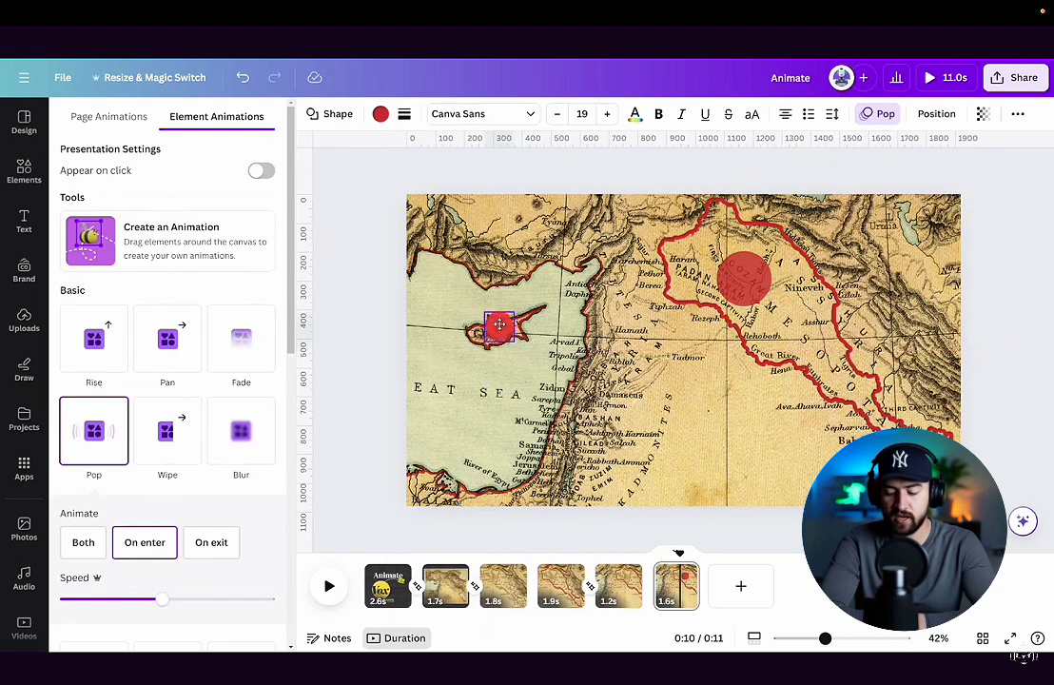
pyautogui.scroll(-10, 94, 424)
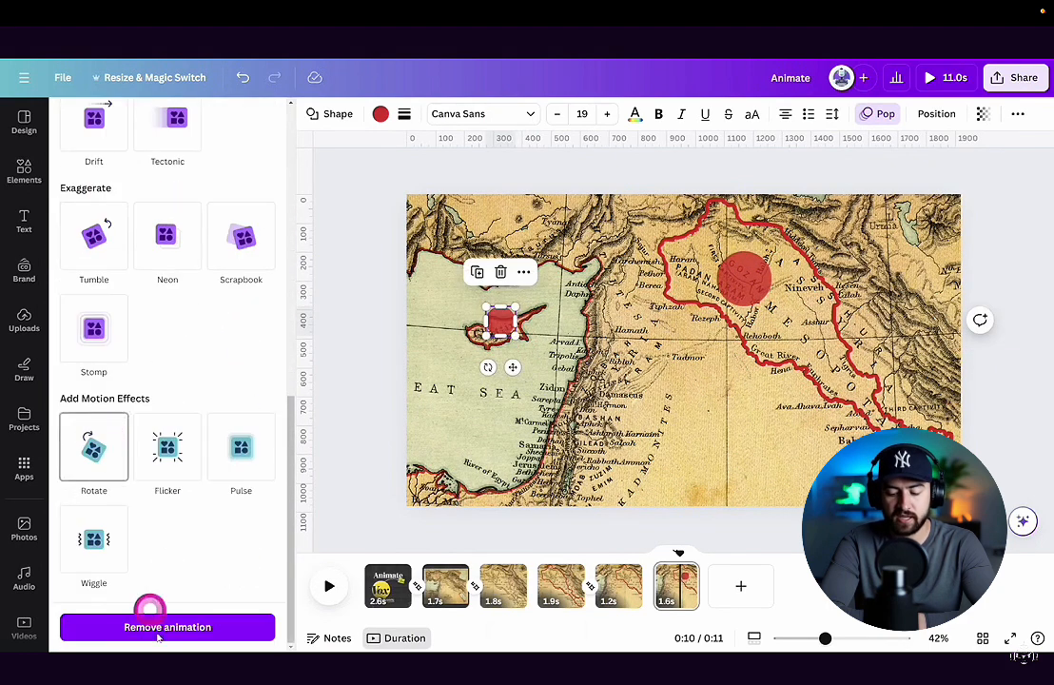
pyautogui.click(148, 612)
pyautogui.click(244, 501)
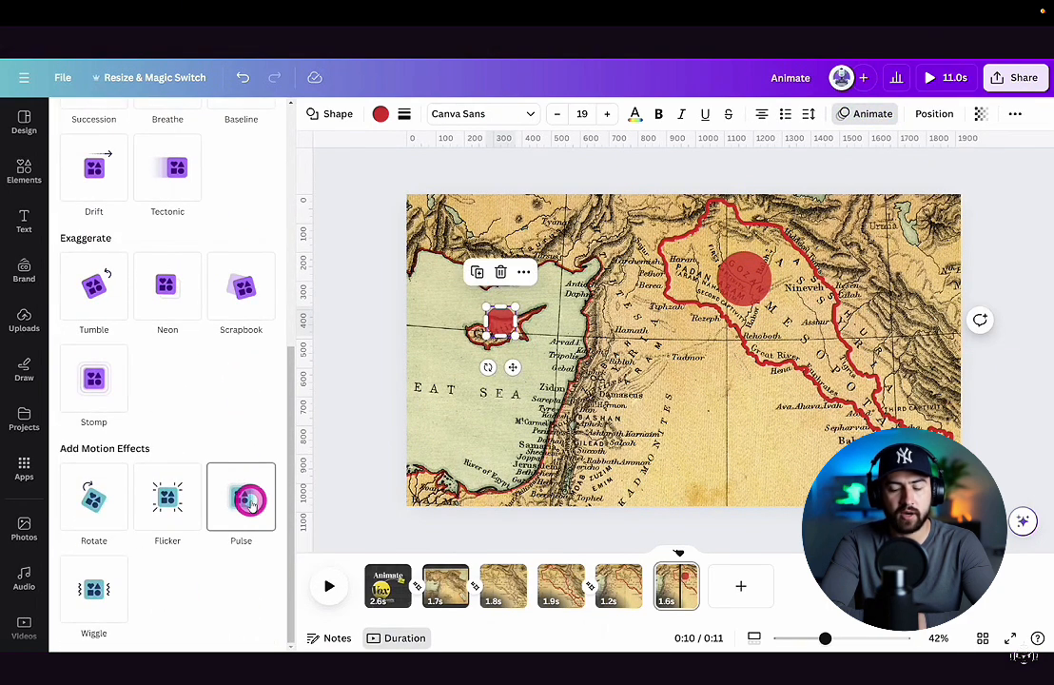
# Step: Add a dashed line to the map page and set its line weight to 9
pyautogui.click(175, 261)
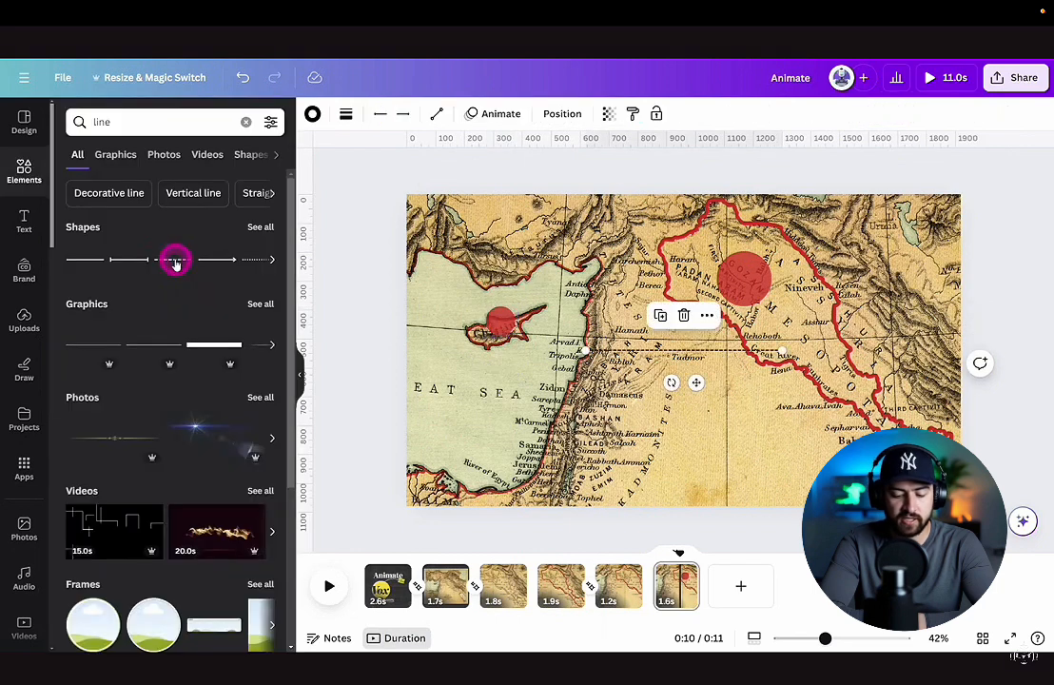
pyautogui.click(346, 113)
pyautogui.moveTo(353, 236); pyautogui.dragTo(365, 238)
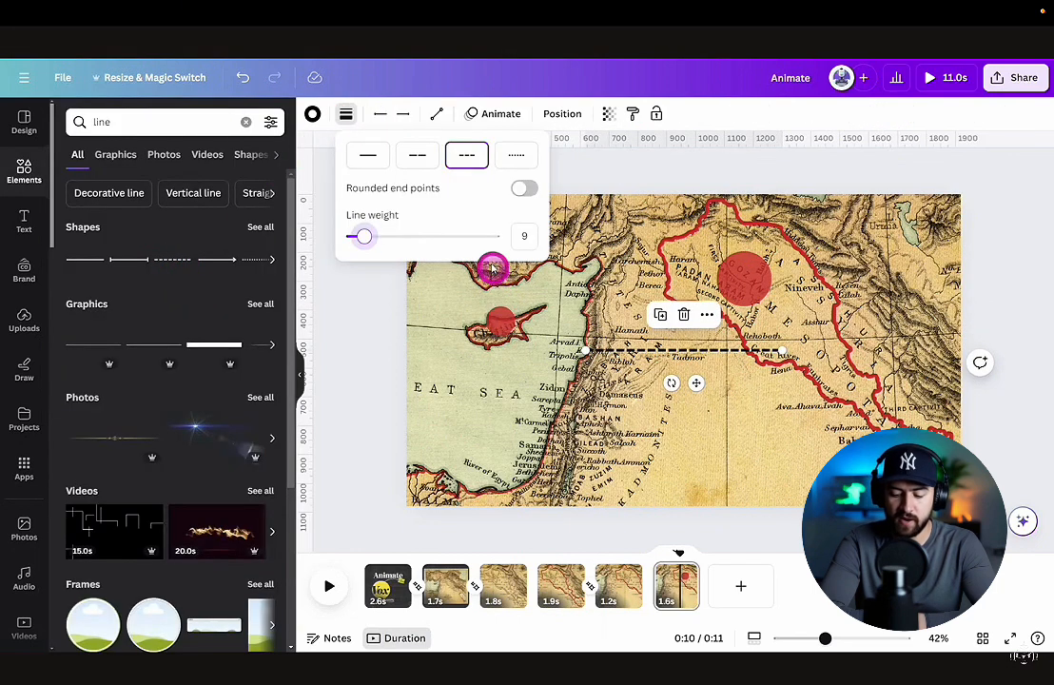
# Step: Make the dashed line curved and stretch it from the Cyprus circle to the circle in the outlined region
pyautogui.click(436, 113)
pyautogui.click(478, 204)
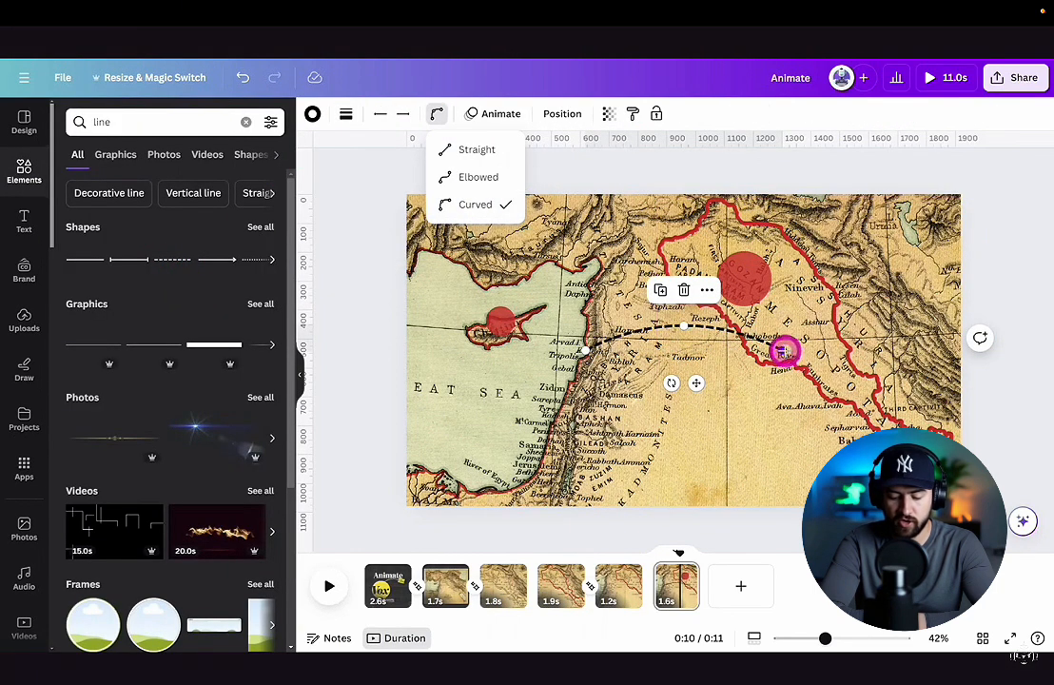
pyautogui.moveTo(783, 352); pyautogui.dragTo(736, 282)
pyautogui.moveTo(588, 350); pyautogui.dragTo(511, 326)
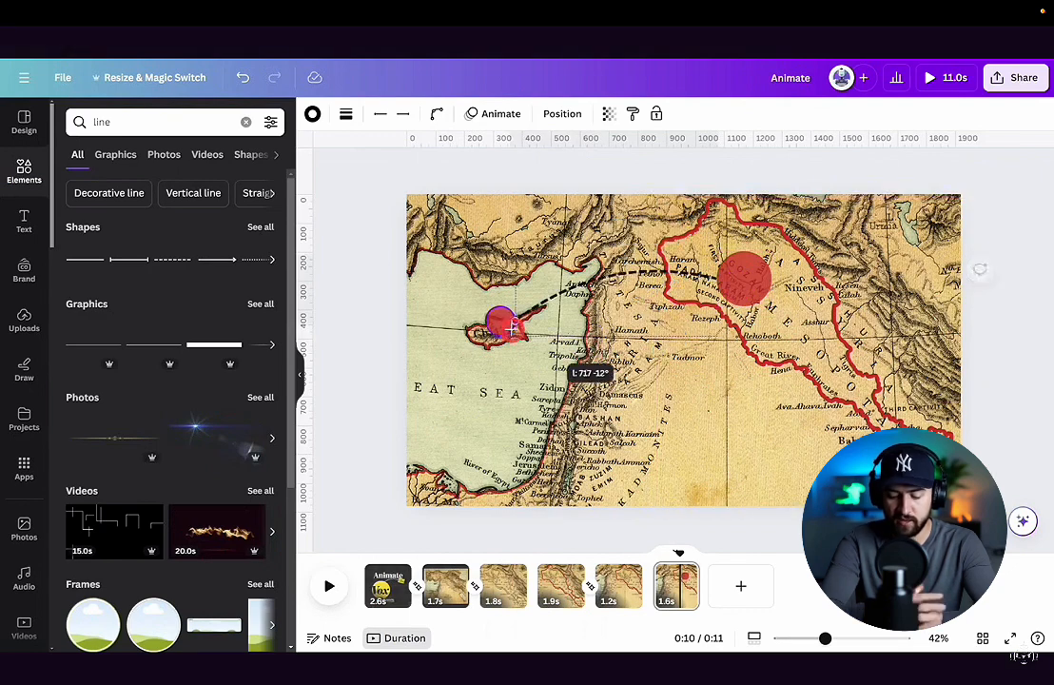
# Step: Give the curved dashed line a Wipe animation on enter with its direction set to left
pyautogui.click(500, 113)
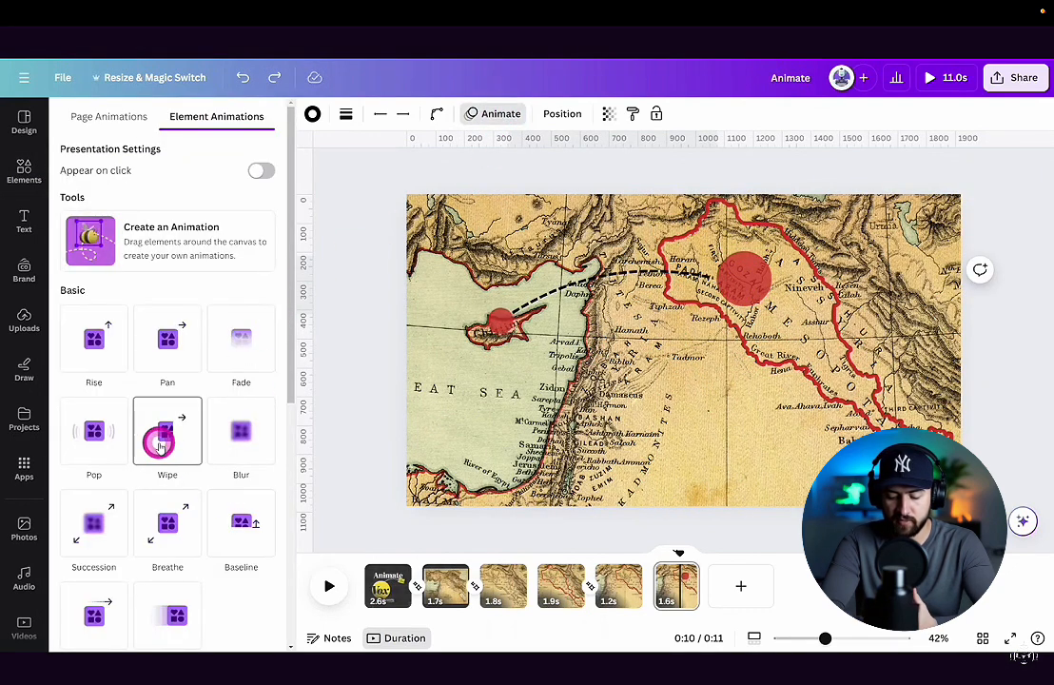
pyautogui.click(160, 444)
pyautogui.scroll(-2, 114, 475)
pyautogui.click(84, 528)
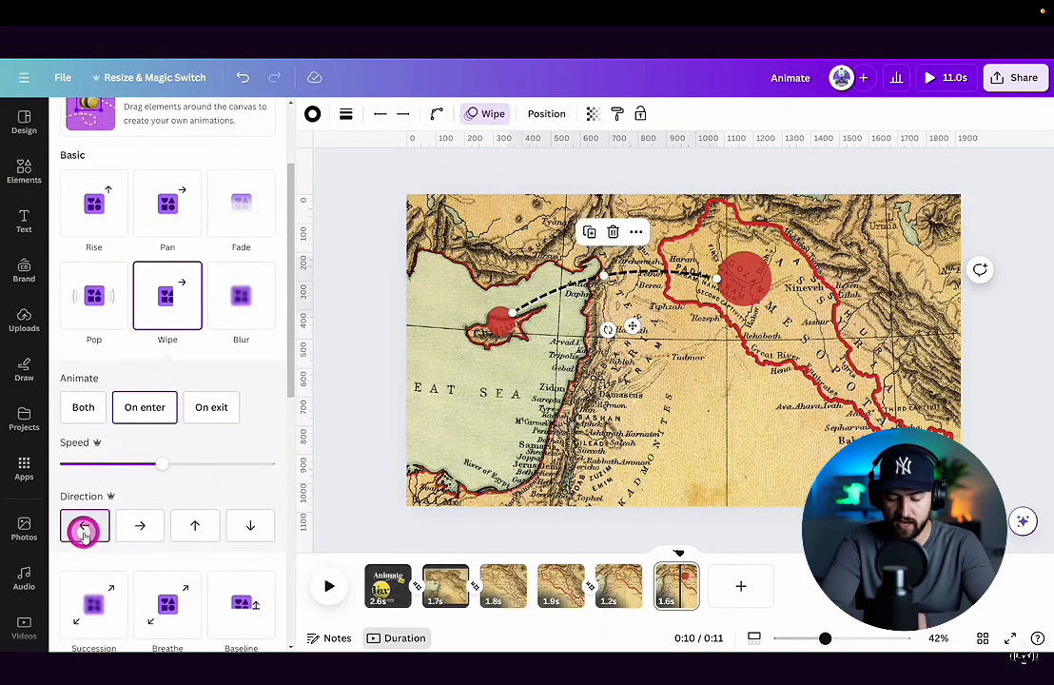
# Step: Show the timing of the curved dashed line
pyautogui.rightClick(657, 271)
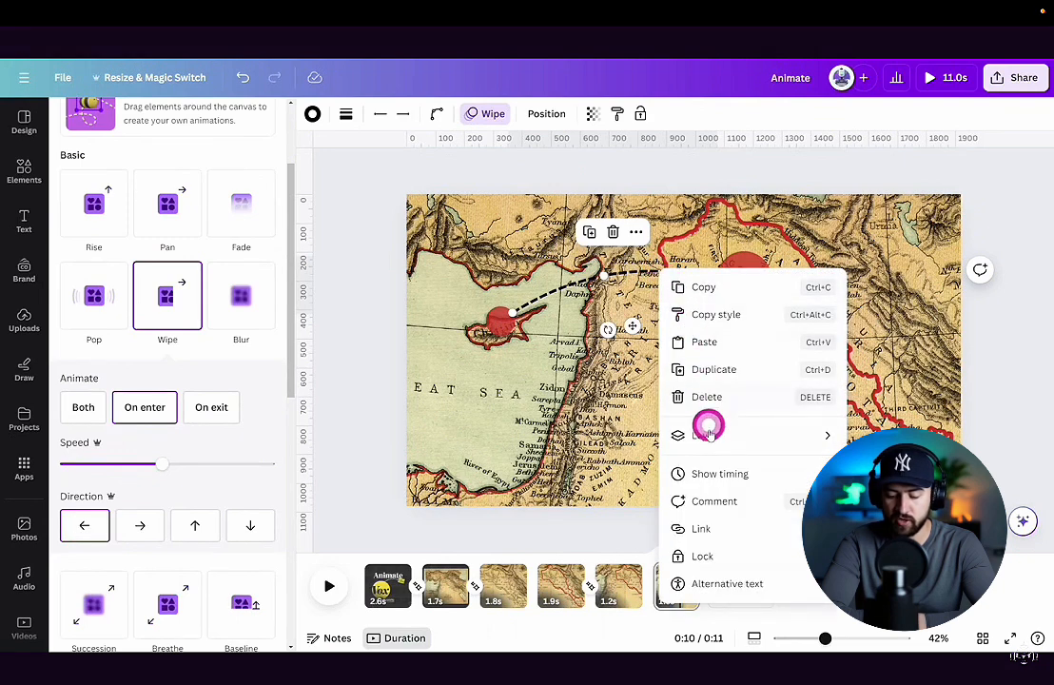
pyautogui.click(709, 474)
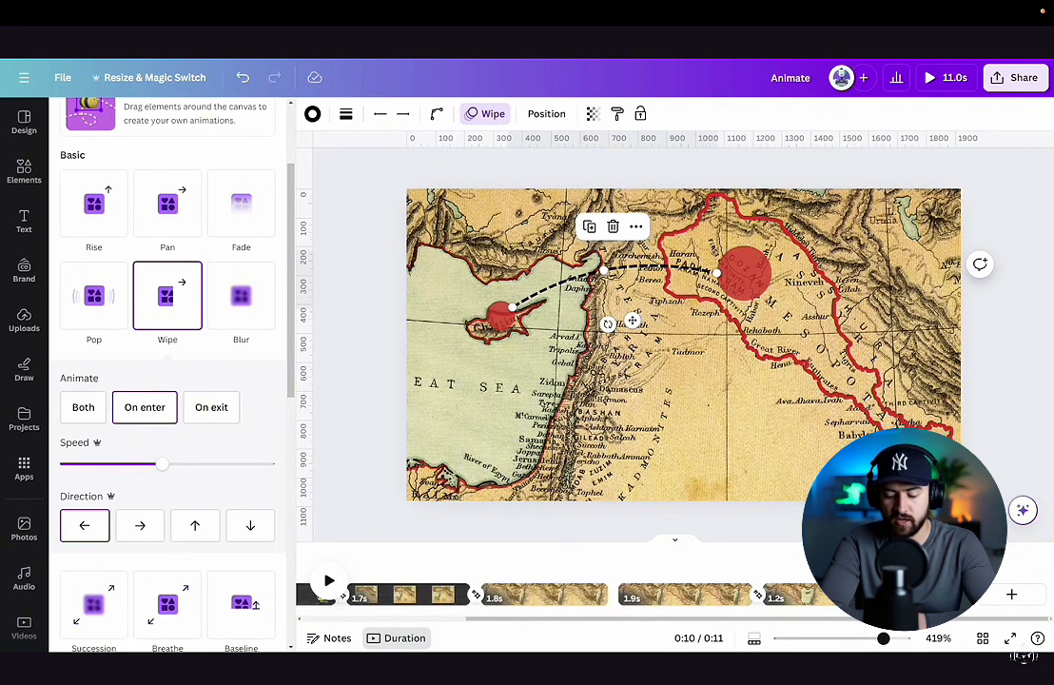
pyautogui.click(946, 78)
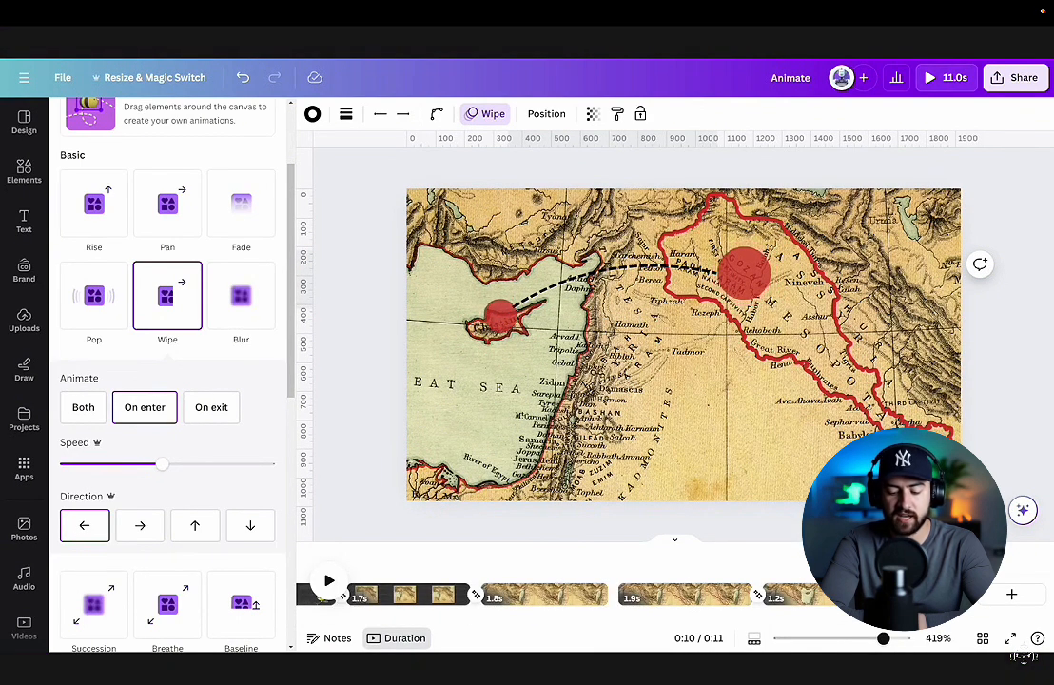
pyautogui.click(575, 416)
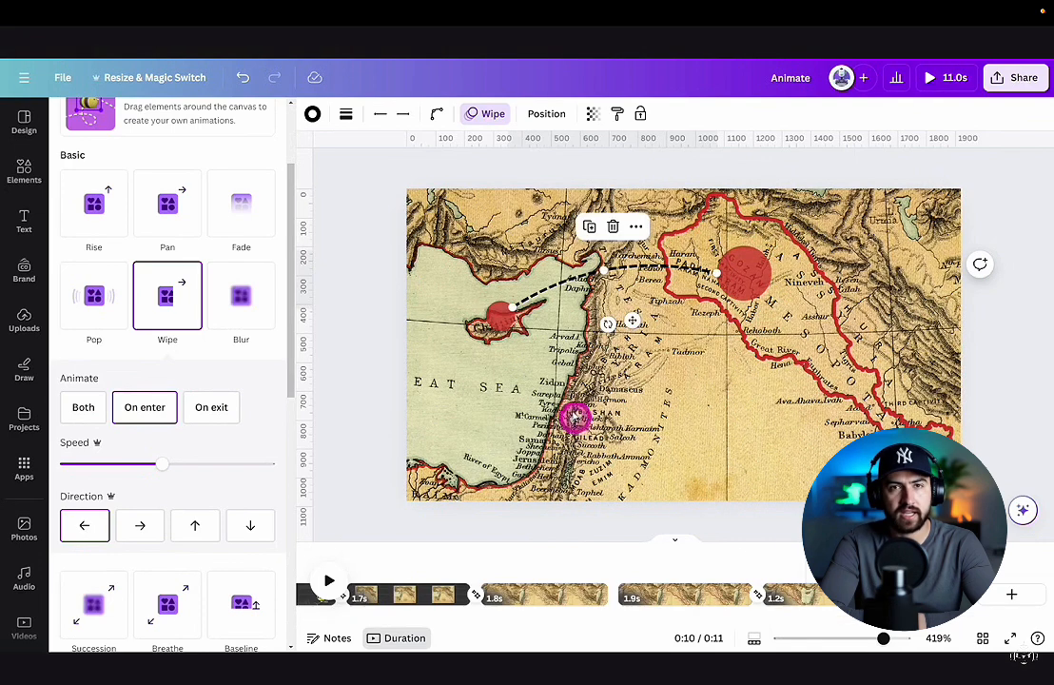
# Step: Duplicate the last map page containing the dashed line and circles
pyautogui.click(501, 320)
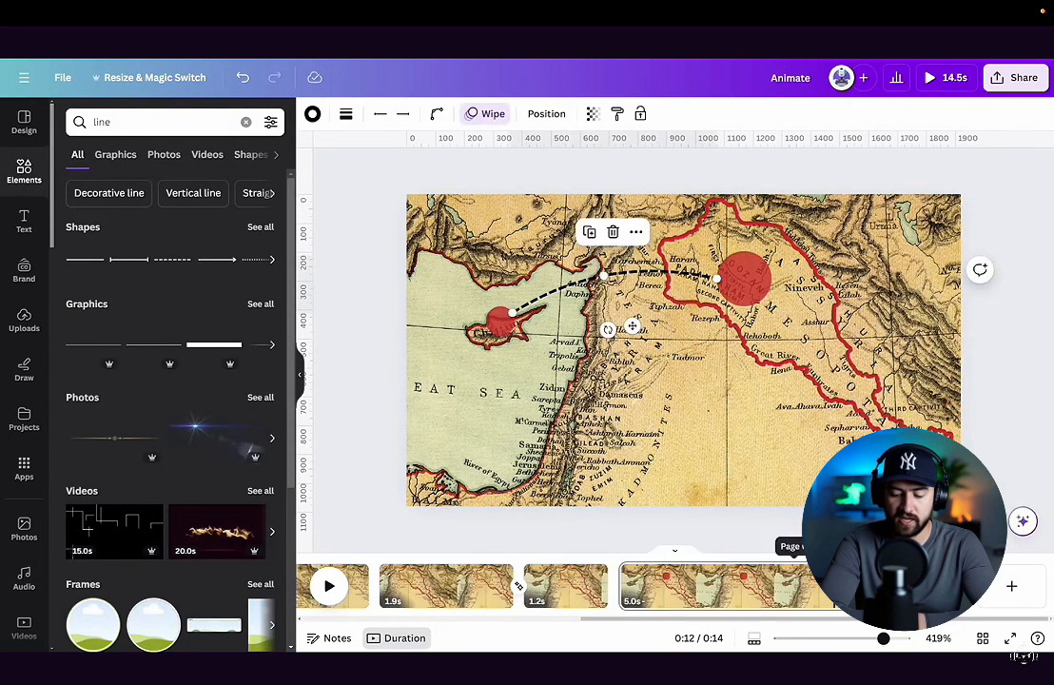
pyautogui.click(955, 572)
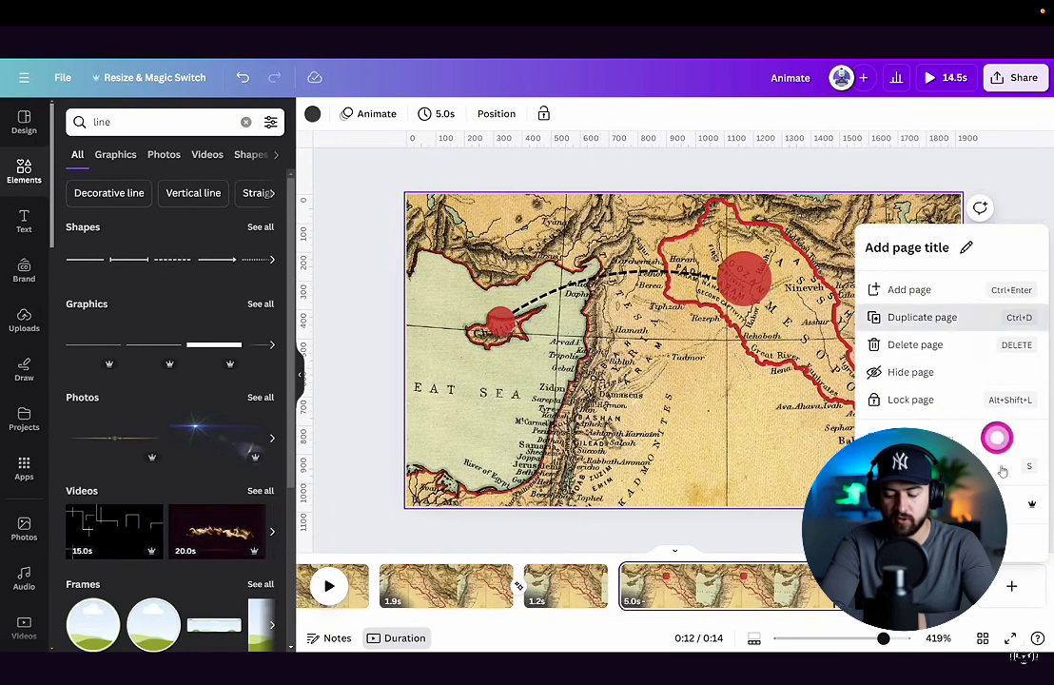
pyautogui.click(980, 318)
# Step: Delete both red circles, the dashed line and the red outline from the duplicated page, leaving only the map
pyautogui.click(502, 324)
pyautogui.press('Delete')
pyautogui.click(522, 308)
pyautogui.press('Delete')
pyautogui.click(743, 297)
pyautogui.press('Delete')
pyautogui.click(743, 297)
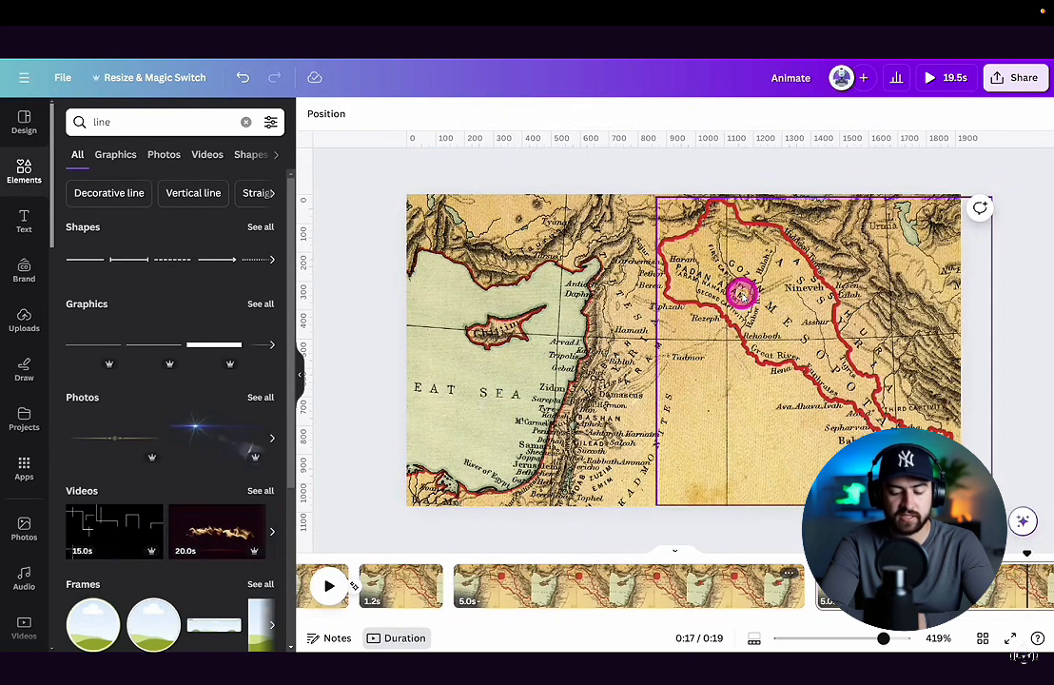
pyautogui.press('Delete')
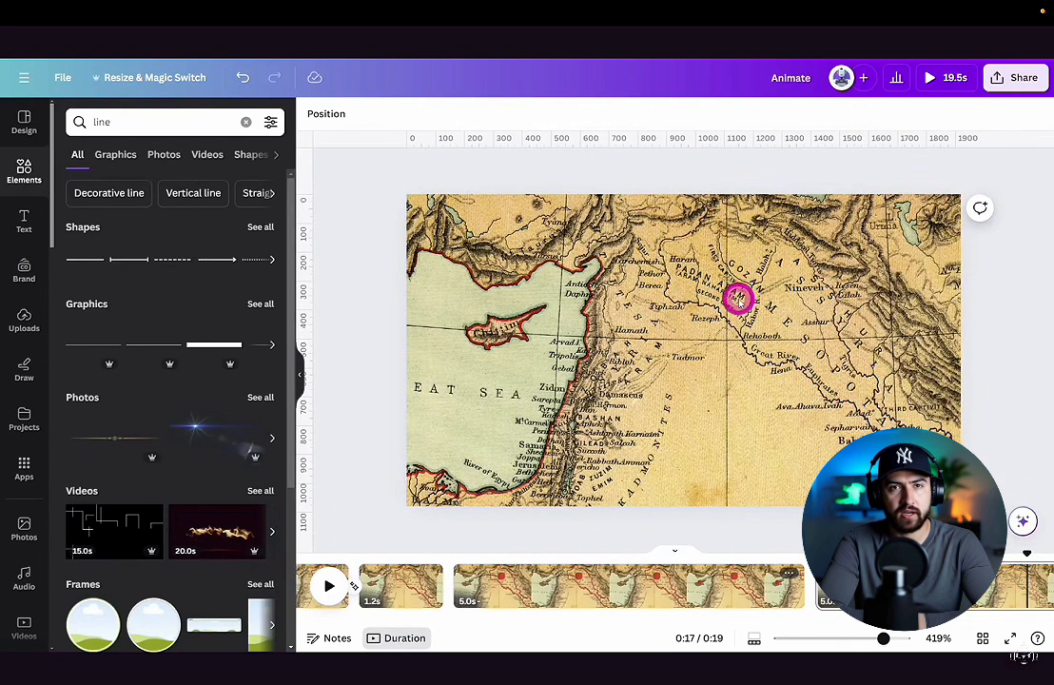
# Step: Shrink the map image, rotate it and place it partly outside the lower-left corner of the dark grid page
pyautogui.click(697, 327)
pyautogui.scroll(-5, 689, 328)
pyautogui.moveTo(897, 194); pyautogui.dragTo(769, 308)
pyautogui.moveTo(718, 355); pyautogui.dragTo(700, 343)
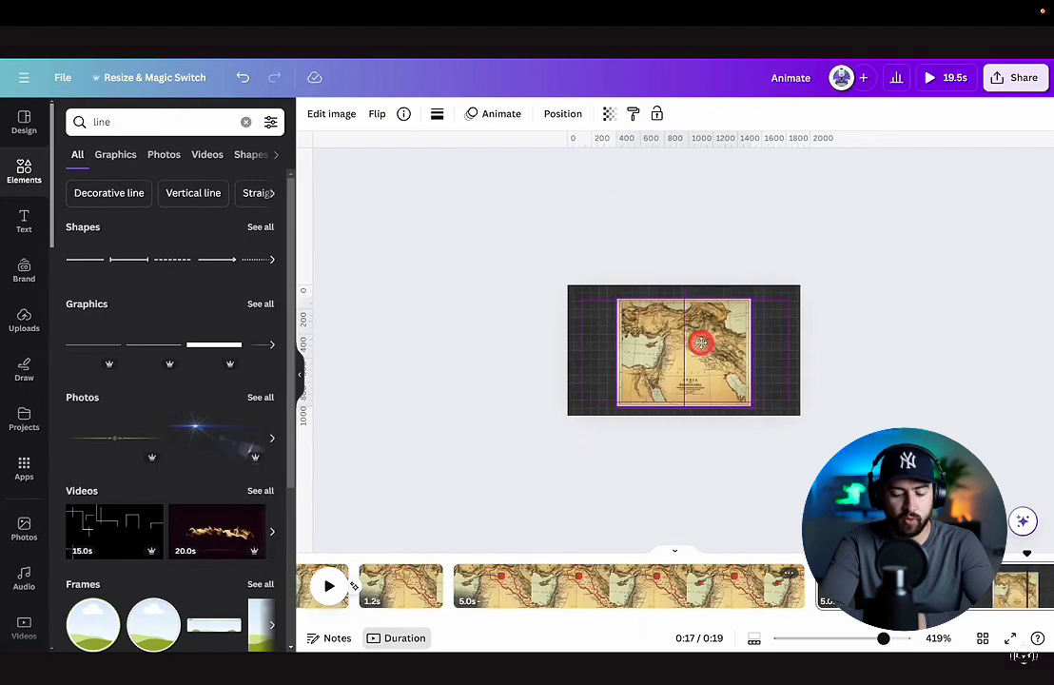
pyautogui.scroll(5, 713, 401)
pyautogui.moveTo(681, 516); pyautogui.dragTo(482, 316)
pyautogui.moveTo(765, 354); pyautogui.dragTo(550, 480)
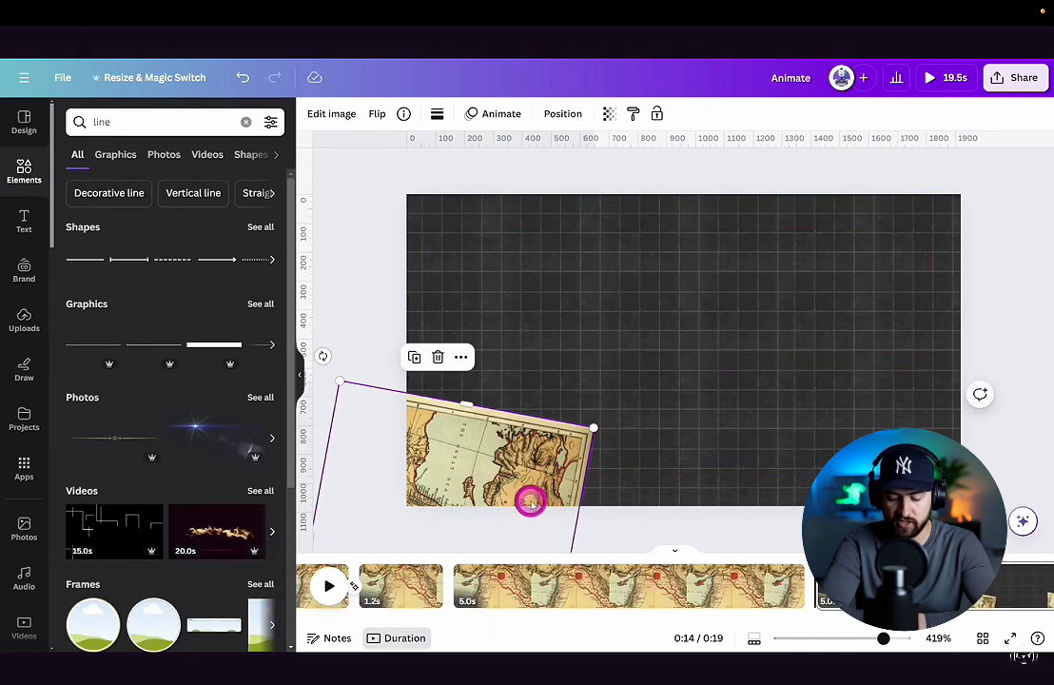
# Step: Set the corner map image's brightness to -100 and shift it slightly lower
pyautogui.click(337, 113)
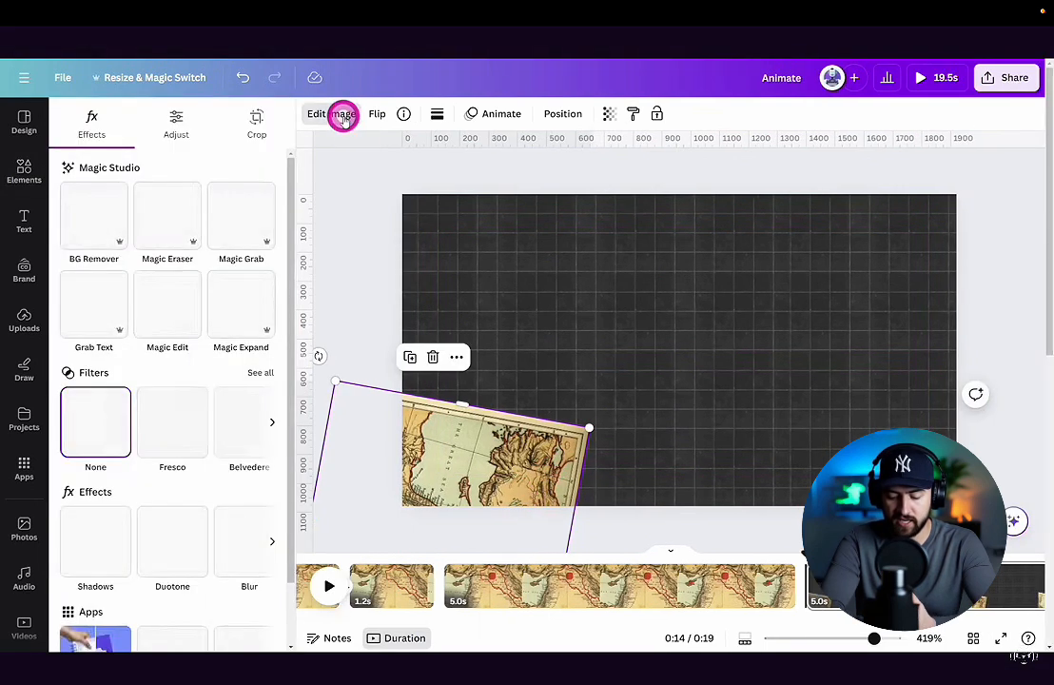
pyautogui.click(172, 123)
pyautogui.moveTo(148, 458); pyautogui.dragTo(9, 459)
pyautogui.moveTo(566, 459); pyautogui.dragTo(566, 468)
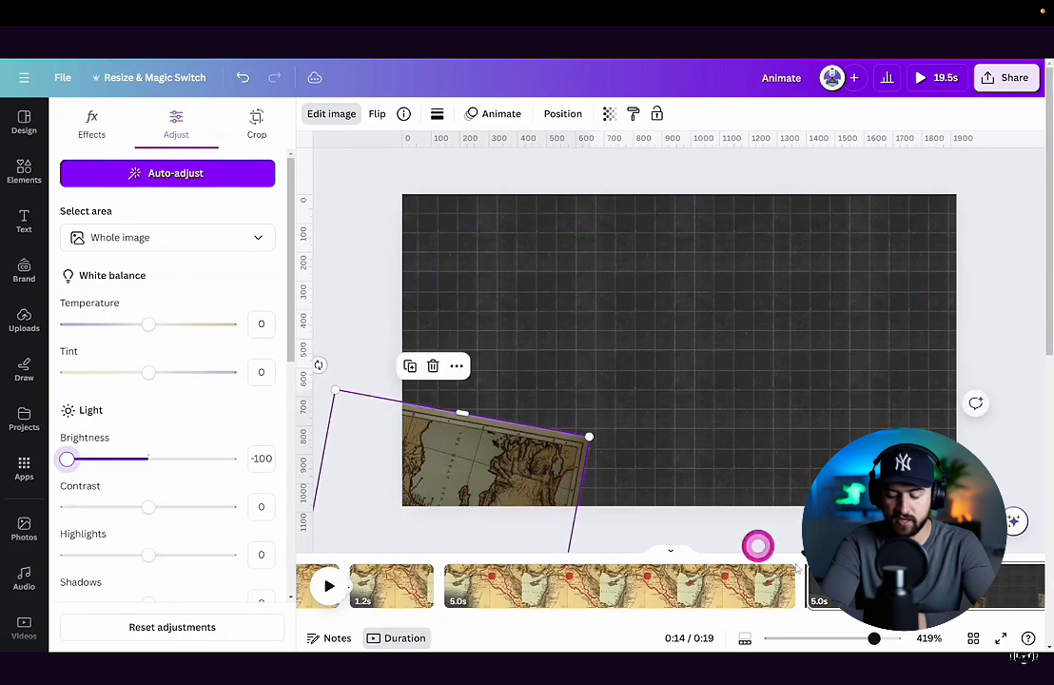
# Step: Apply a 1-second Match & Move transition between the full map page and the dark grid page, and play it back
pyautogui.click(805, 597)
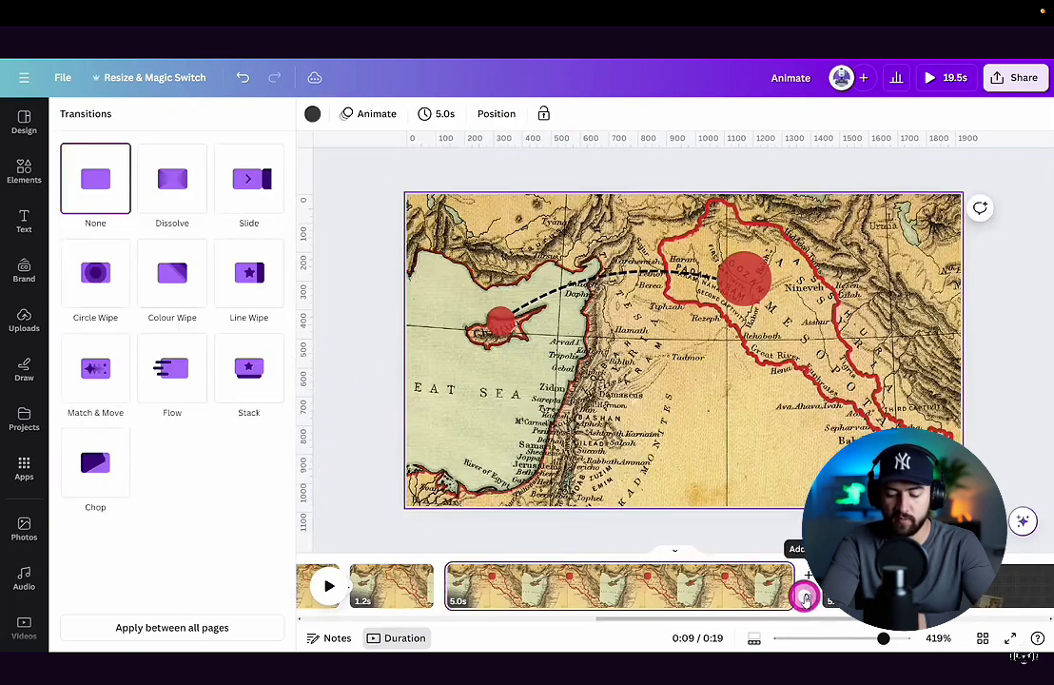
pyautogui.click(80, 374)
pyautogui.moveTo(84, 477); pyautogui.dragTo(127, 467)
pyautogui.click(714, 597)
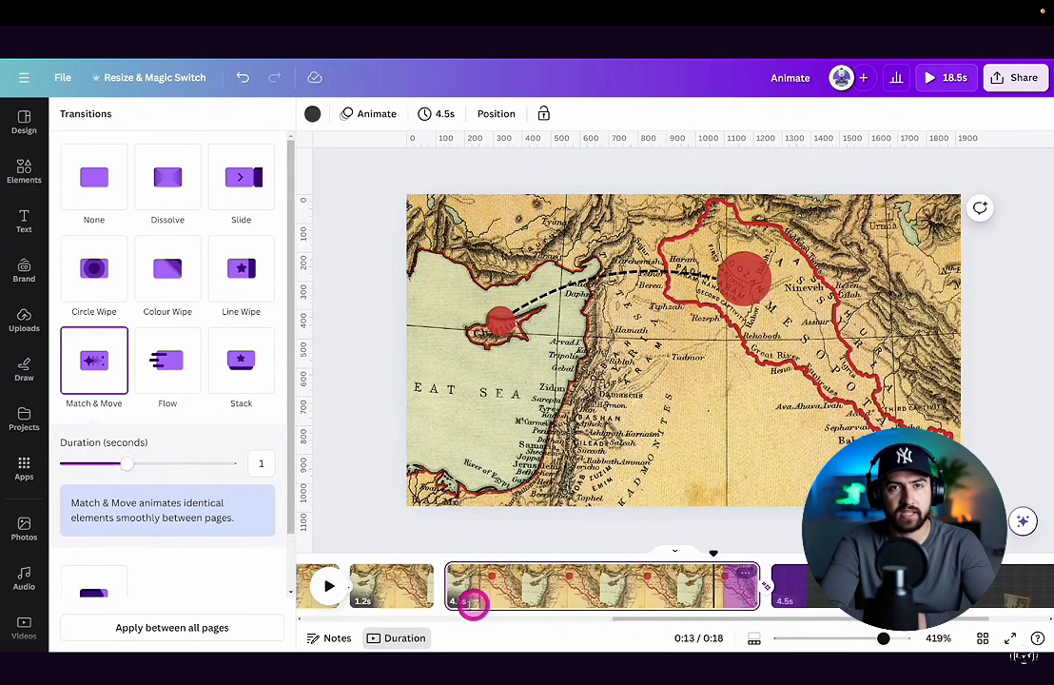
pyautogui.press('space')
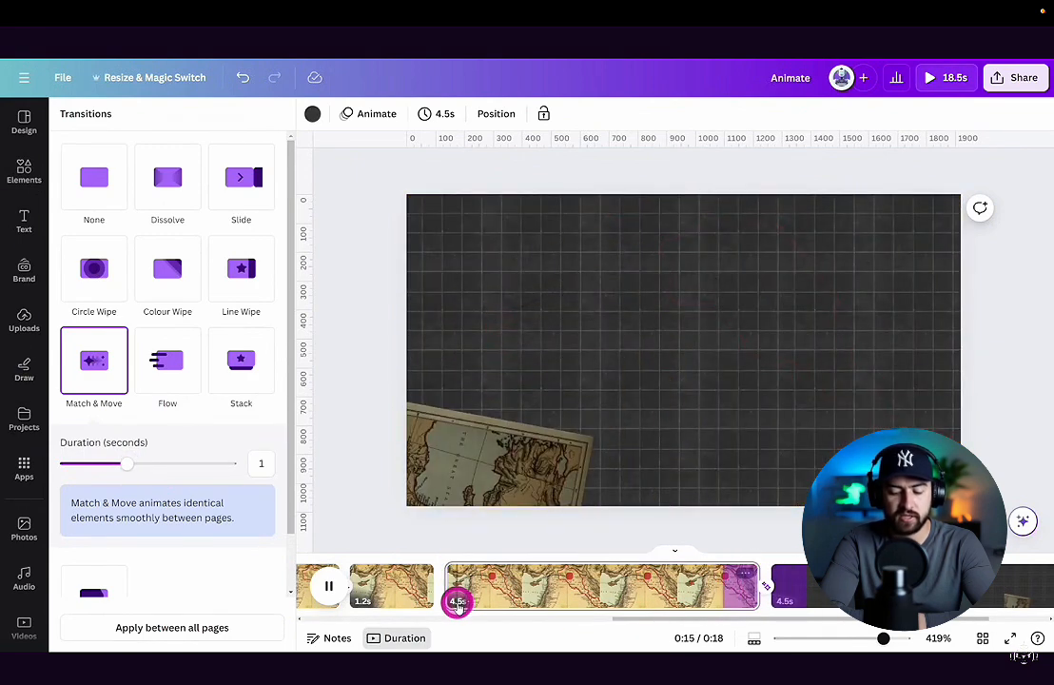
pyautogui.click(488, 594)
# Step: Trim the timings of the dashed line, Cyprus circle and red outline to end before the transition, and preview the result
pyautogui.click(735, 588)
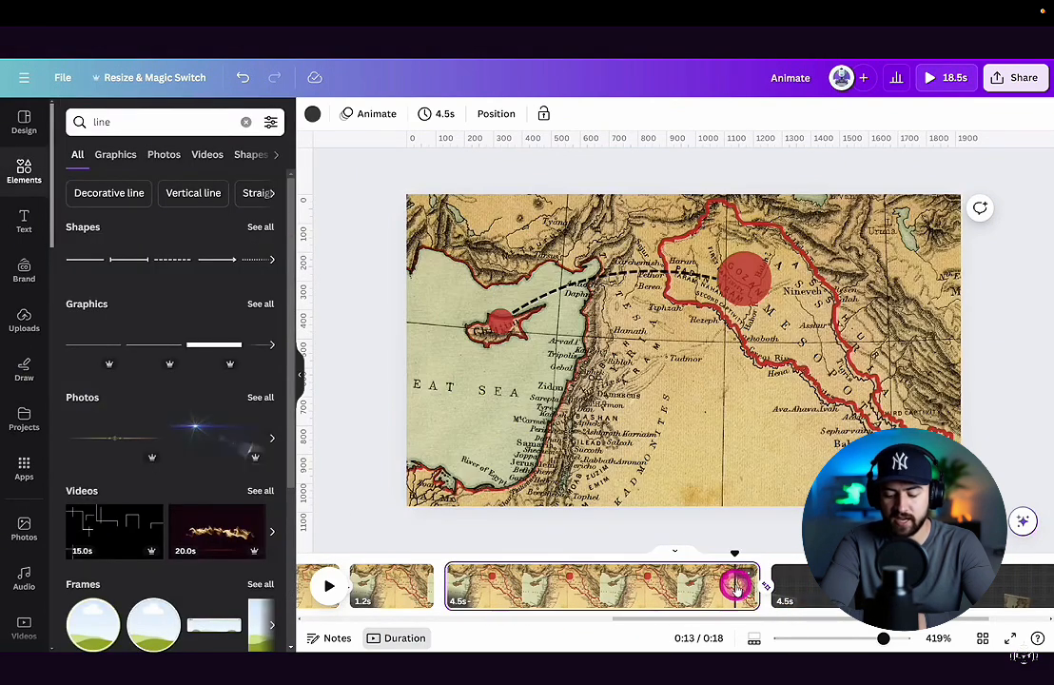
pyautogui.click(720, 589)
pyautogui.click(782, 438)
pyautogui.moveTo(799, 507); pyautogui.dragTo(724, 508)
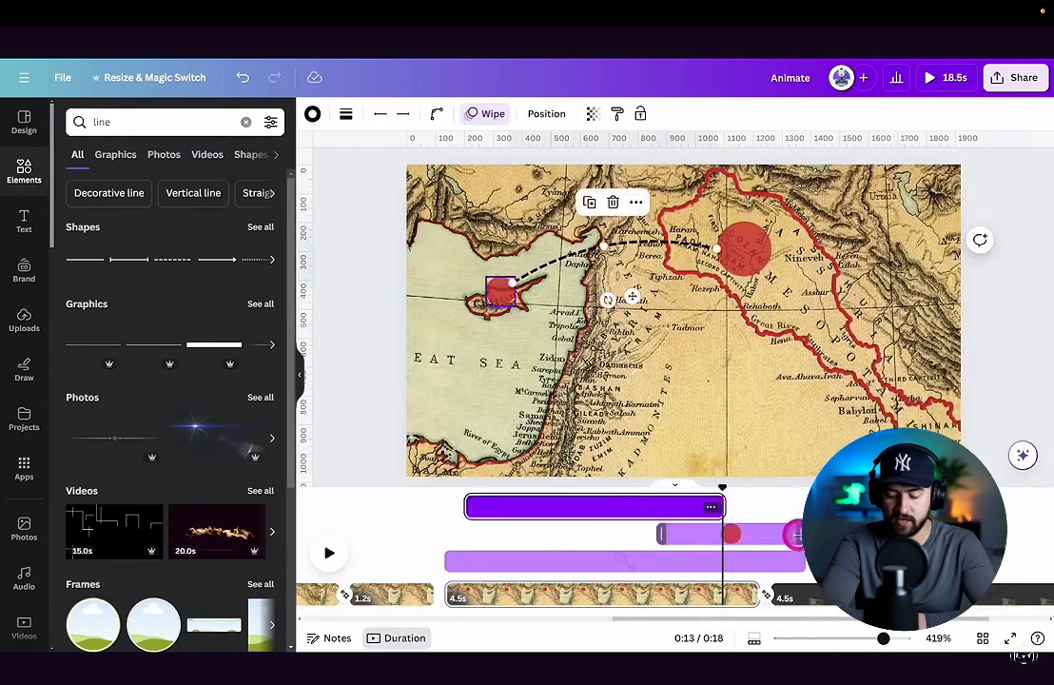
pyautogui.moveTo(799, 534); pyautogui.dragTo(724, 534)
pyautogui.moveTo(799, 560); pyautogui.dragTo(724, 560)
pyautogui.press('space')
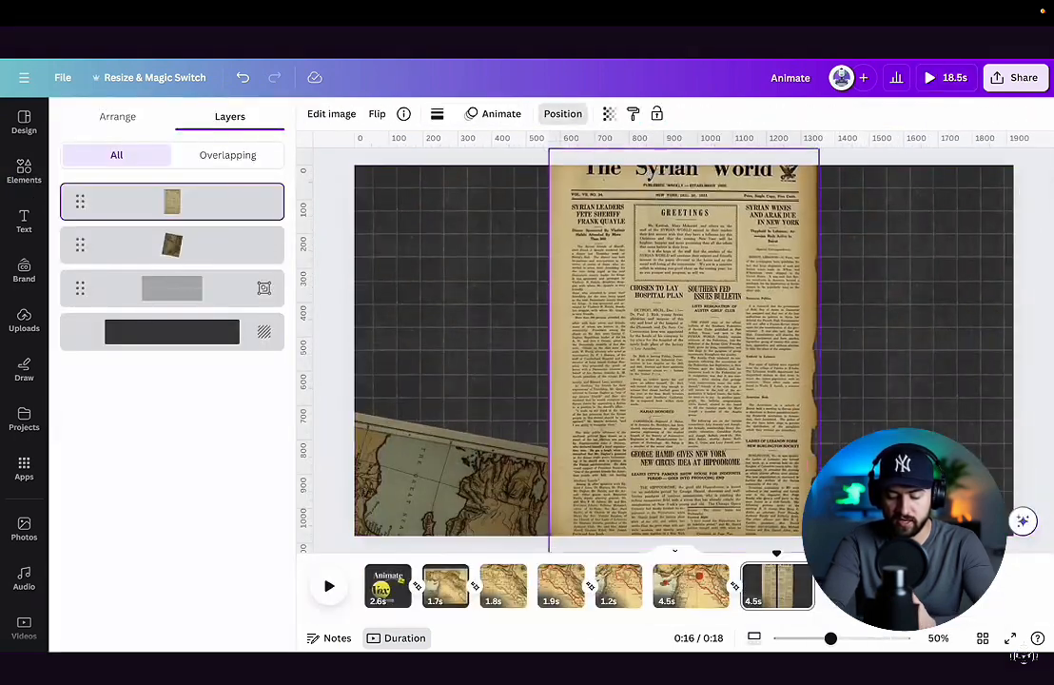
# Step: Move The Syrian World newspaper lower on the dark grid page and enlarge it slightly
pyautogui.moveTo(729, 337); pyautogui.dragTo(734, 468)
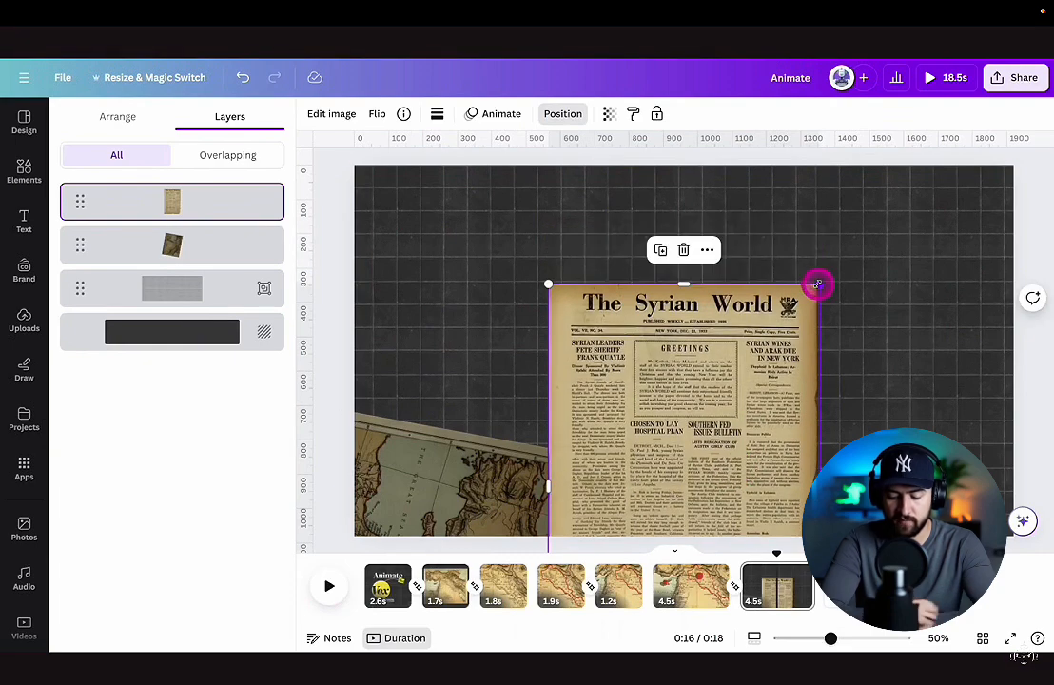
pyautogui.moveTo(817, 284); pyautogui.dragTo(836, 259)
pyautogui.moveTo(762, 315); pyautogui.dragTo(759, 332)
# Step: Copy the newspaper onto the full map page, move it down to the page's lower edge and layer it directly behind the map
pyautogui.click(691, 585)
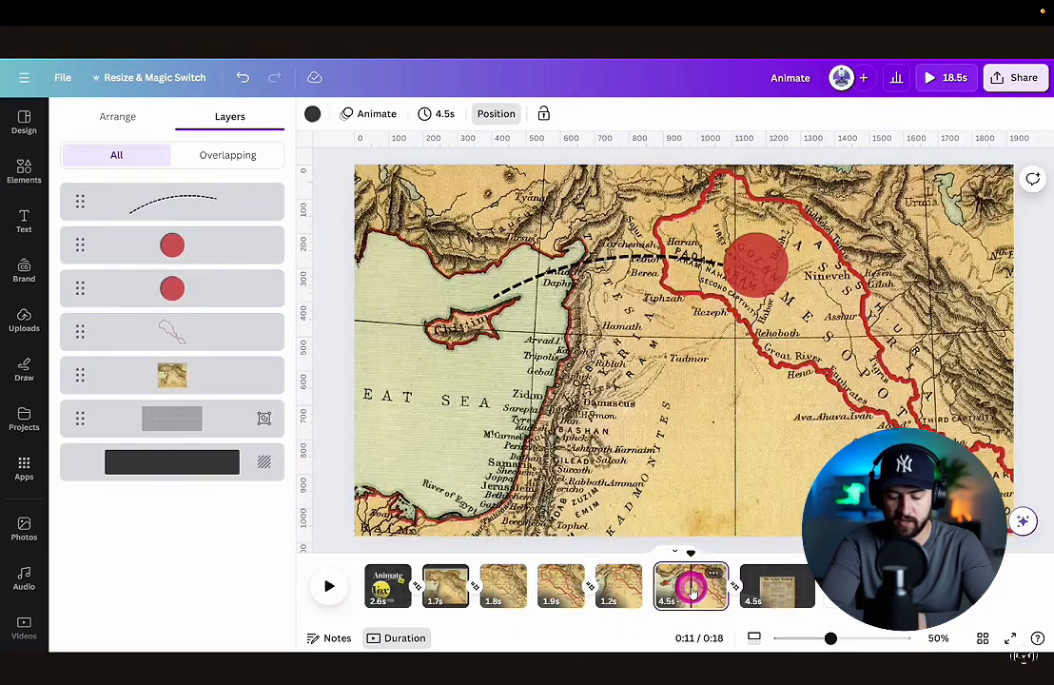
pyautogui.click(189, 195)
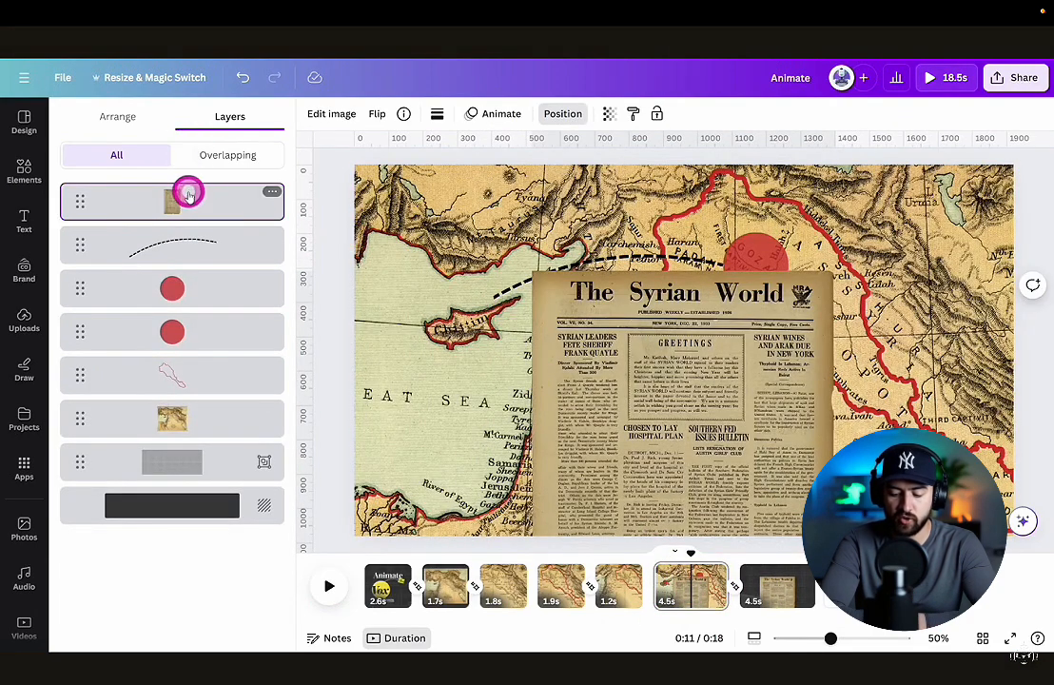
pyautogui.moveTo(655, 374); pyautogui.dragTo(684, 539)
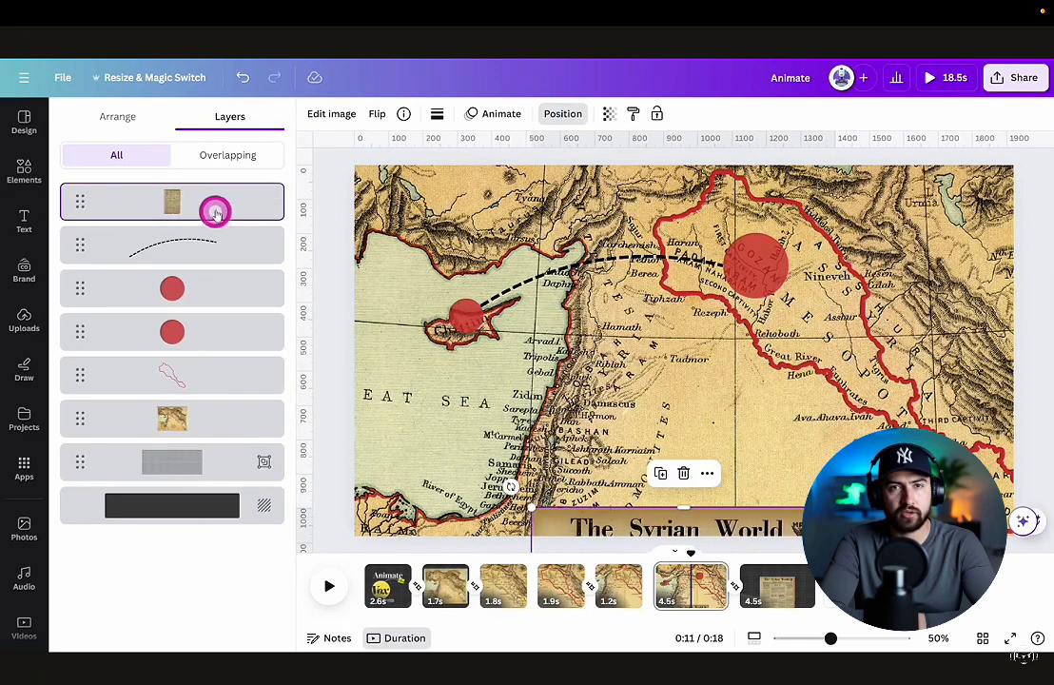
pyautogui.moveTo(216, 213); pyautogui.dragTo(219, 424)
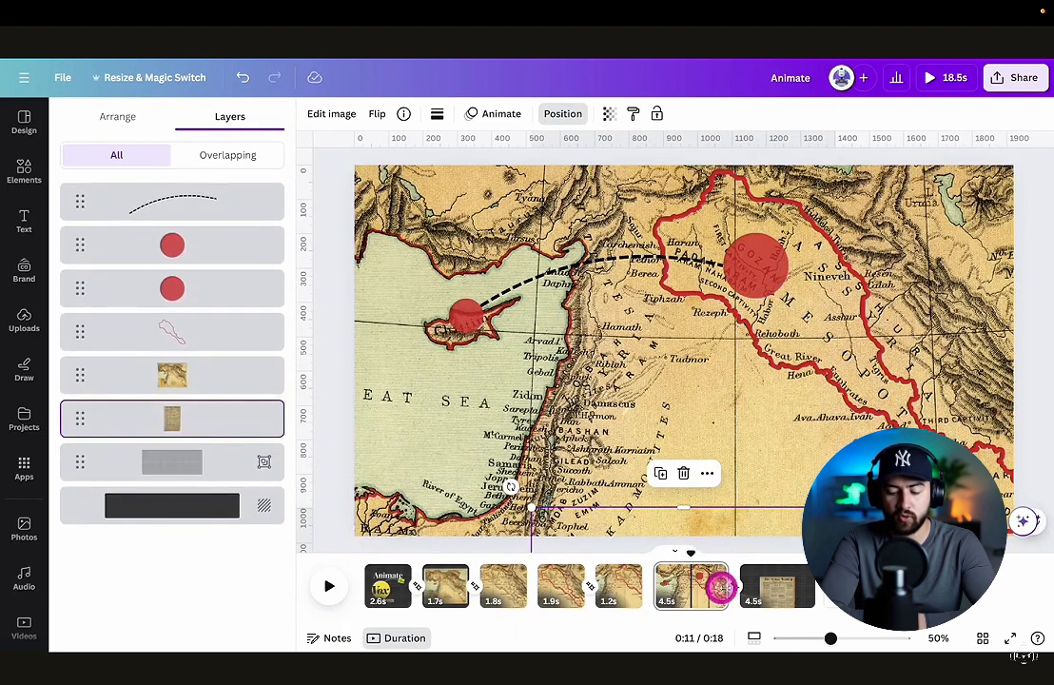
pyautogui.press('space')
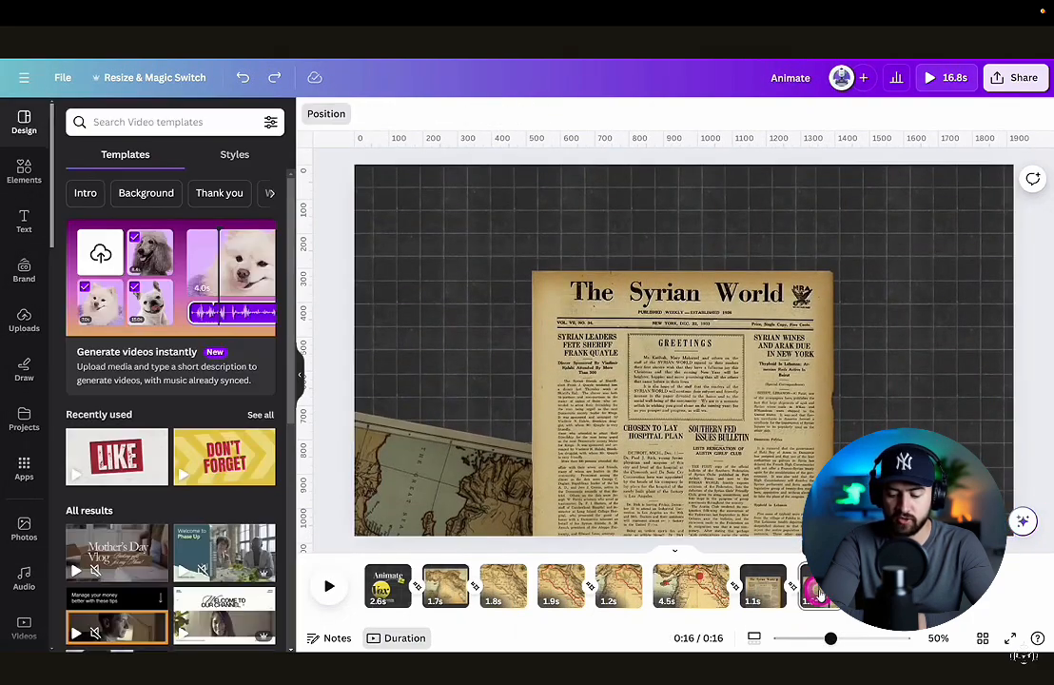
# Step: Enlarge the newspaper on the last page and play the video to check the movement
pyautogui.click(812, 590)
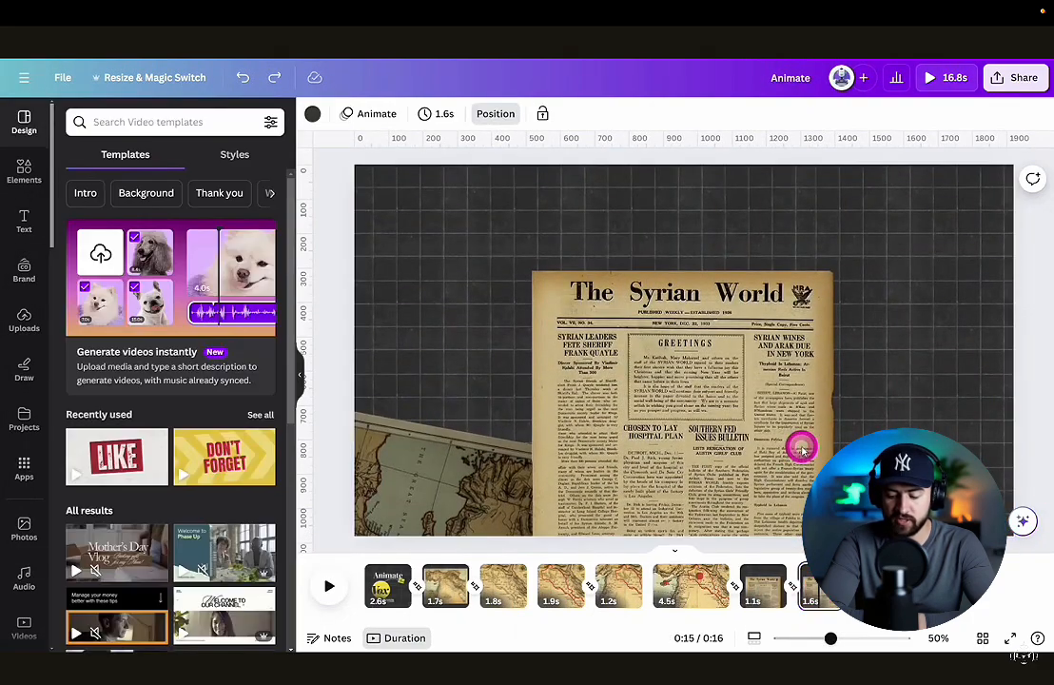
pyautogui.click(802, 447)
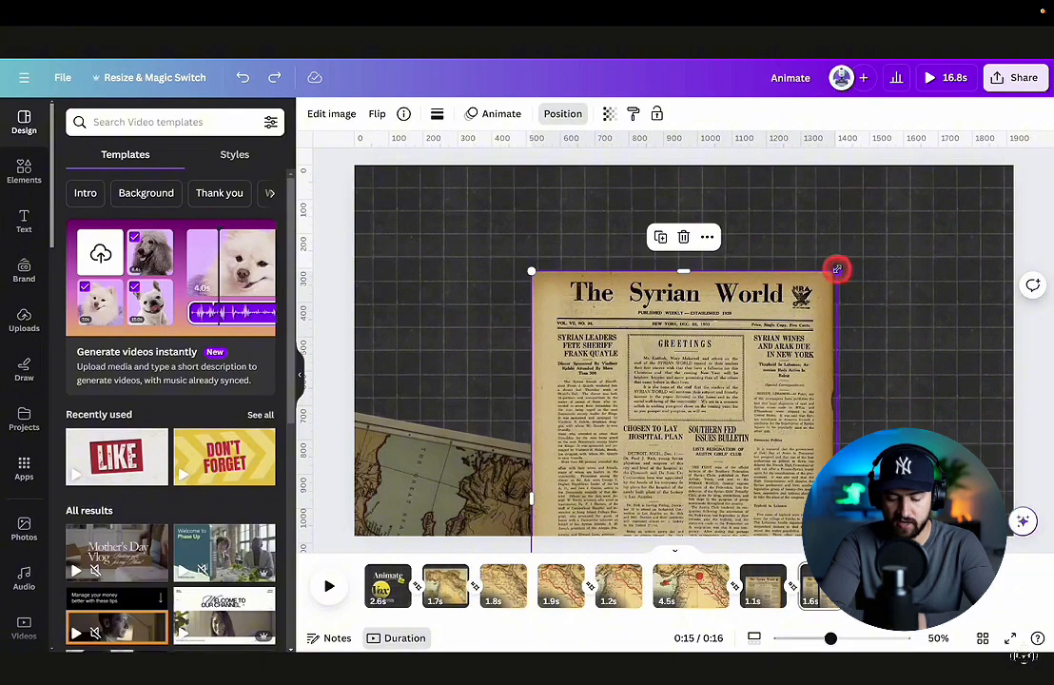
pyautogui.moveTo(837, 270); pyautogui.dragTo(891, 238)
pyautogui.press('space')
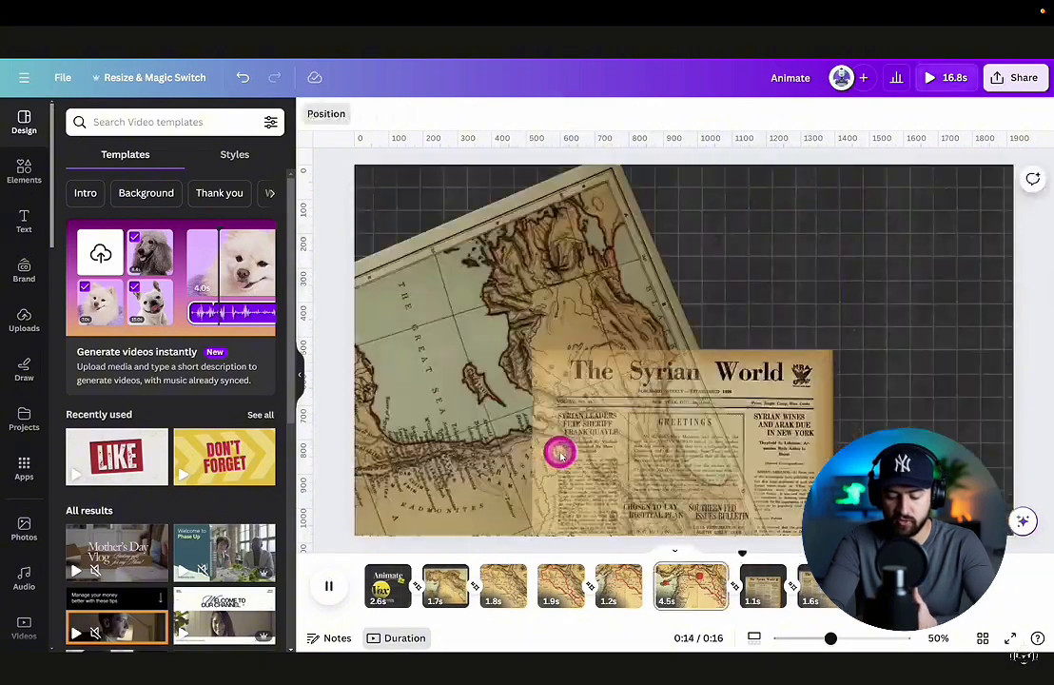
# Step: Brush over the title The Syrian World on the last page's newspaper and separate it with Magic Grab
pyautogui.click(811, 587)
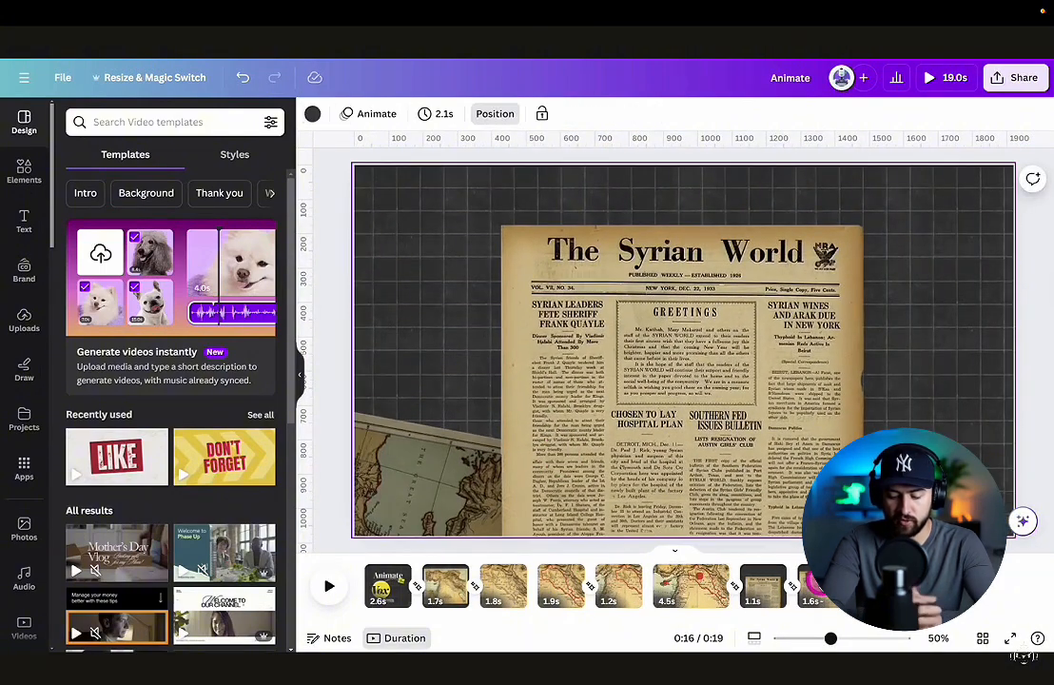
pyautogui.click(693, 252)
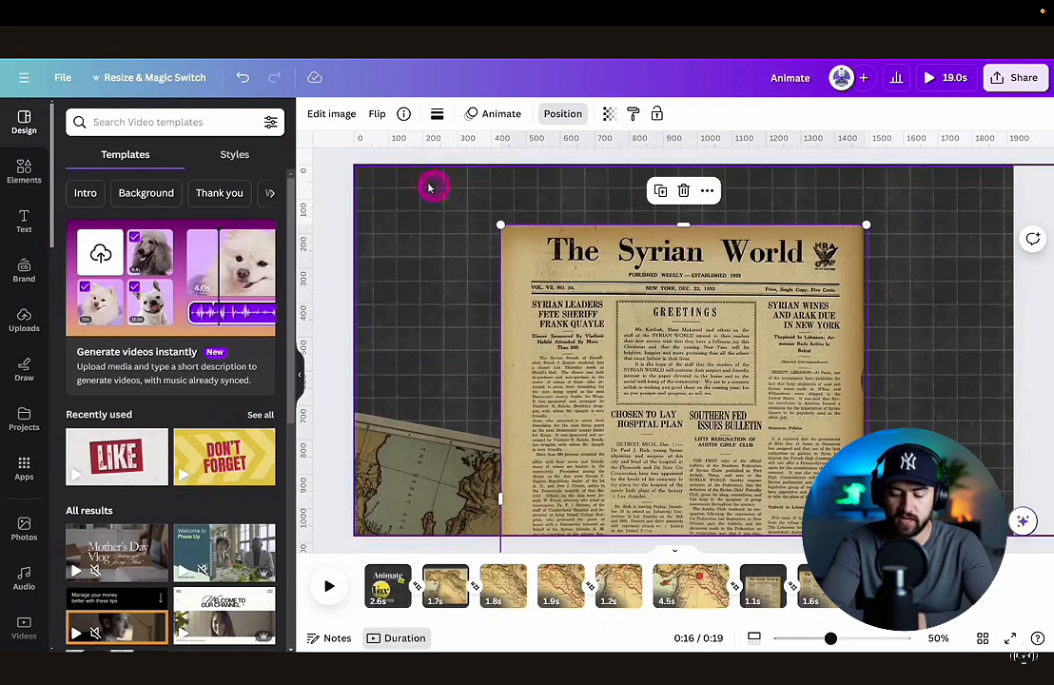
pyautogui.click(335, 114)
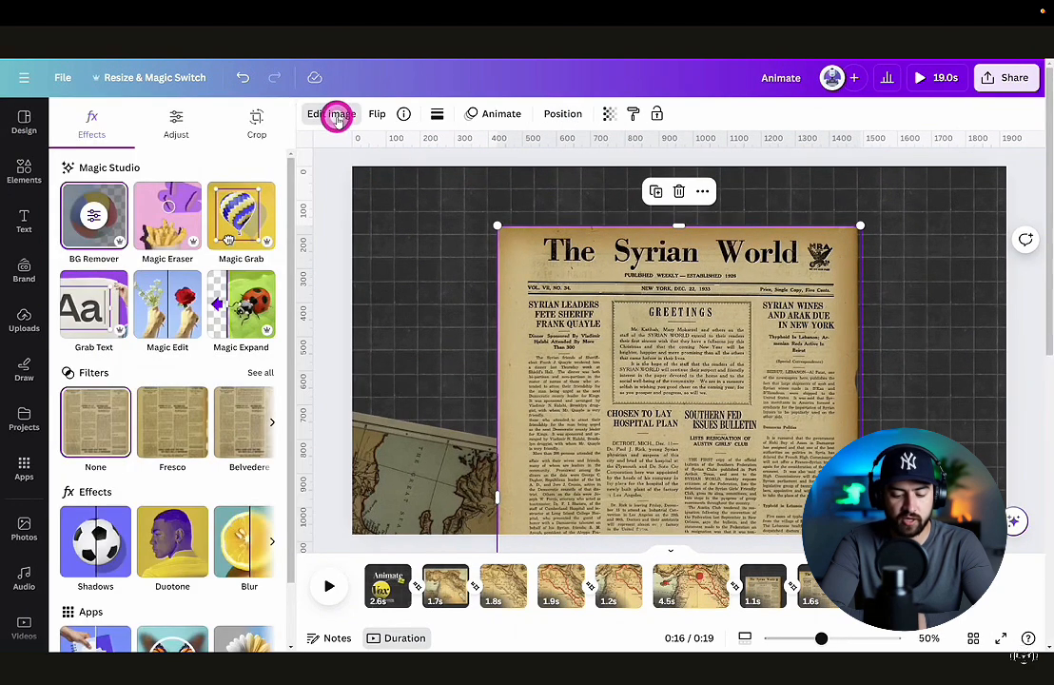
pyautogui.click(242, 213)
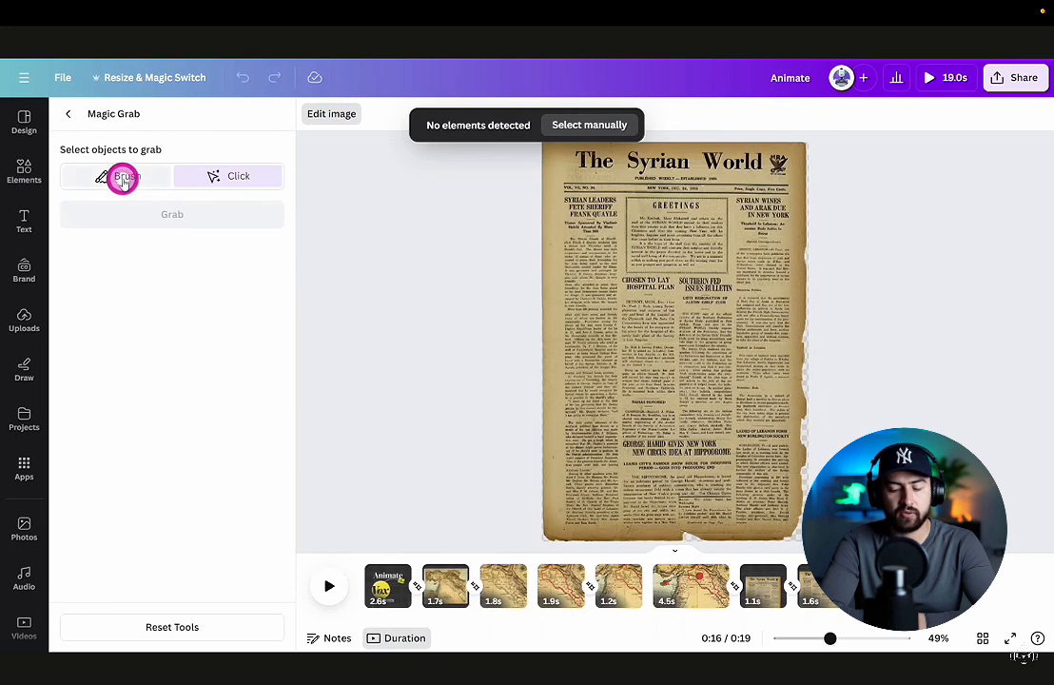
pyautogui.click(122, 181)
pyautogui.scroll(5, 546, 181)
pyautogui.moveTo(499, 155); pyautogui.dragTo(820, 162)
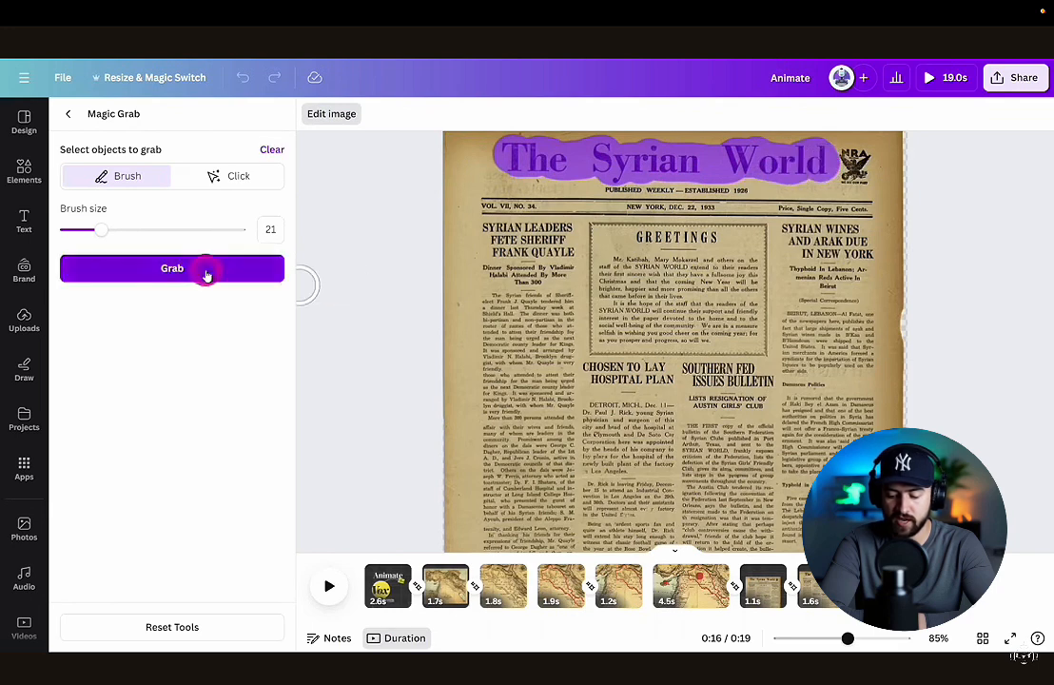
pyautogui.click(204, 271)
pyautogui.moveTo(575, 265); pyautogui.dragTo(566, 296)
pyautogui.hotkey('ctrl', 'z')
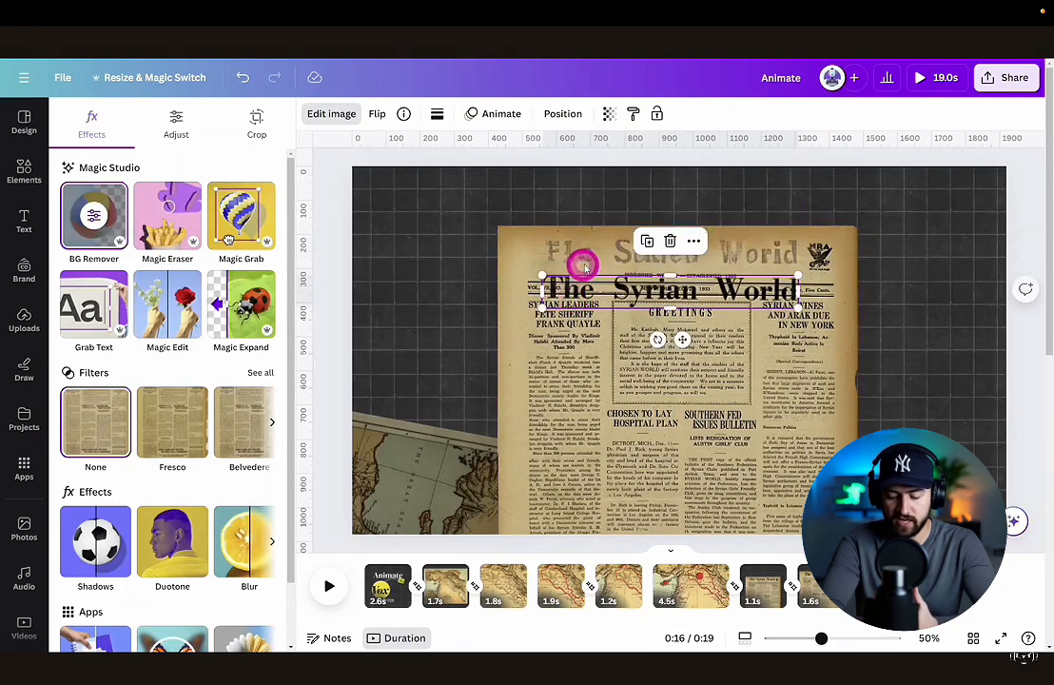
pyautogui.hotkey('ctrl', 'z')
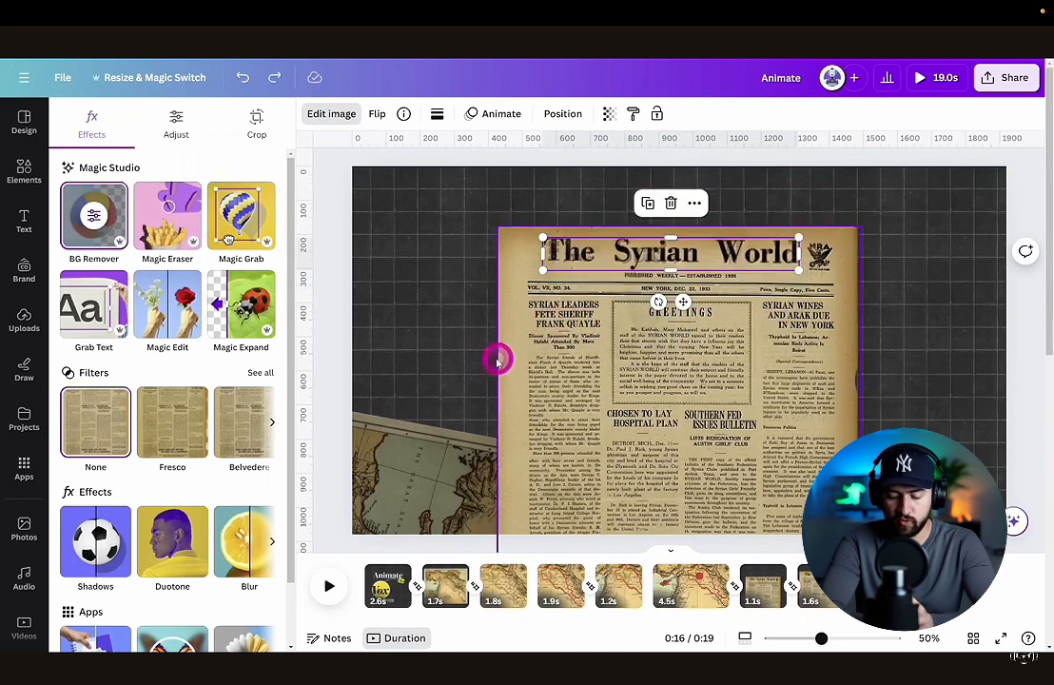
# Step: Erase the leftover title traces from the newspaper background with Magic Eraser, using a brush size of 20
pyautogui.click(557, 353)
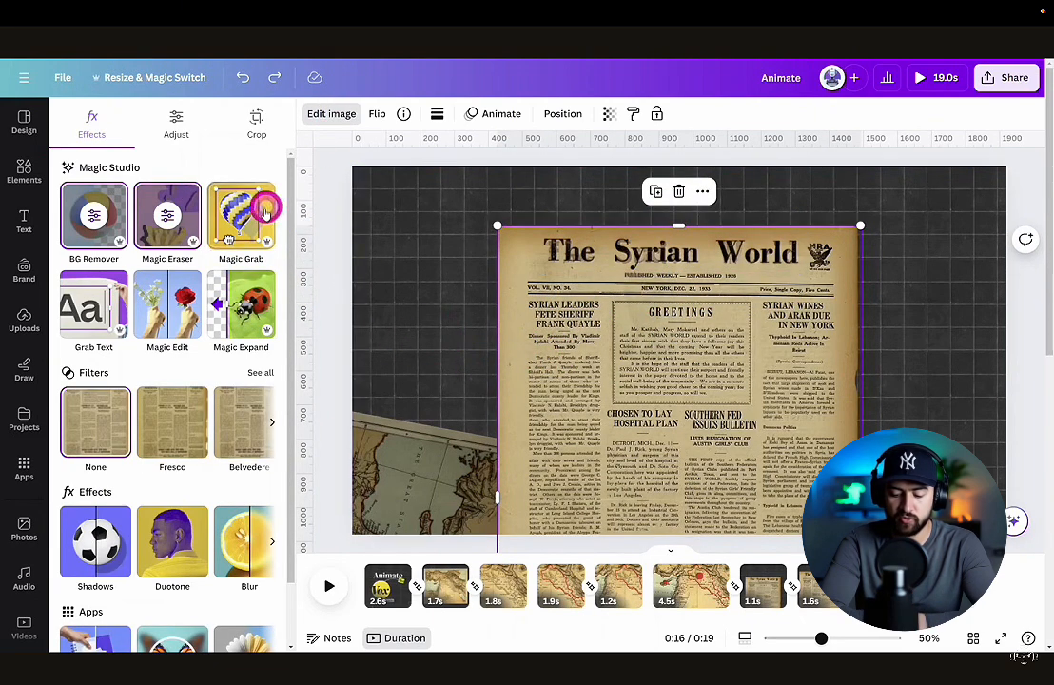
pyautogui.click(165, 238)
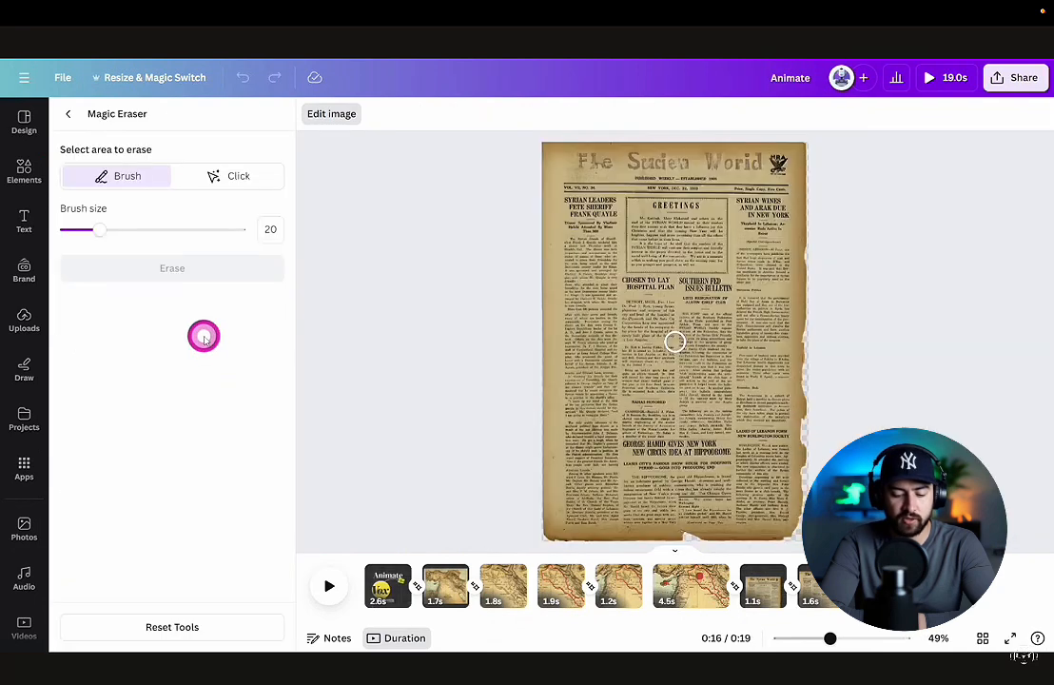
pyautogui.moveTo(557, 161); pyautogui.dragTo(665, 159)
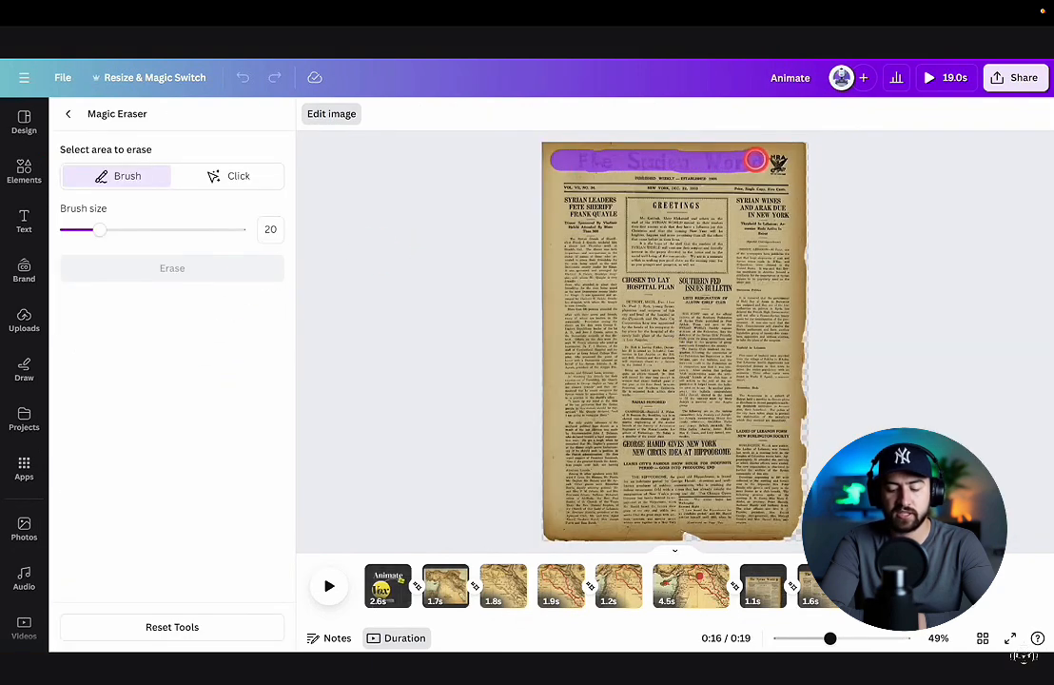
pyautogui.moveTo(755, 160); pyautogui.dragTo(781, 160)
pyautogui.click(185, 270)
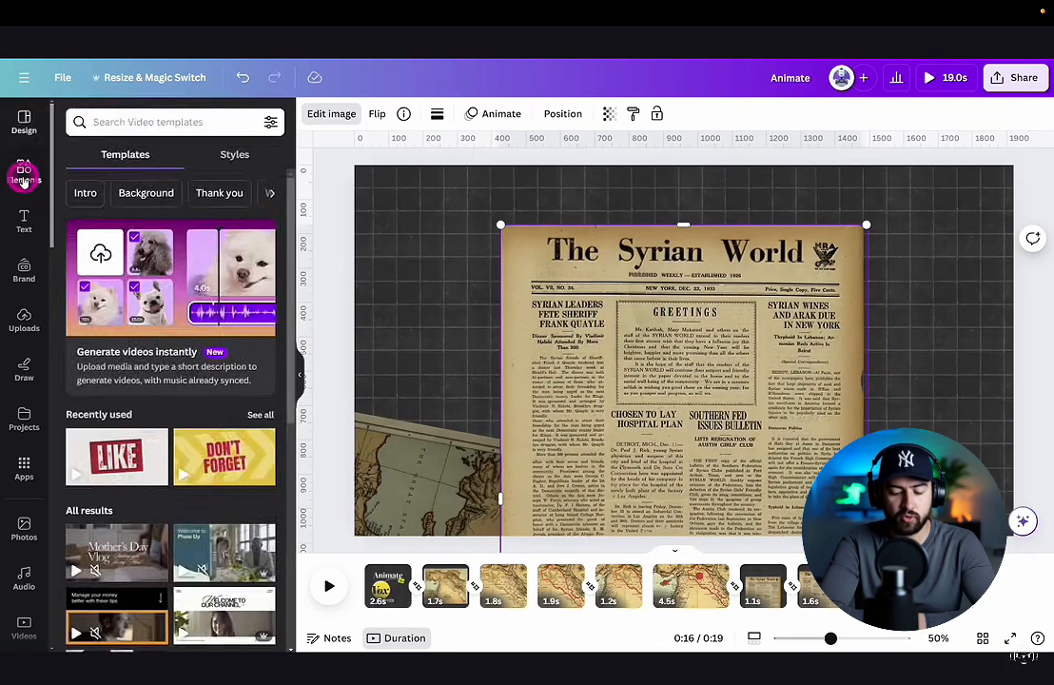
# Step: Add a square shape to the last newspaper page
pyautogui.click(23, 170)
pyautogui.scroll(-5, 171, 428)
pyautogui.click(84, 412)
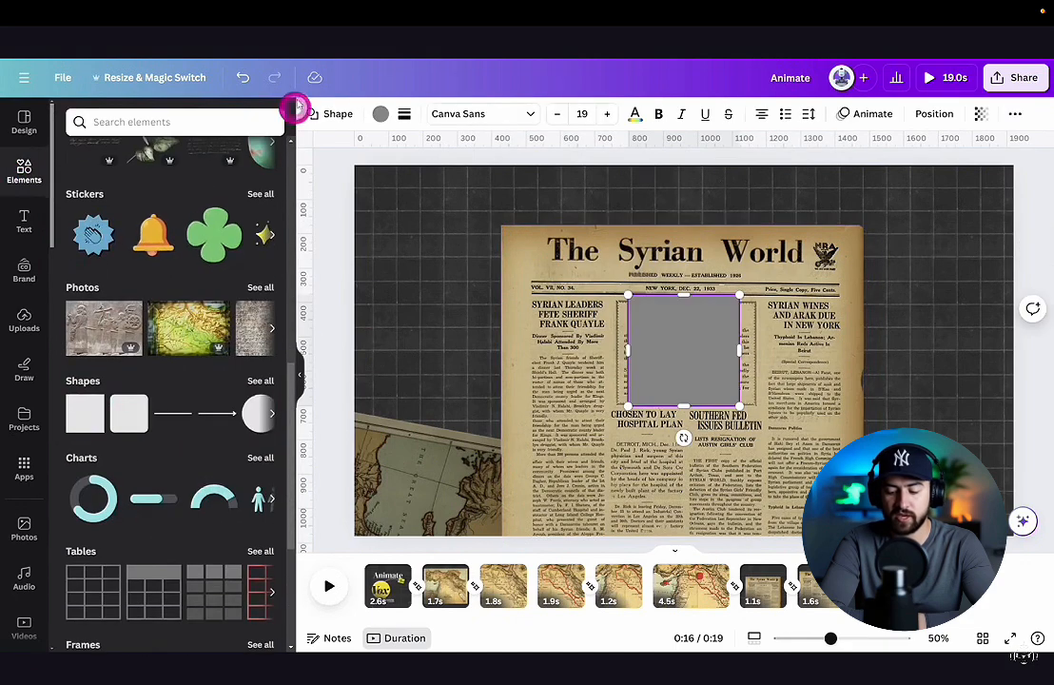
# Step: Colour the square yellow and stretch it into a bar covering the newspaper's title area
pyautogui.click(380, 113)
pyautogui.click(75, 238)
pyautogui.moveTo(678, 407); pyautogui.dragTo(870, 187)
pyautogui.scroll(5, 706, 316)
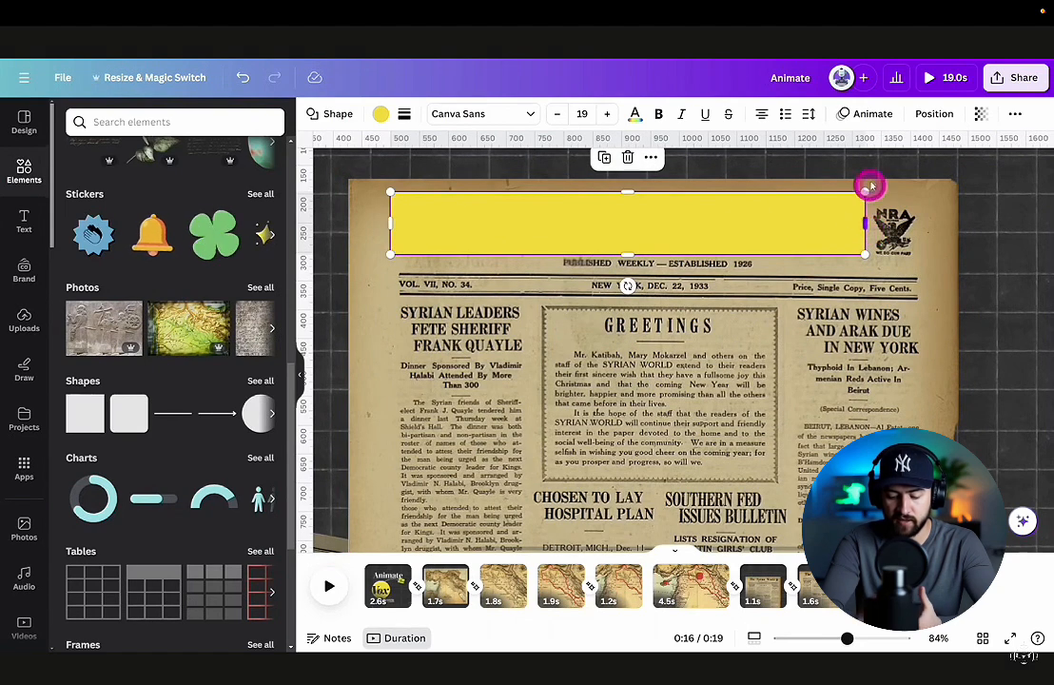
# Step: Apply a Wipe animation on enter to the yellow bar and adjust its speed
pyautogui.click(873, 114)
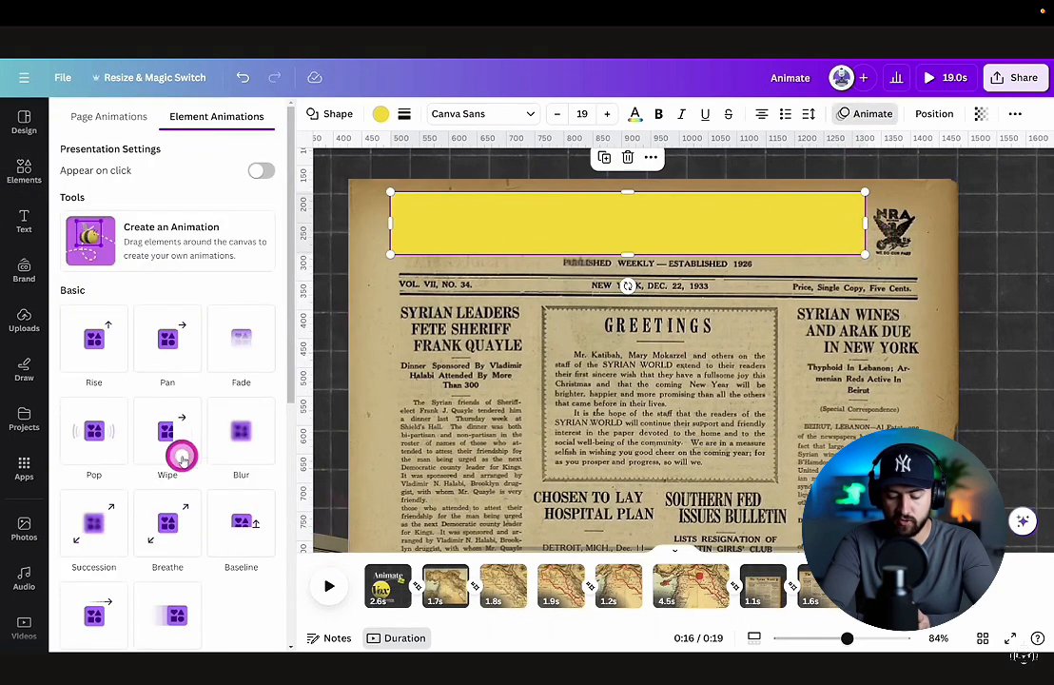
pyautogui.click(182, 458)
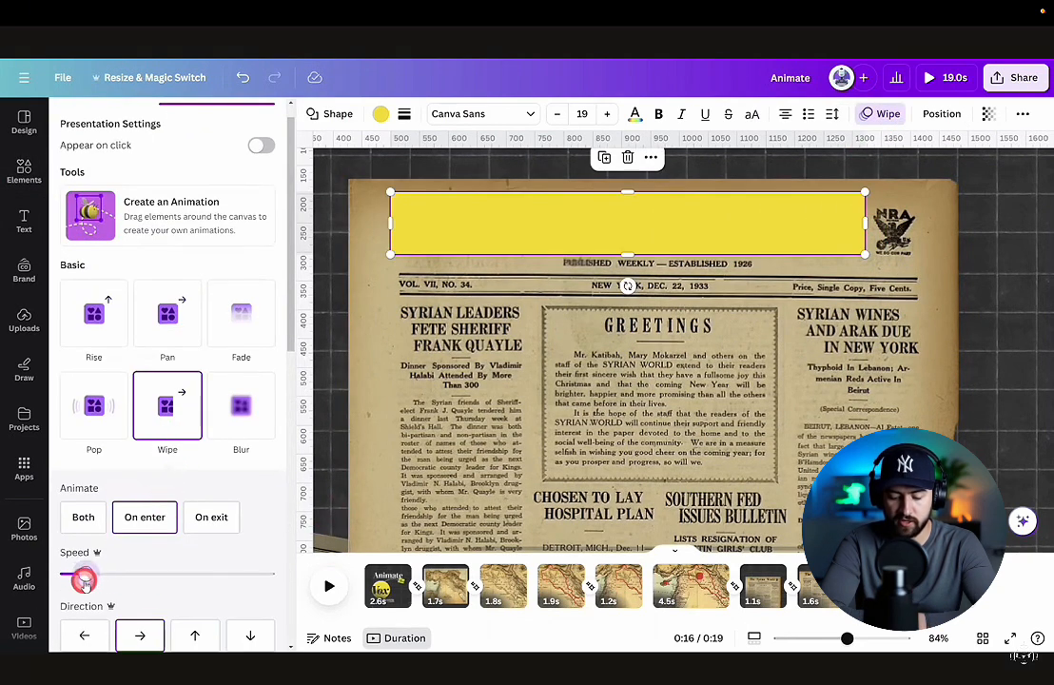
pyautogui.moveTo(84, 580); pyautogui.dragTo(81, 582)
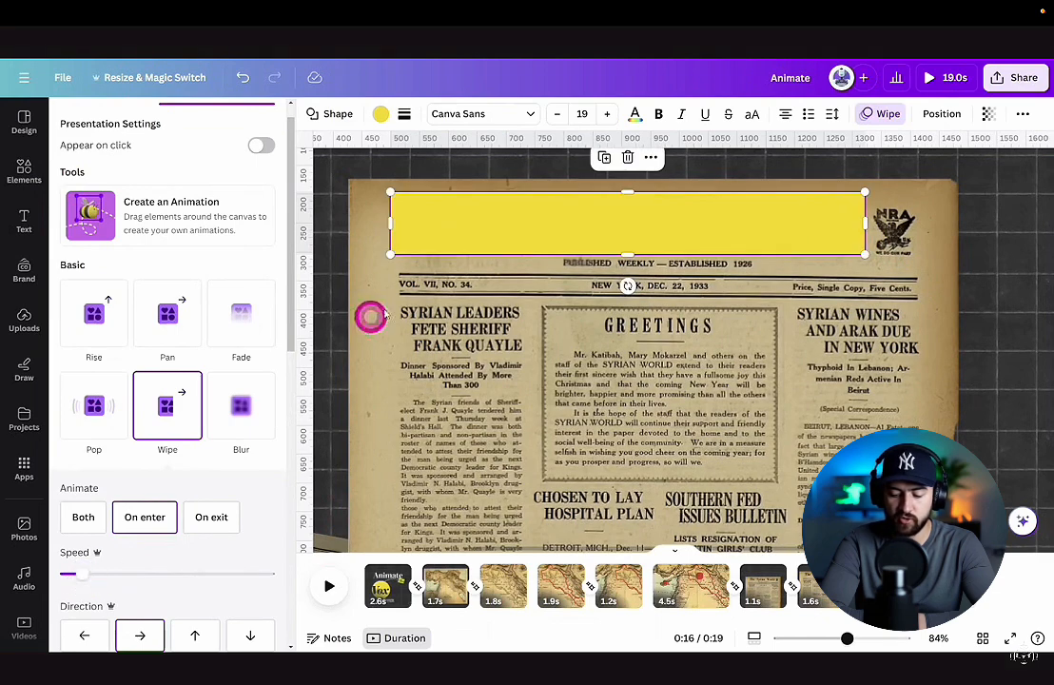
# Step: Move the yellow bar's layer behind the title The Syrian World
pyautogui.click(942, 114)
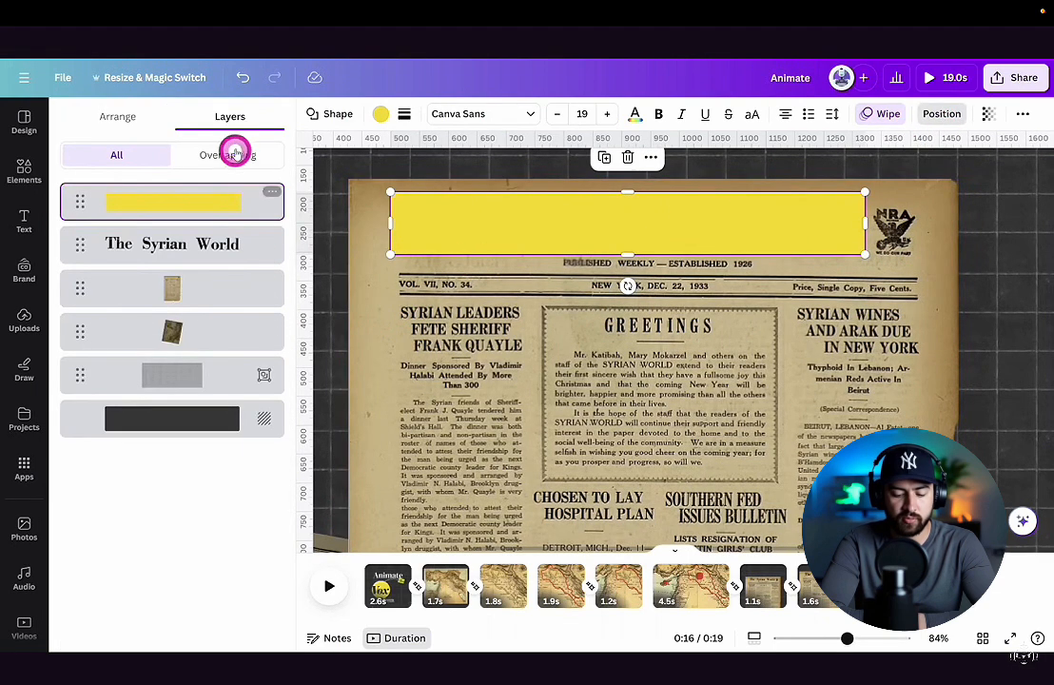
pyautogui.moveTo(197, 207); pyautogui.dragTo(203, 268)
pyautogui.press('Escape')
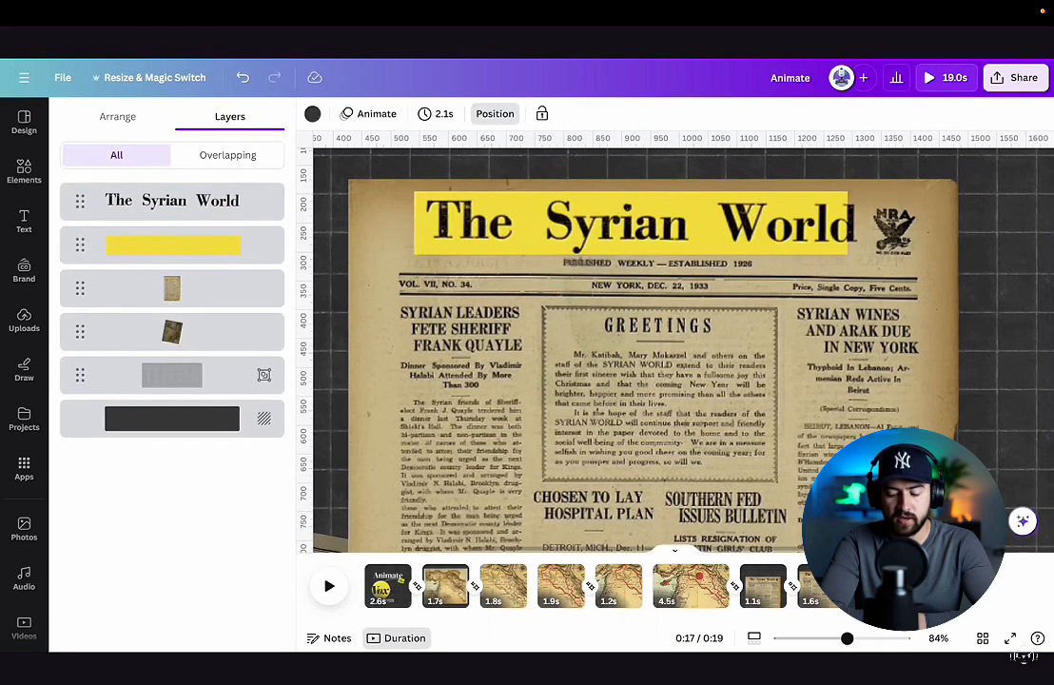
# Step: Group the title The Syrian World, the yellow bar and the newspaper
pyautogui.click(216, 213)
pyautogui.keyDown('shift'); pyautogui.click(221, 244); pyautogui.keyUp('shift')
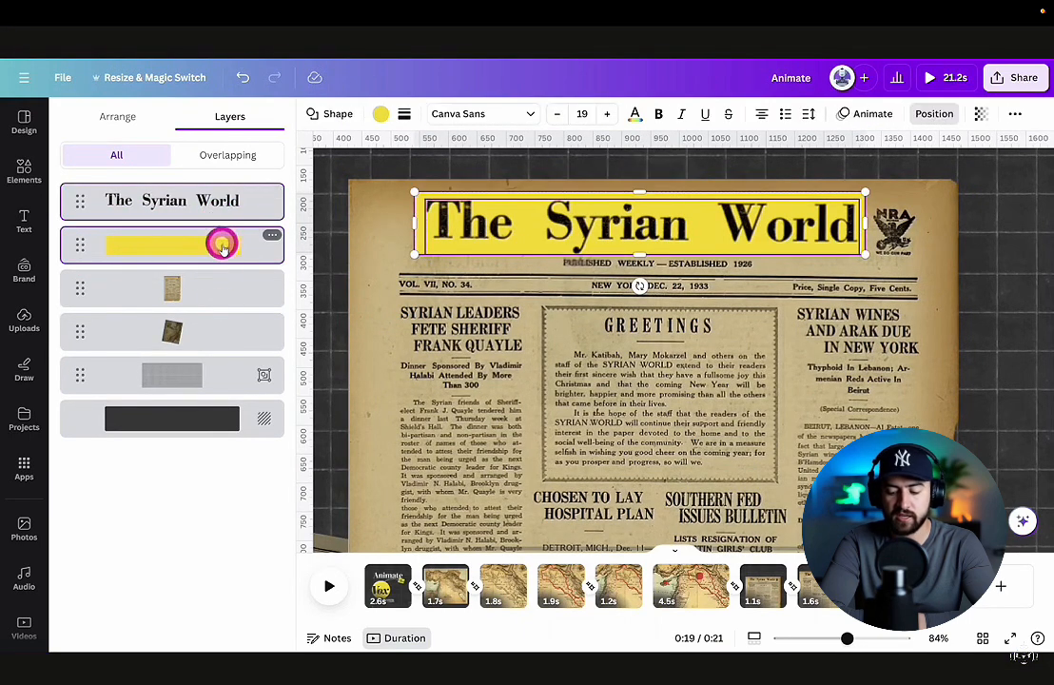
pyautogui.keyDown('shift'); pyautogui.click(218, 287); pyautogui.keyUp('shift')
pyautogui.rightClick(220, 290)
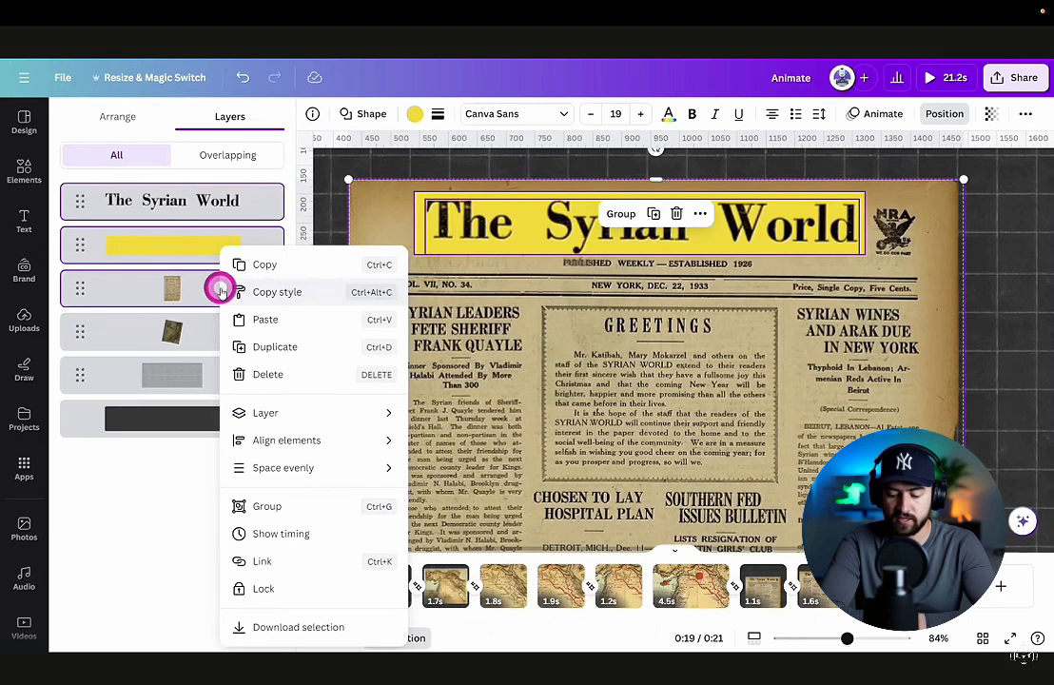
pyautogui.click(276, 506)
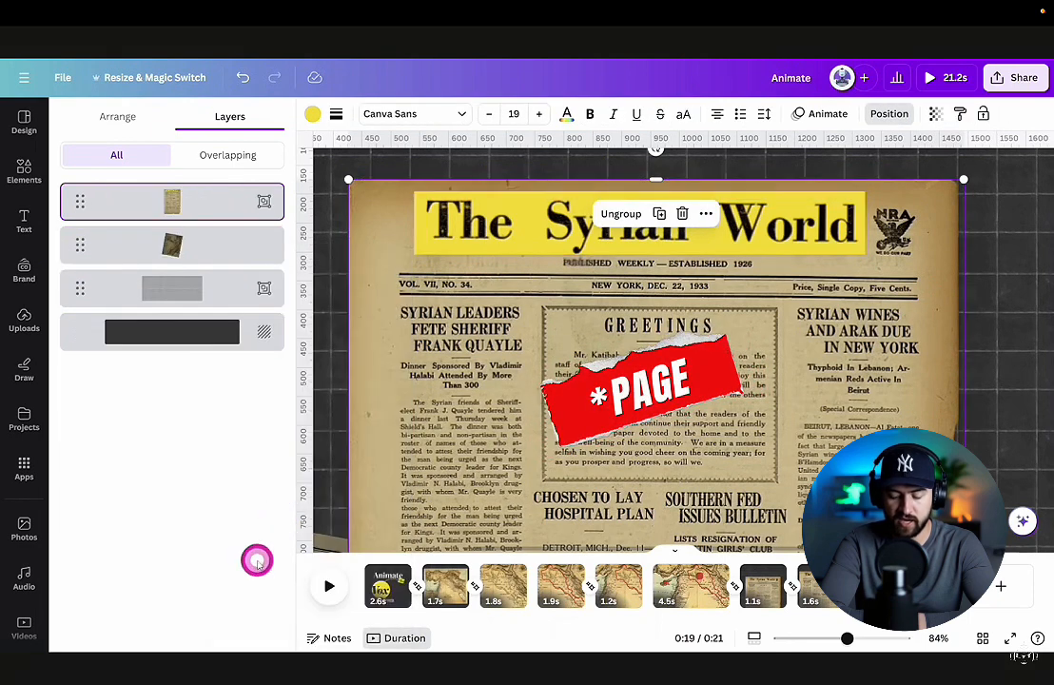
pyautogui.press('Escape')
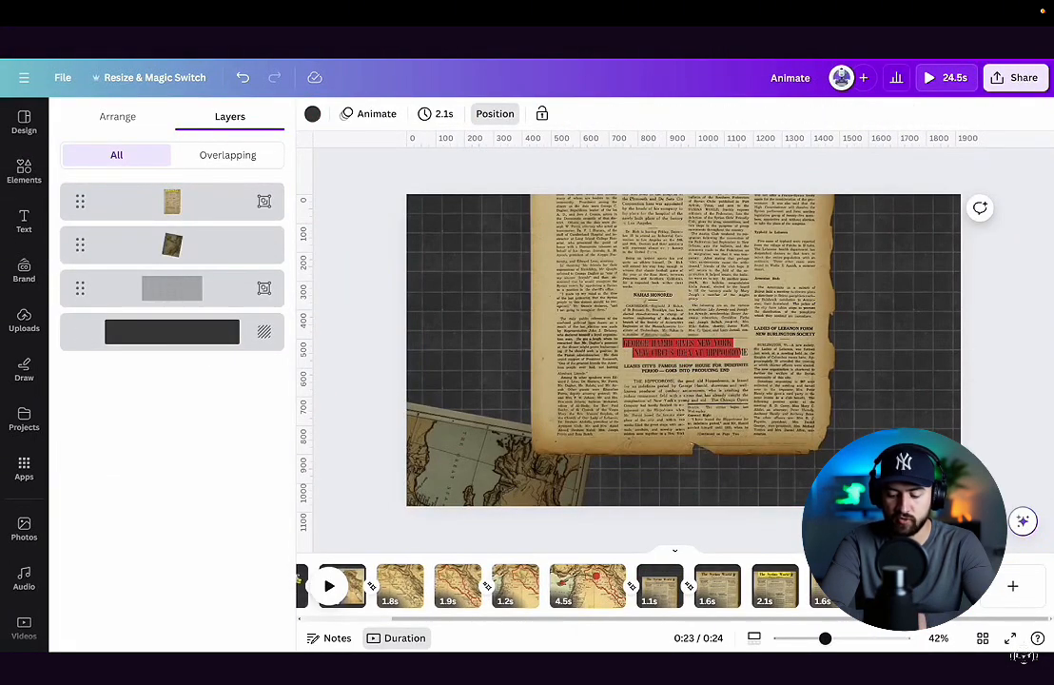
# Step: Duplicate the last newspaper page, then rotate the newspaper group and move it into the lower-right corner of the copy
pyautogui.press('super+d')
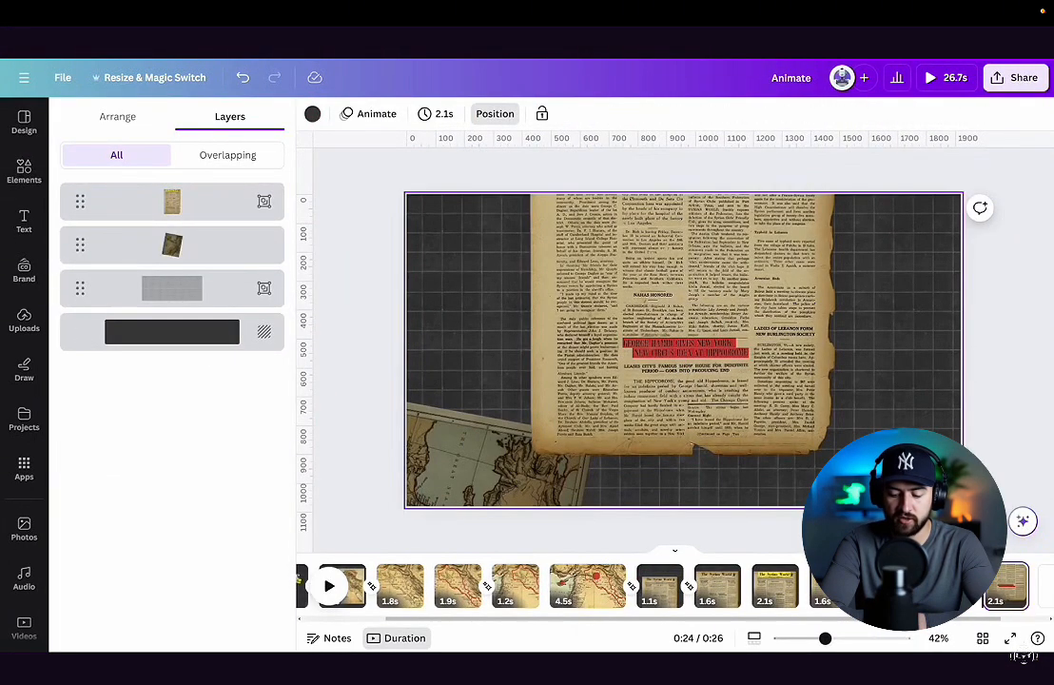
pyautogui.scroll(-3, 748, 382)
pyautogui.click(748, 379)
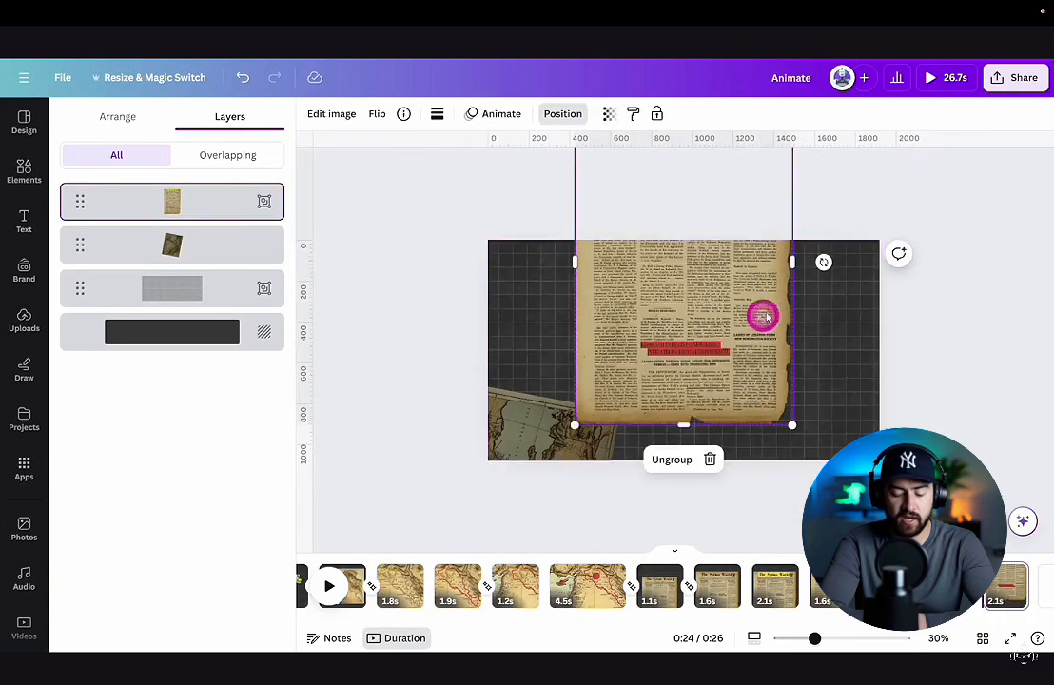
pyautogui.moveTo(824, 262); pyautogui.dragTo(847, 205)
pyautogui.moveTo(680, 329); pyautogui.dragTo(859, 428)
# Step: Darken the newspaper in the corner by setting its brightness to -100
pyautogui.click(342, 116)
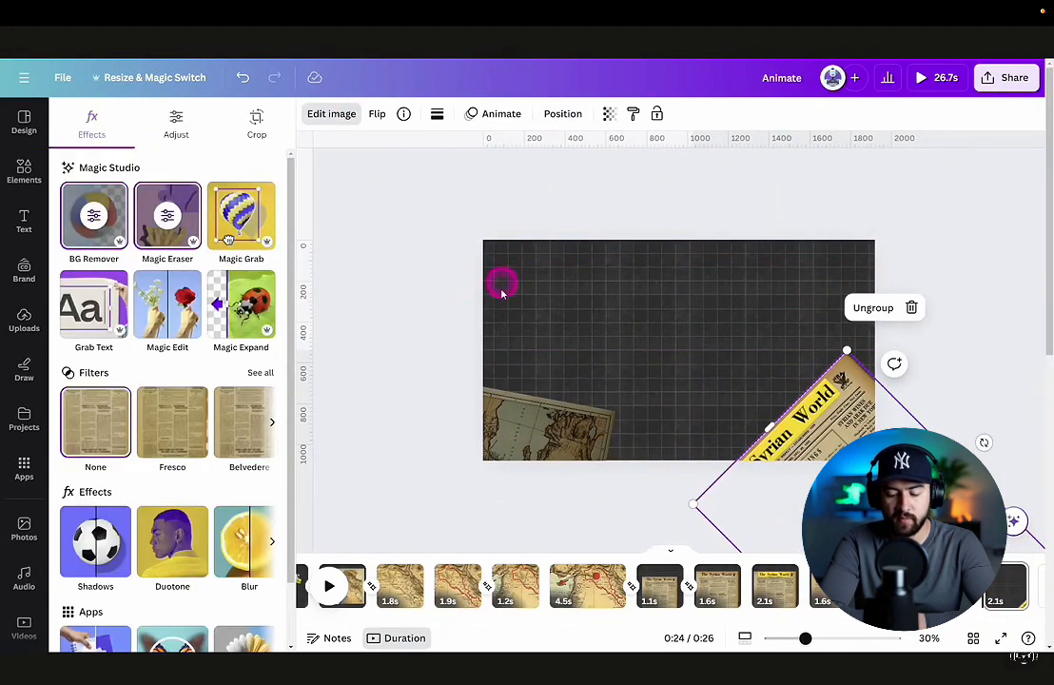
pyautogui.click(176, 123)
pyautogui.moveTo(147, 459); pyautogui.dragTo(19, 455)
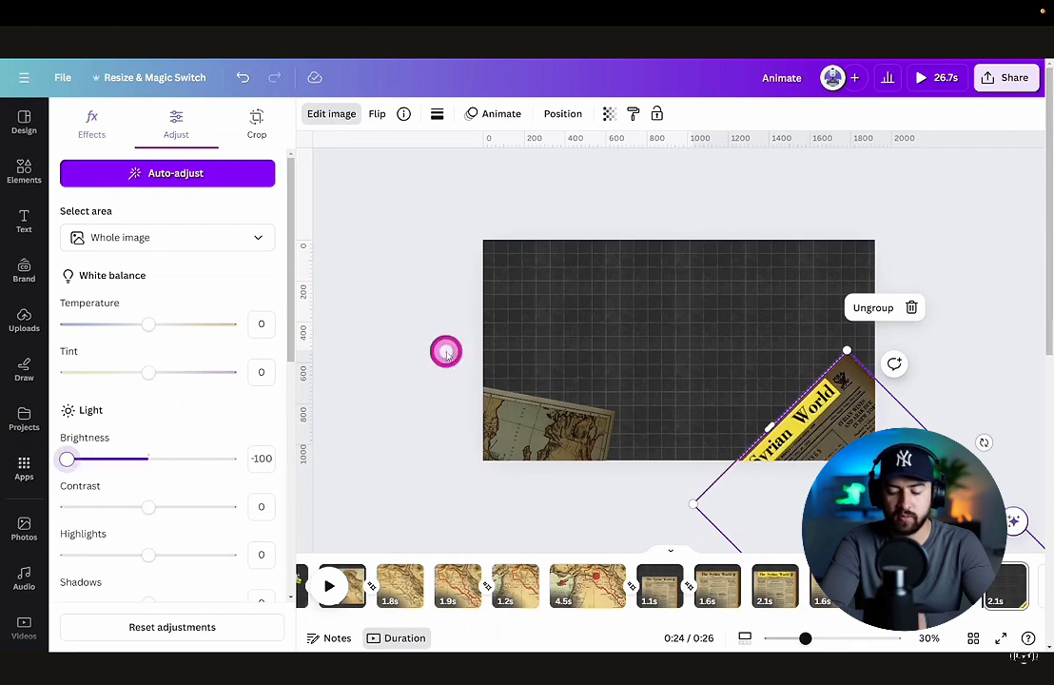
# Step: Lower the opacity of the yellow bar behind the title on the corner newspaper
pyautogui.click(835, 395)
pyautogui.click(807, 392)
pyautogui.scroll(5, 810, 392)
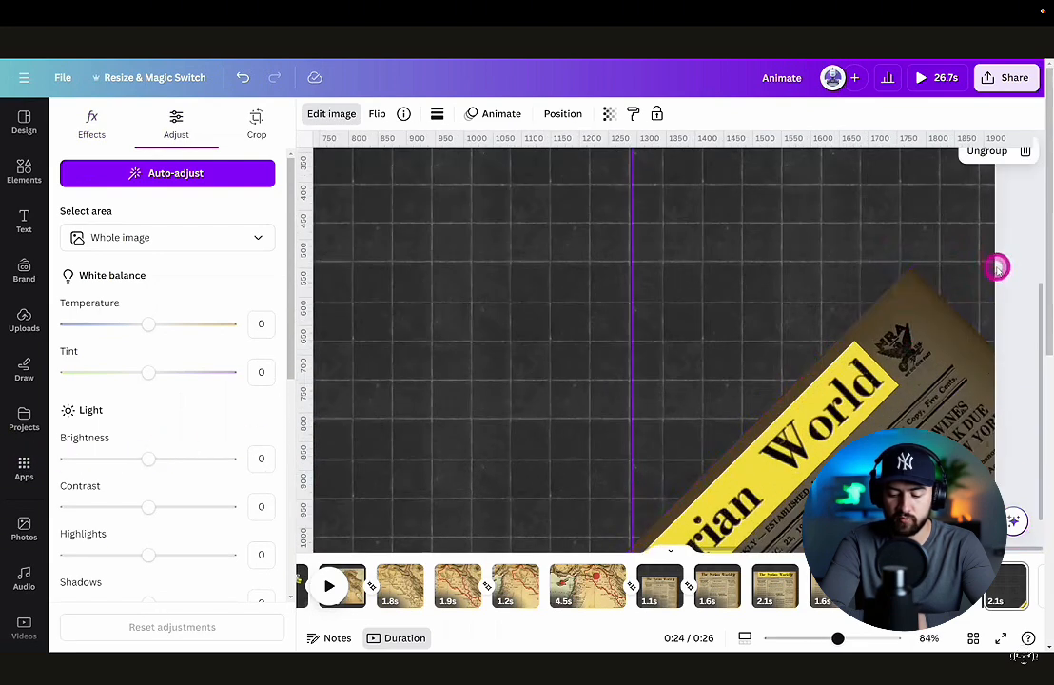
pyautogui.click(997, 269)
pyautogui.click(851, 340)
pyautogui.click(987, 113)
pyautogui.moveTo(941, 176); pyautogui.dragTo(875, 178)
pyautogui.click(800, 285)
pyautogui.scroll(-5, 800, 285)
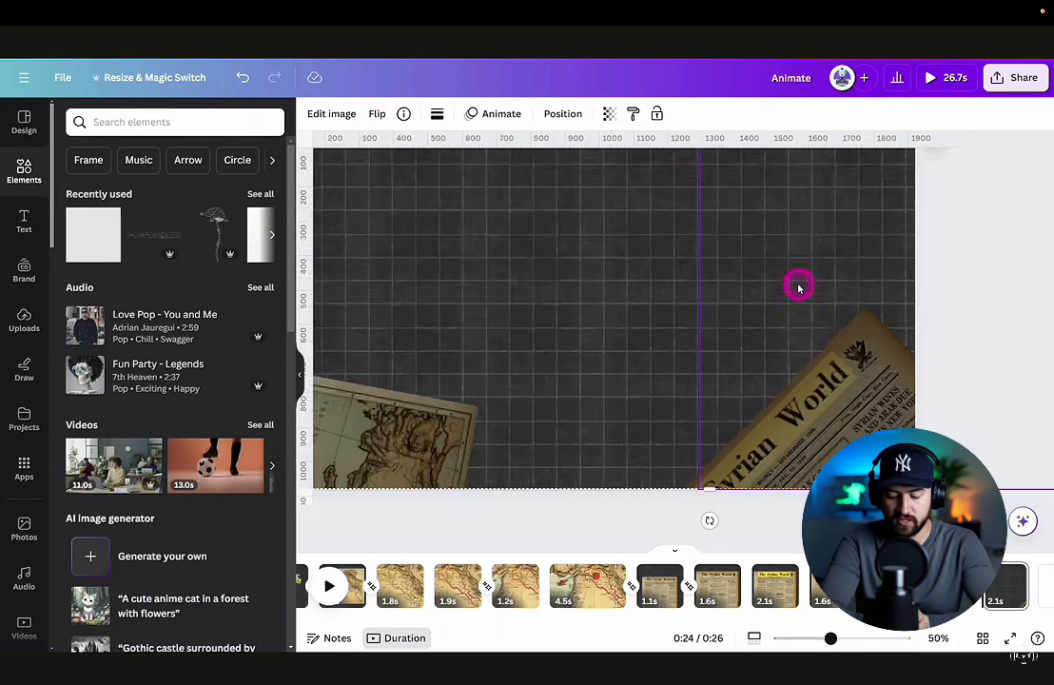
# Step: Search the photos for OLD TREASURE MAP and add the blank parchment sheet with torn edges to the page
pyautogui.click(386, 404)
pyautogui.click(24, 532)
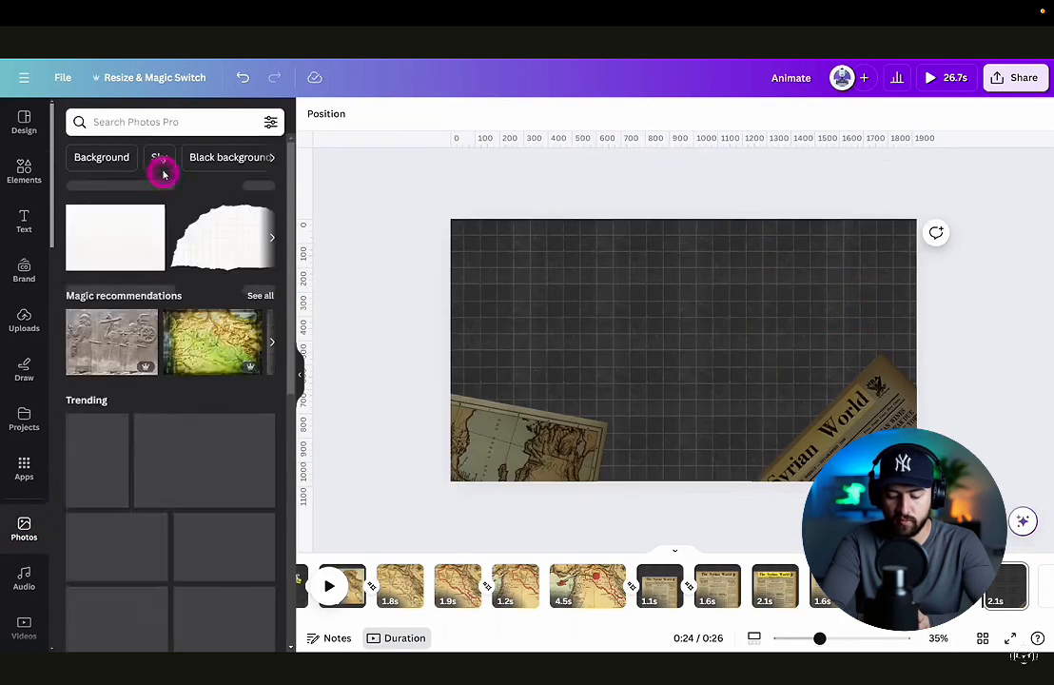
pyautogui.click(157, 122)
pyautogui.write('OLD TREASURE M')
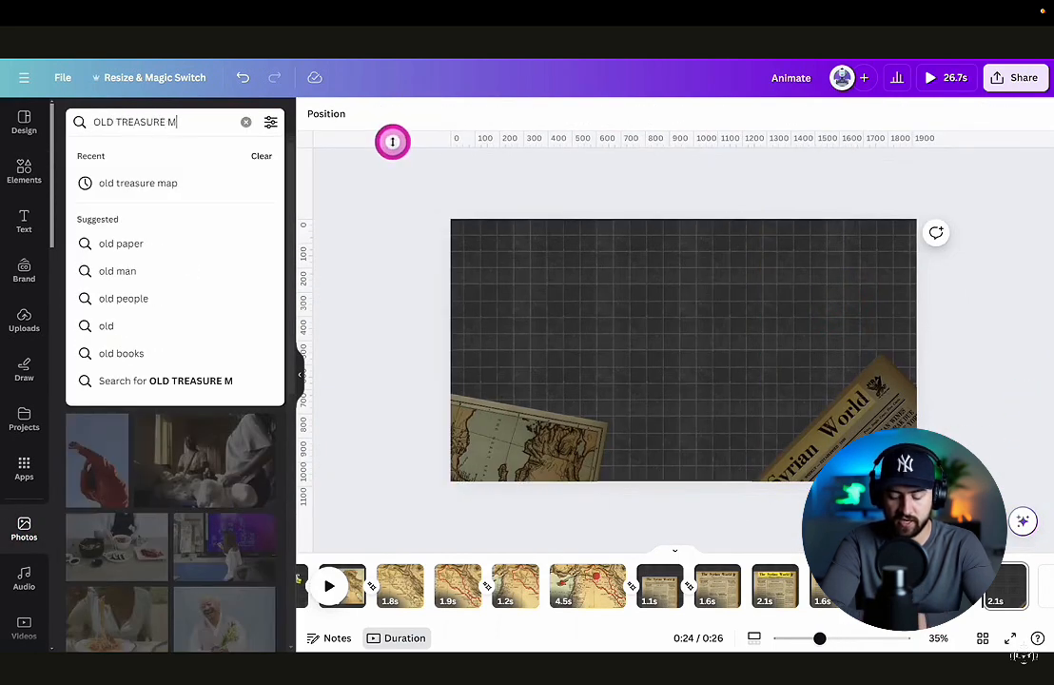
pyautogui.write('AP')
pyautogui.press('Return')
pyautogui.click(133, 220)
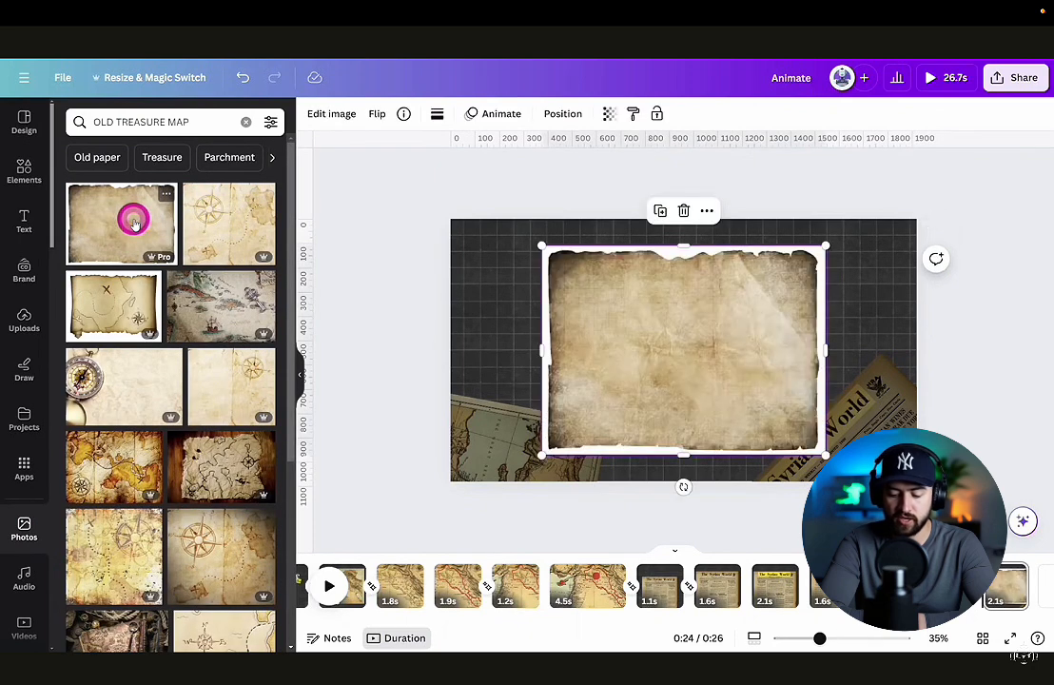
# Step: Remove the parchment's background and give it an upward Rise animation on enter with an adjusted speed
pyautogui.click(344, 113)
pyautogui.click(90, 217)
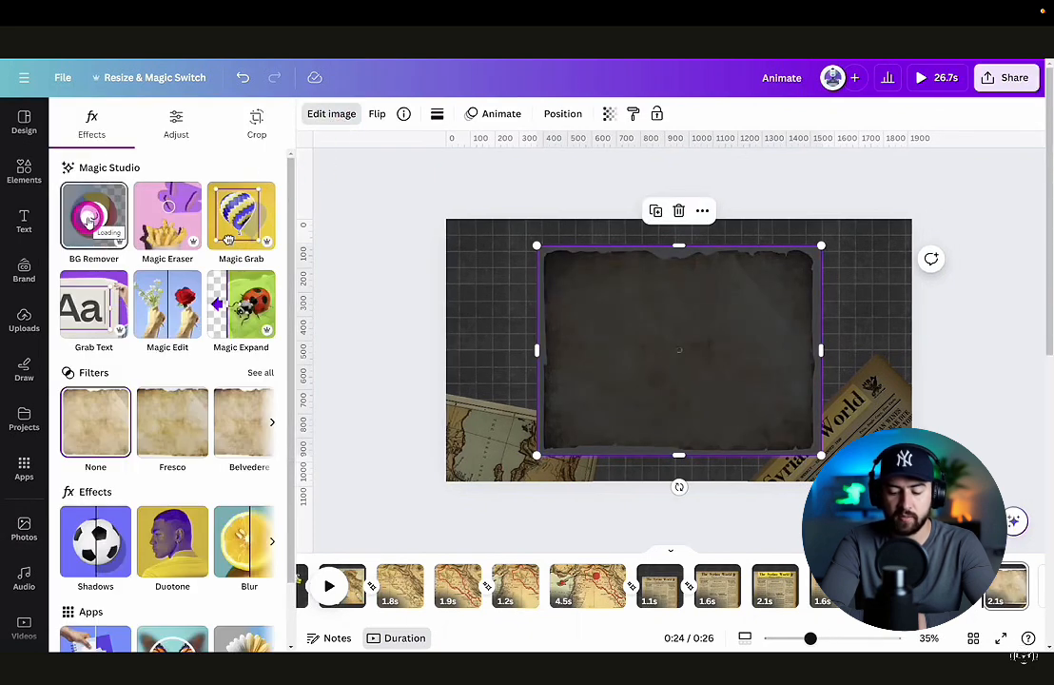
pyautogui.click(494, 113)
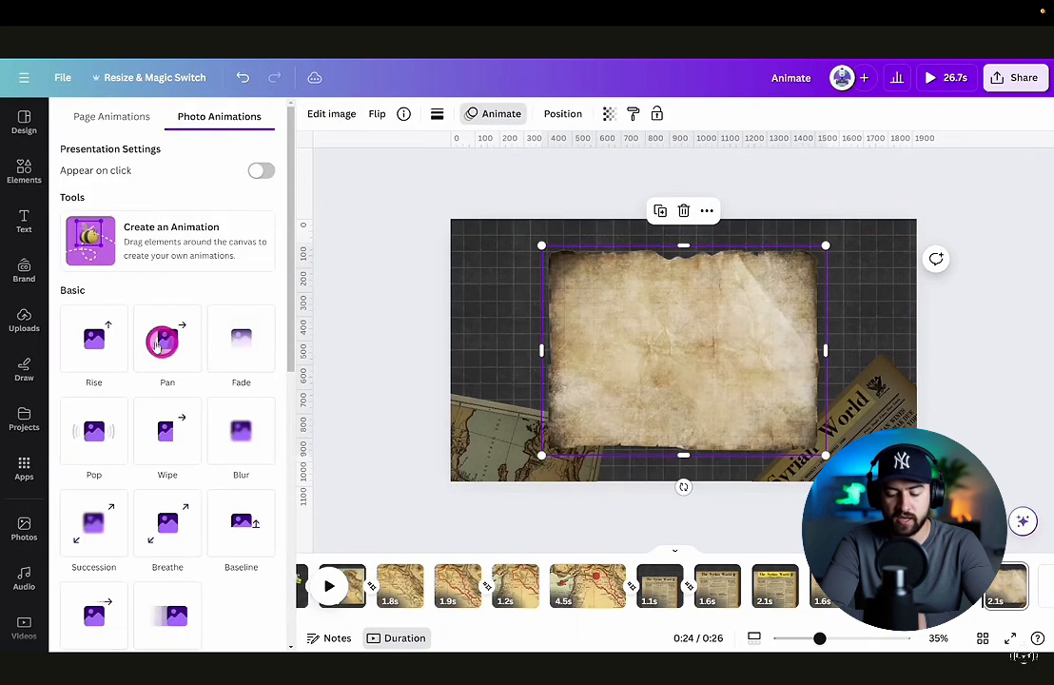
pyautogui.click(93, 338)
pyautogui.moveTo(131, 506); pyautogui.dragTo(115, 504)
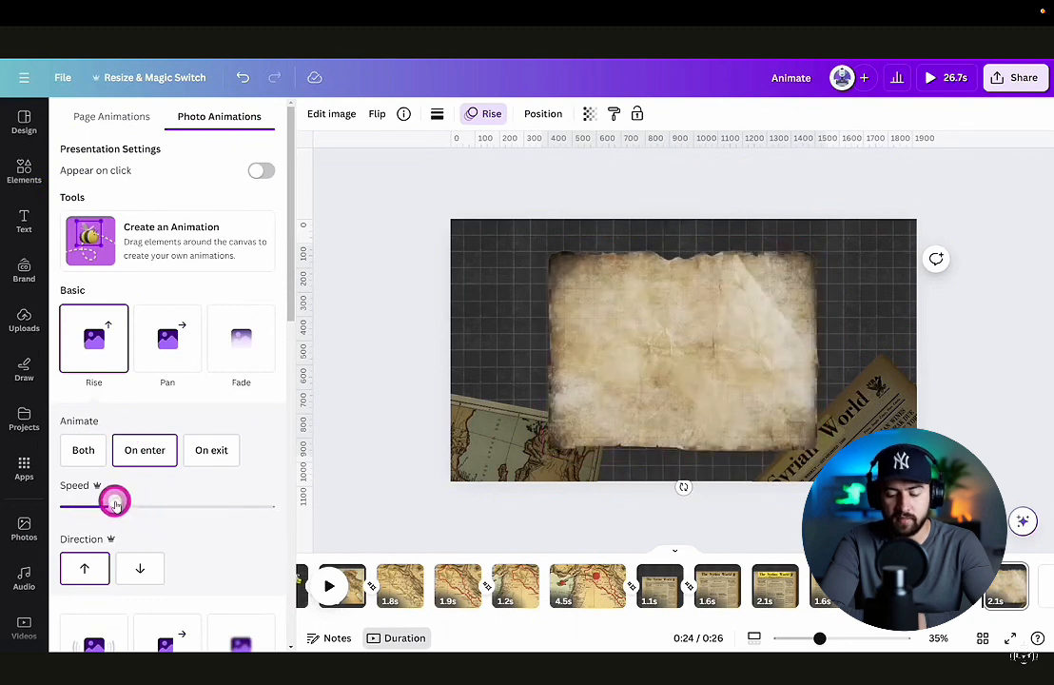
# Step: Add the heading Population Growth in Times New Roman on the parchment with a Typewriter animation
pyautogui.click(24, 221)
pyautogui.click(99, 278)
pyautogui.click(353, 113)
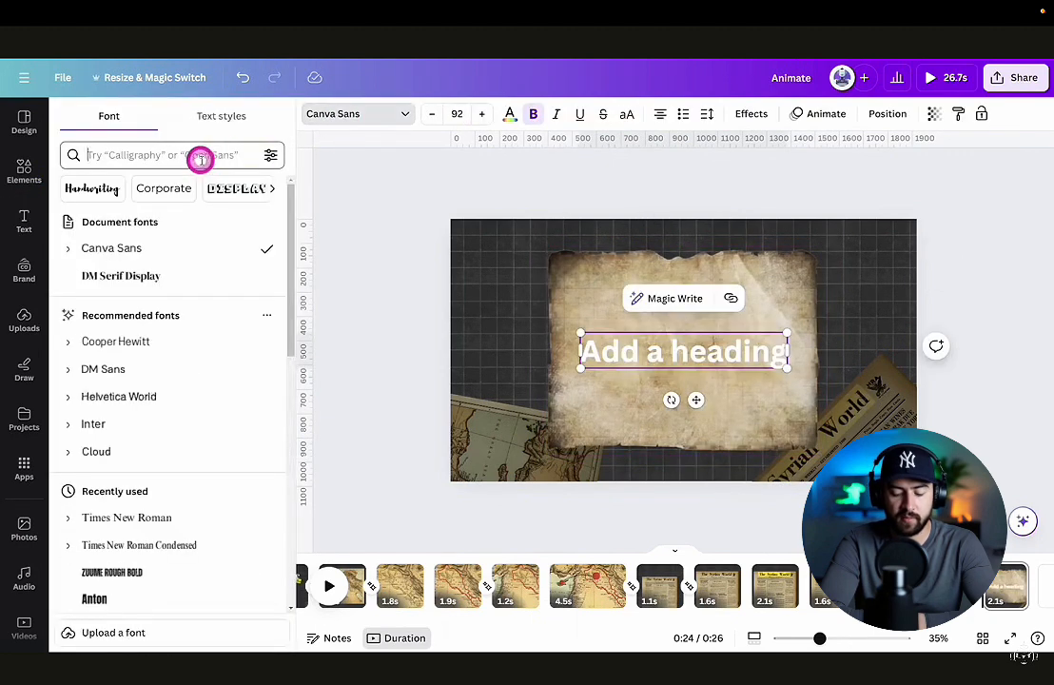
pyautogui.click(202, 157)
pyautogui.write('TIME')
pyautogui.click(164, 220)
pyautogui.doubleClick(671, 354)
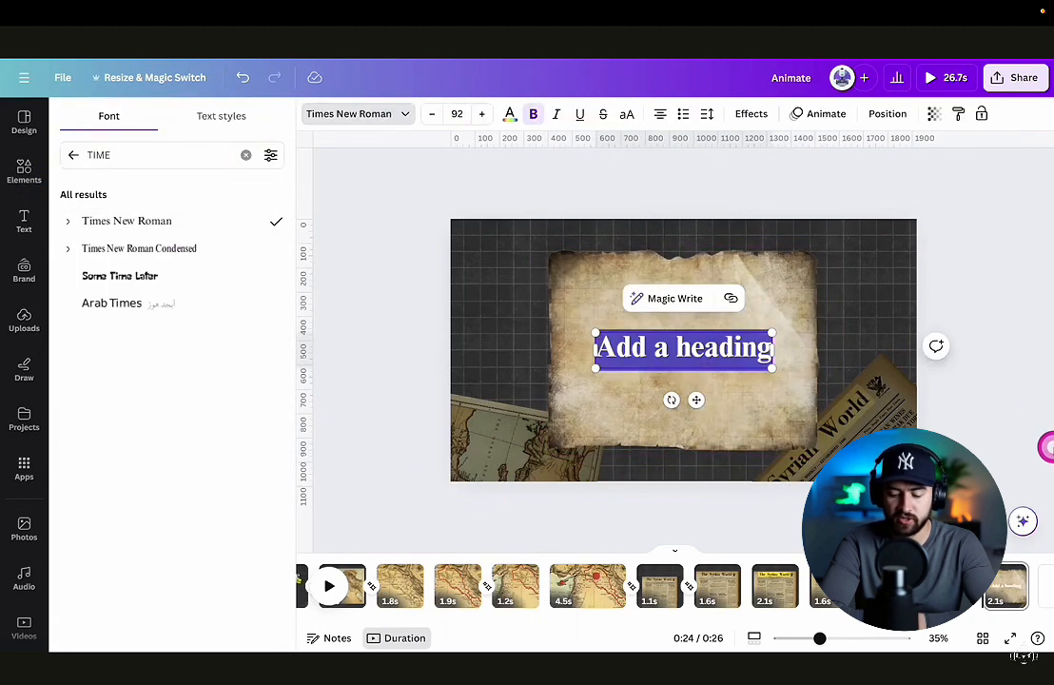
pyautogui.write('Population Growth')
pyautogui.click(824, 114)
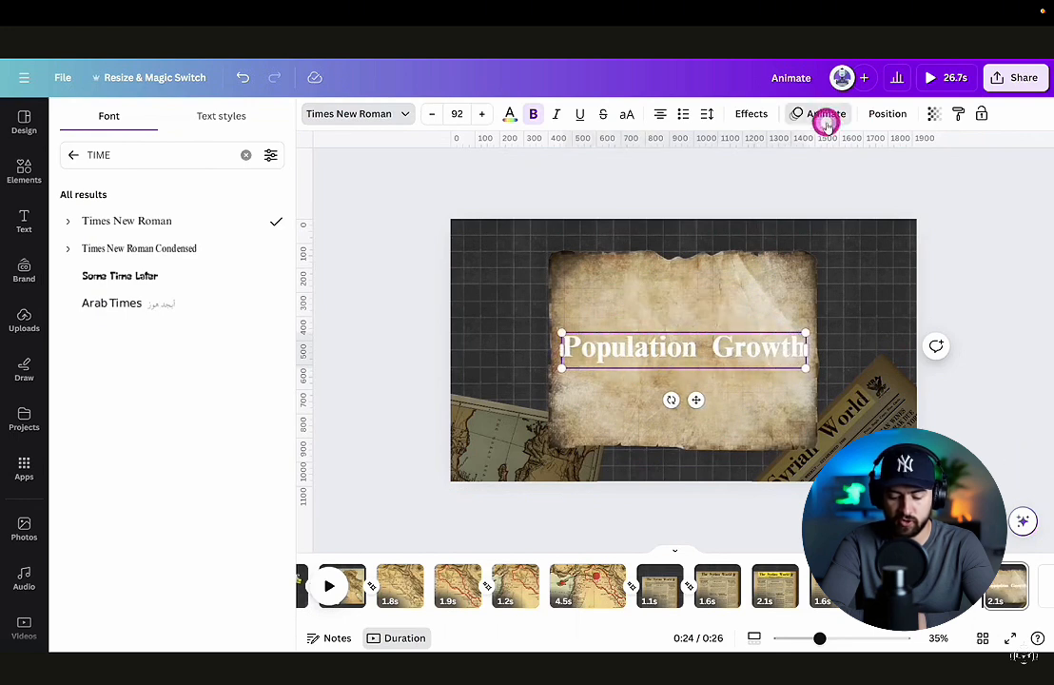
pyautogui.click(105, 421)
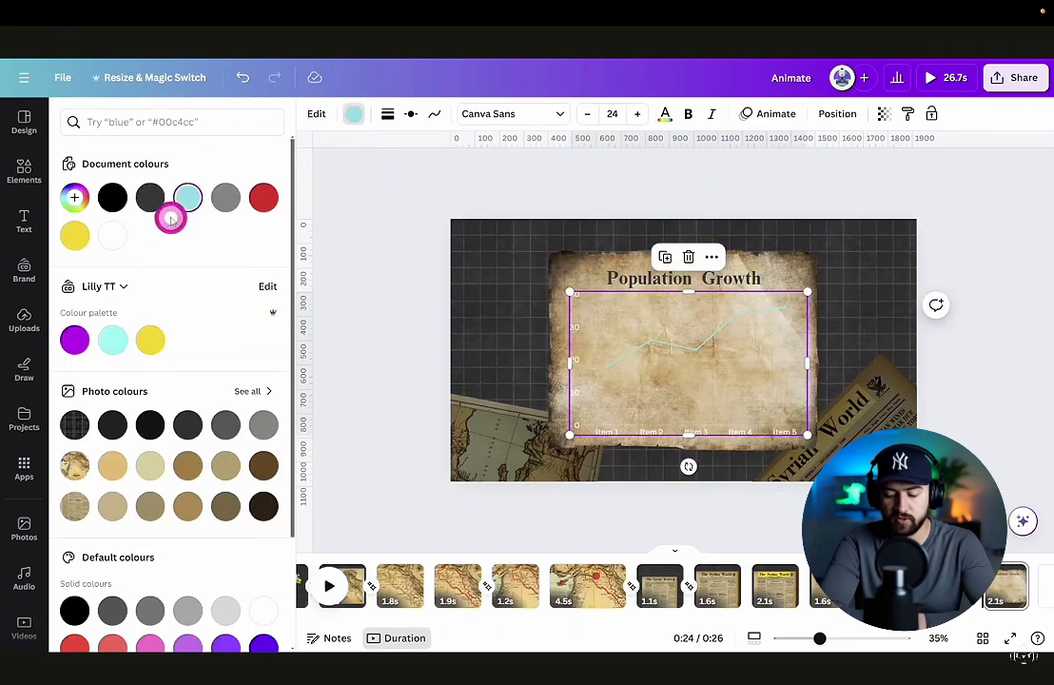
# Step: Colour the line chart dark grey, adjust its line weight and show point markers
pyautogui.click(150, 199)
pyautogui.click(385, 114)
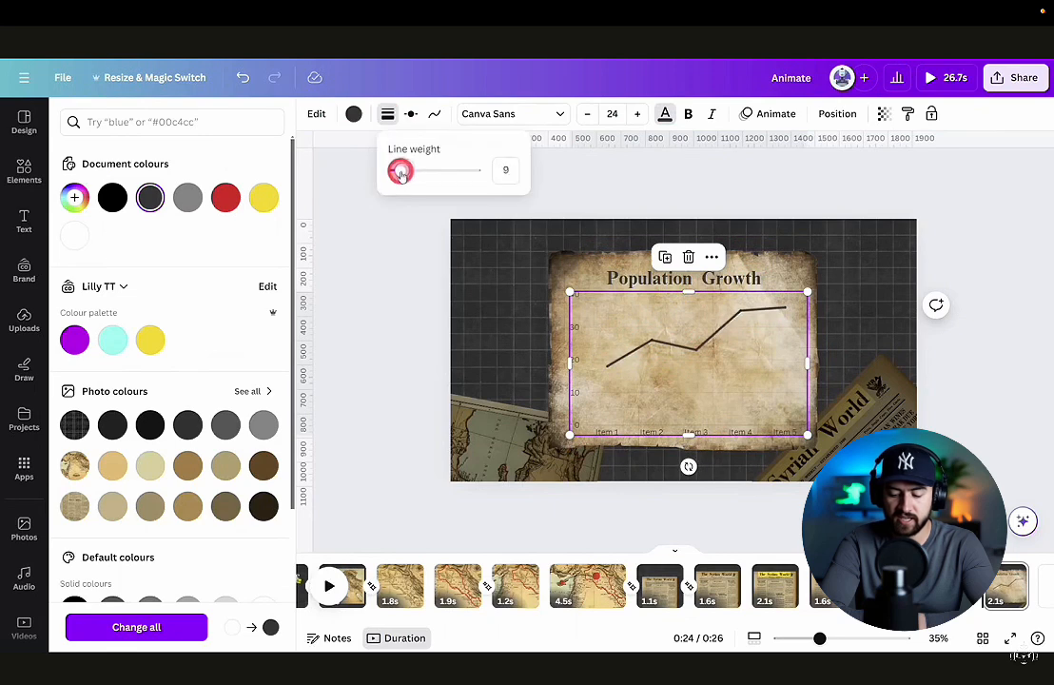
pyautogui.click(410, 113)
# Step: Set the line chart's labels to bold Times New Roman
pyautogui.click(505, 132)
pyautogui.click(173, 220)
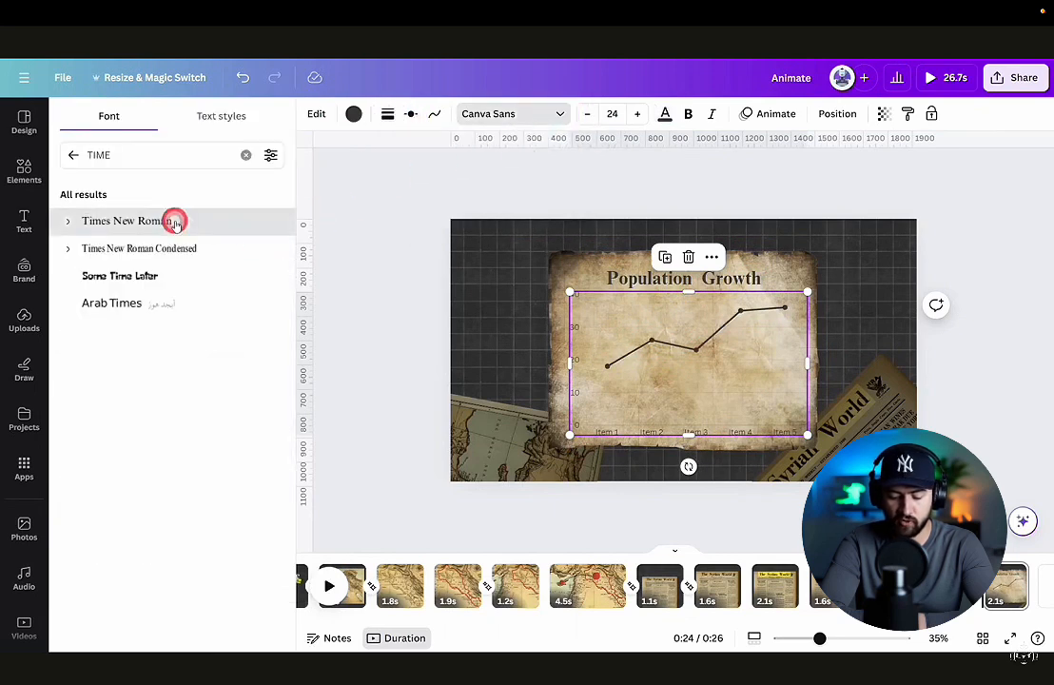
pyautogui.click(689, 115)
pyautogui.click(419, 282)
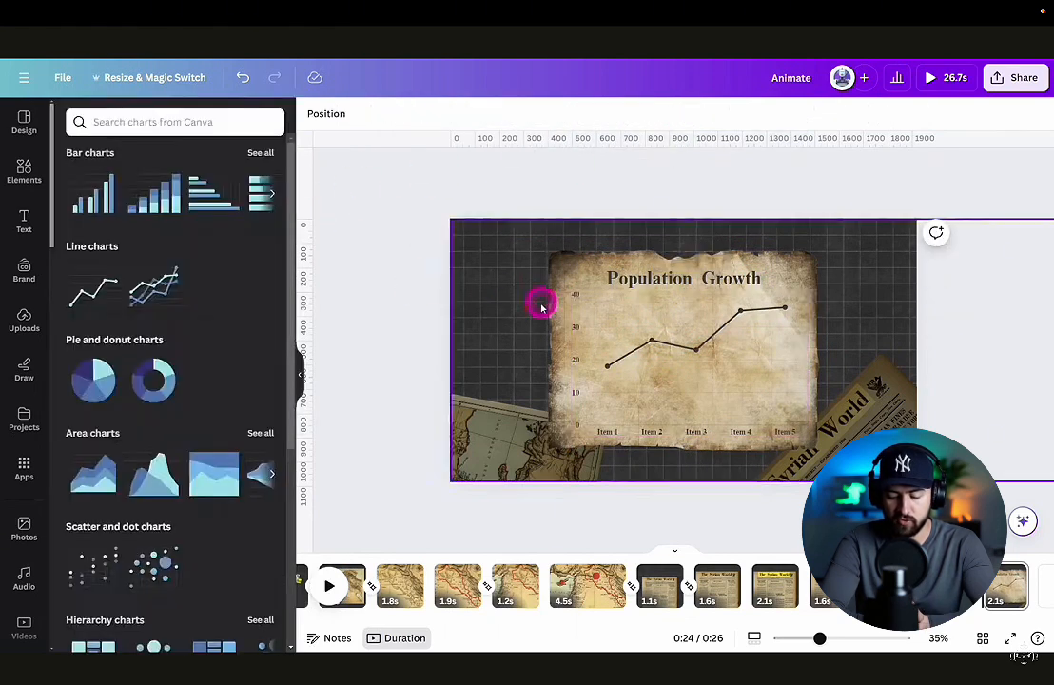
# Step: Rename the chart's five data labels to 1960, 1970, 1980, 1990 and 2000
pyautogui.click(675, 400)
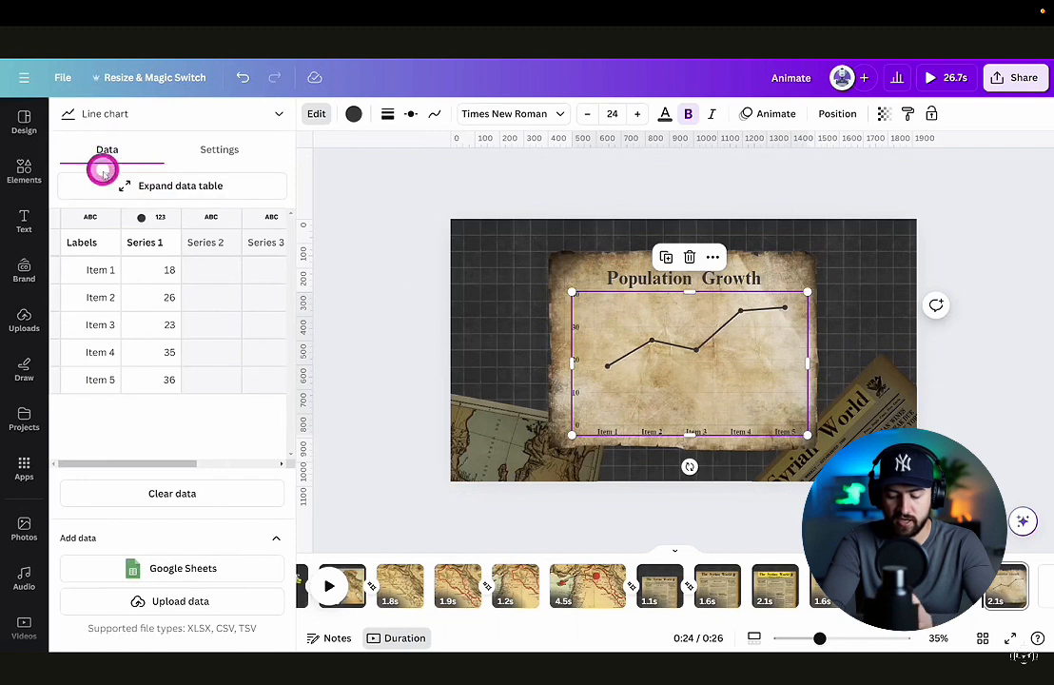
pyautogui.write('1960')
pyautogui.click(96, 300)
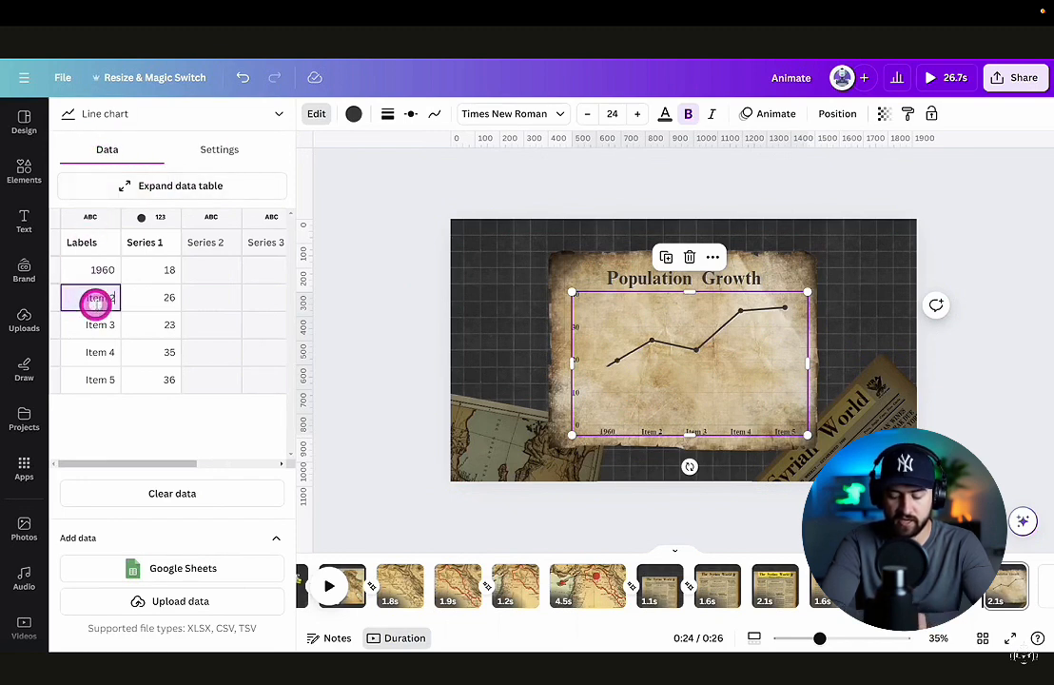
pyautogui.click(102, 354)
pyautogui.write('1990')
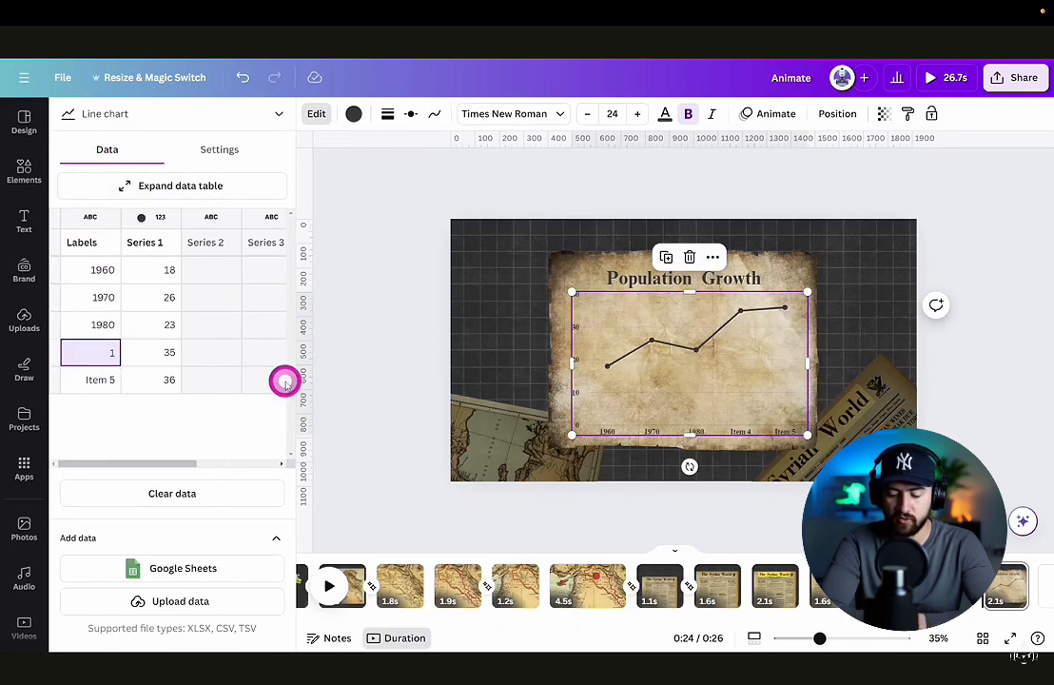
pyautogui.click(96, 379)
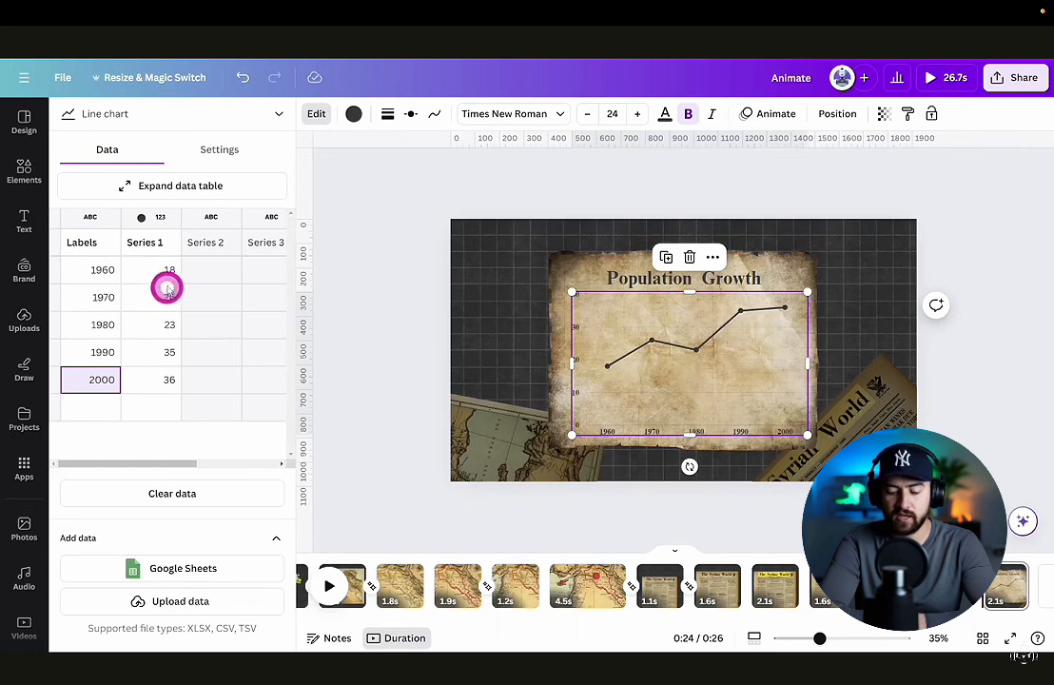
pyautogui.click(411, 234)
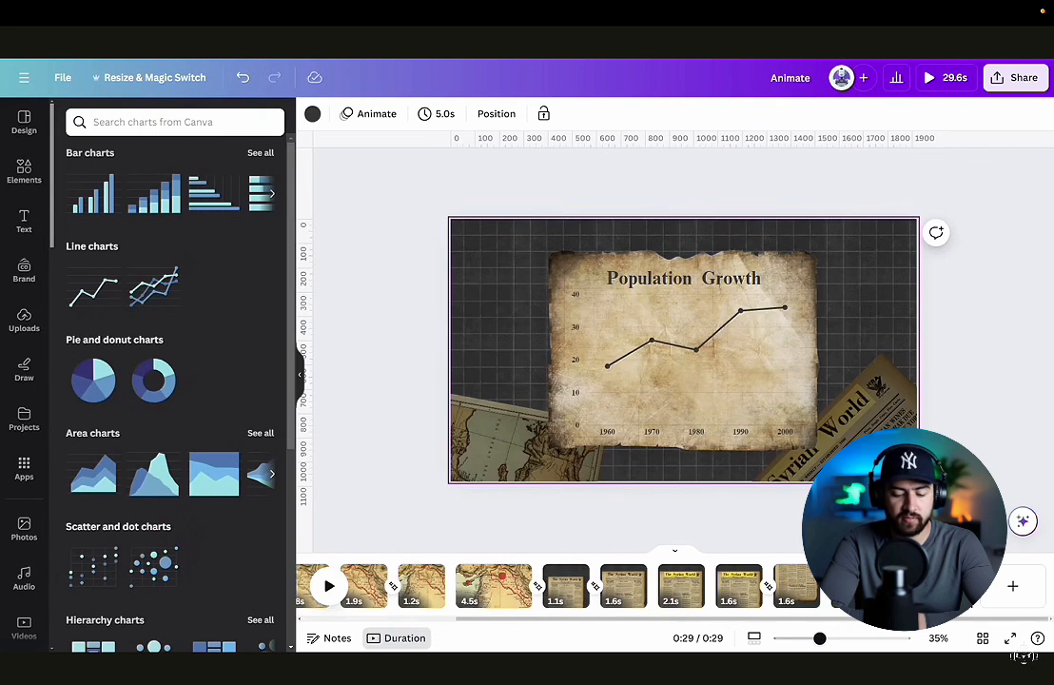
# Step: Display the element timings of the Population Growth chart scene and shorten the scene to 4.5 seconds
pyautogui.rightClick(805, 269)
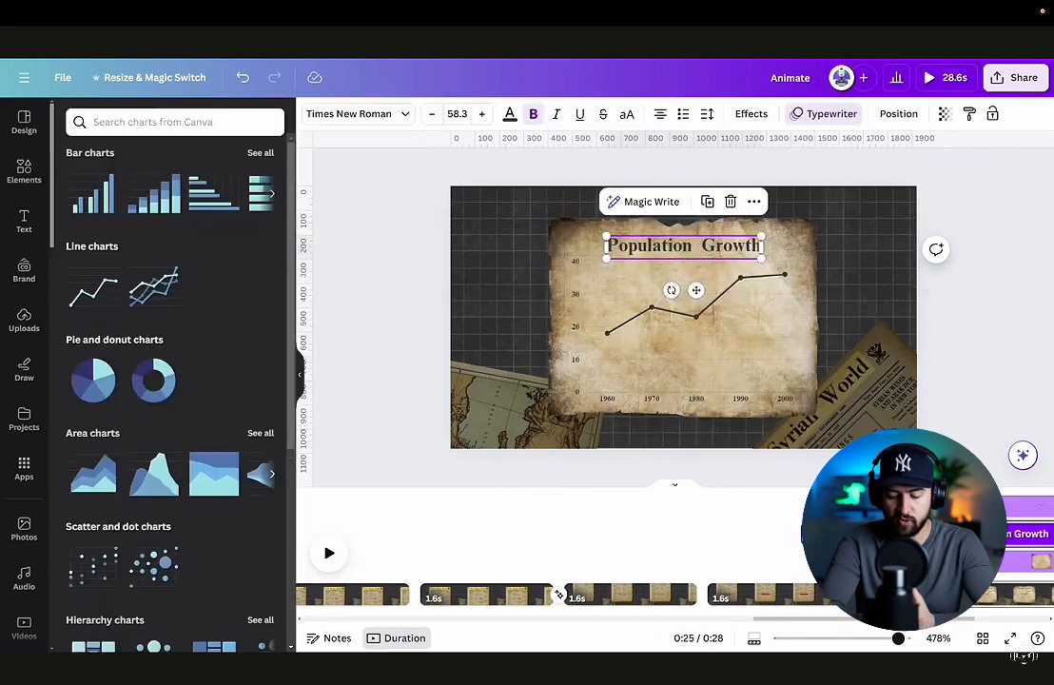
pyautogui.click(675, 638)
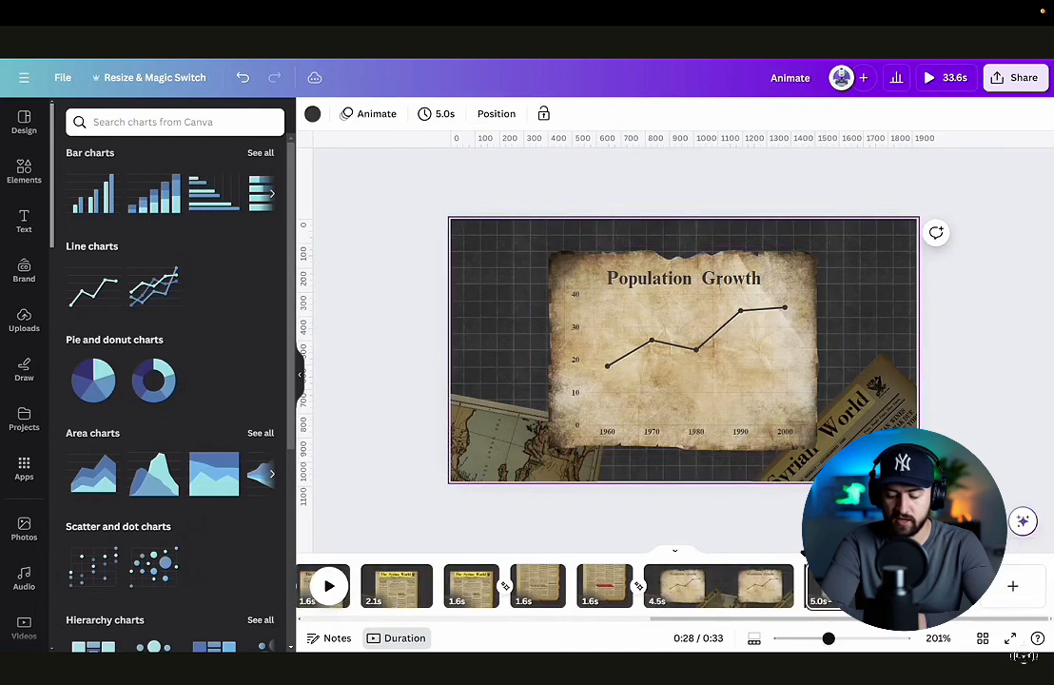
# Step: In the duplicated closing scene, rotate the parchment, heading and chart together and move them partly off the canvas's upper-right corner
pyautogui.click(701, 359)
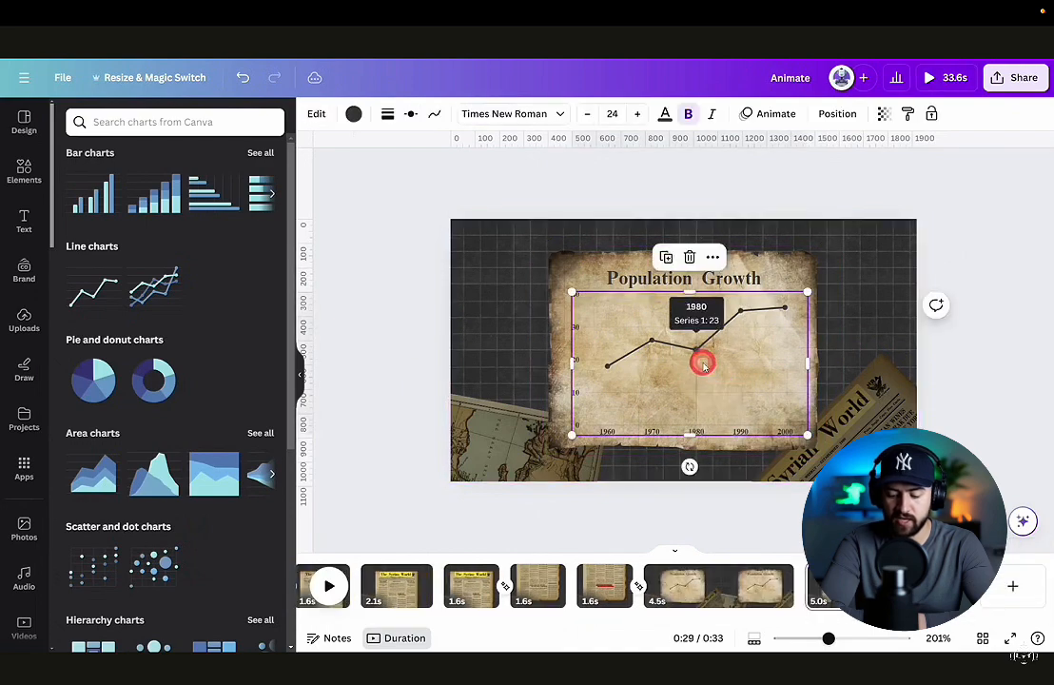
pyautogui.click(778, 264)
pyautogui.moveTo(689, 468); pyautogui.dragTo(922, 230)
pyautogui.click(880, 276)
# Step: Change an image adjustment on the rotated parchment in the closing scene
pyautogui.click(319, 113)
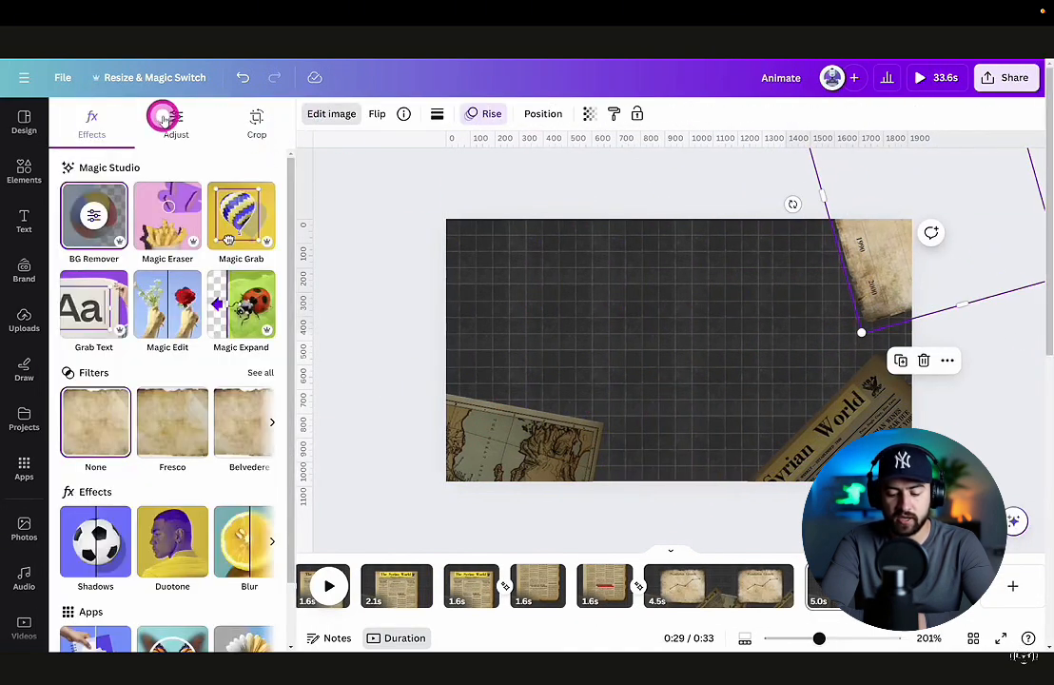
pyautogui.click(162, 118)
pyautogui.moveTo(147, 459); pyautogui.dragTo(128, 463)
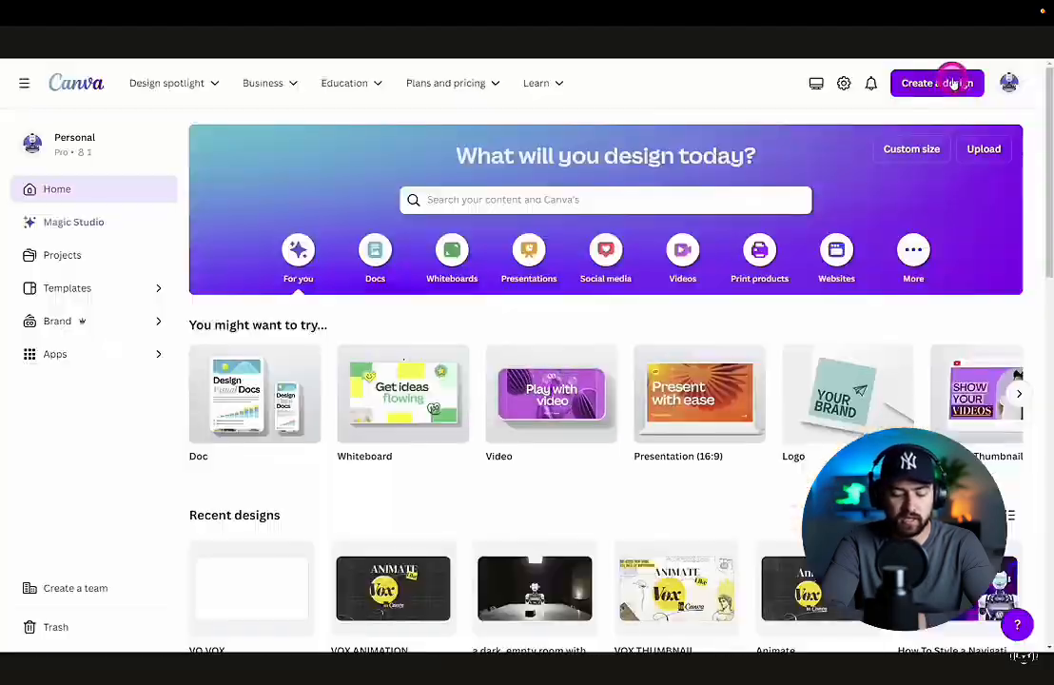
# Step: Create a new video design and fill its page with the beige speckled video found by searching videos for OLD PAPER TEXTURE
pyautogui.click(954, 84)
pyautogui.click(843, 223)
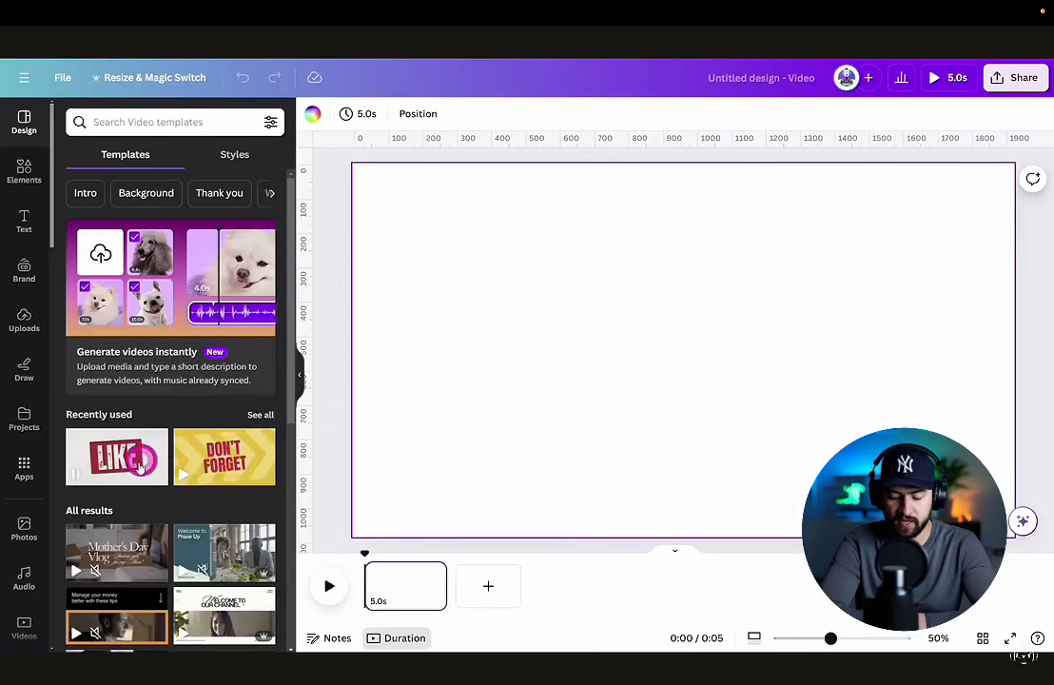
pyautogui.click(15, 627)
pyautogui.click(133, 121)
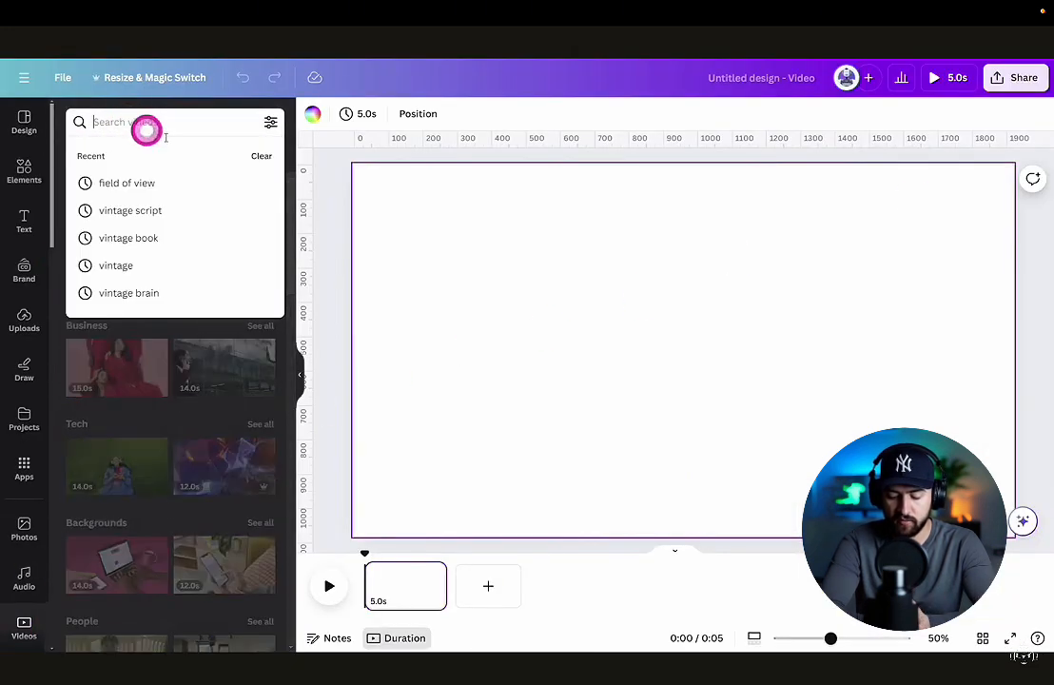
pyautogui.write('OLD PAPER TEXTUR')
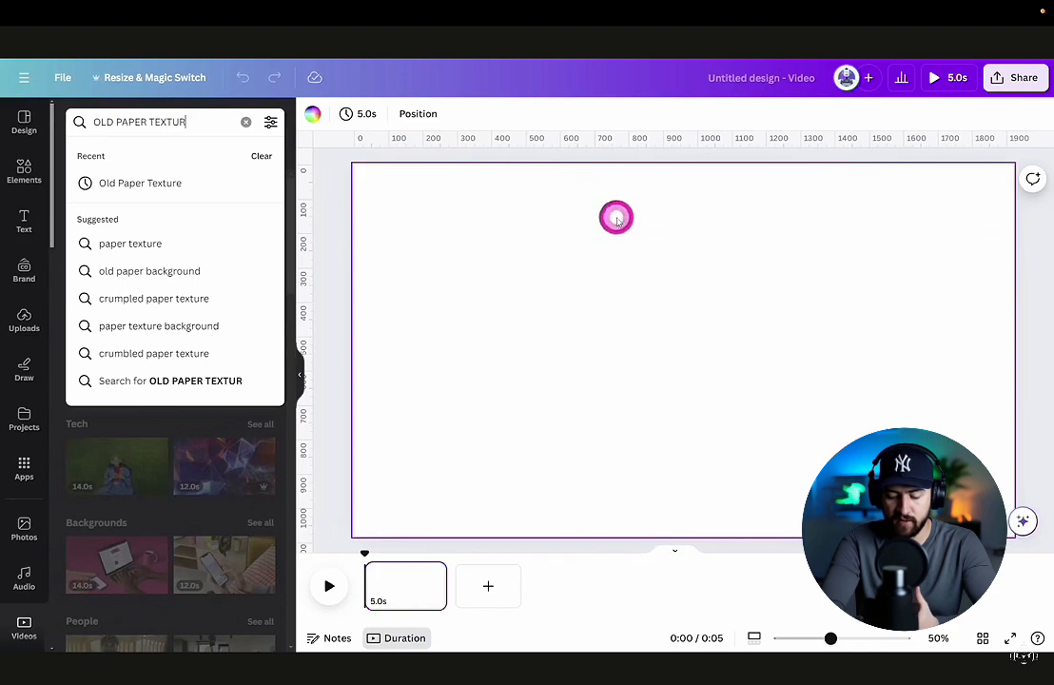
pyautogui.write('E')
pyautogui.press('Return')
pyautogui.moveTo(118, 220); pyautogui.dragTo(354, 260)
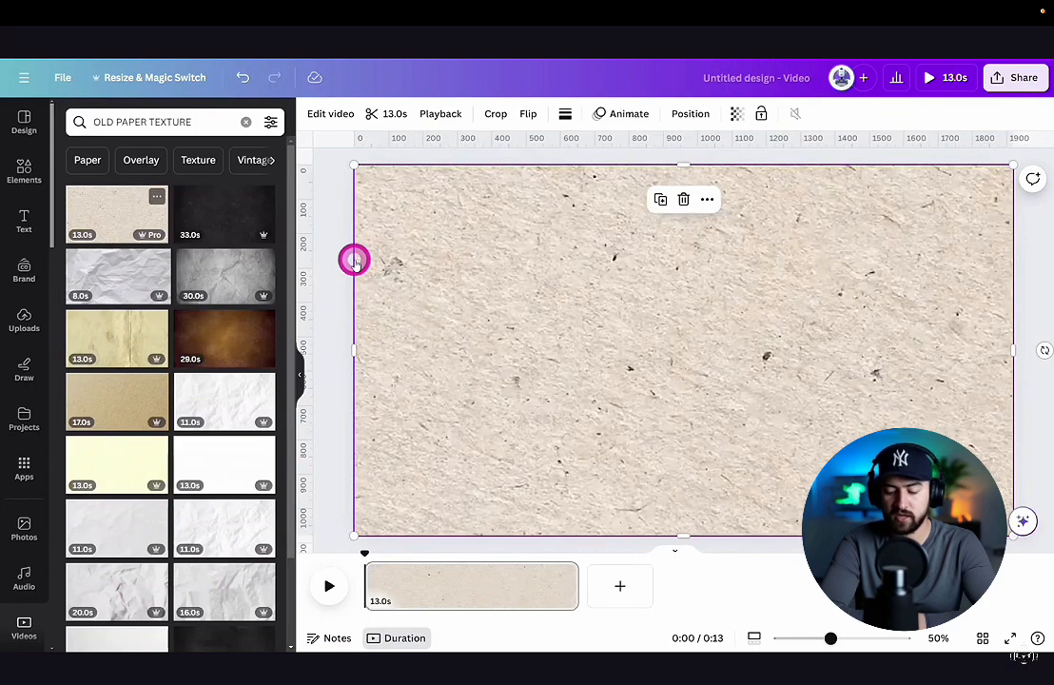
pyautogui.click(89, 406)
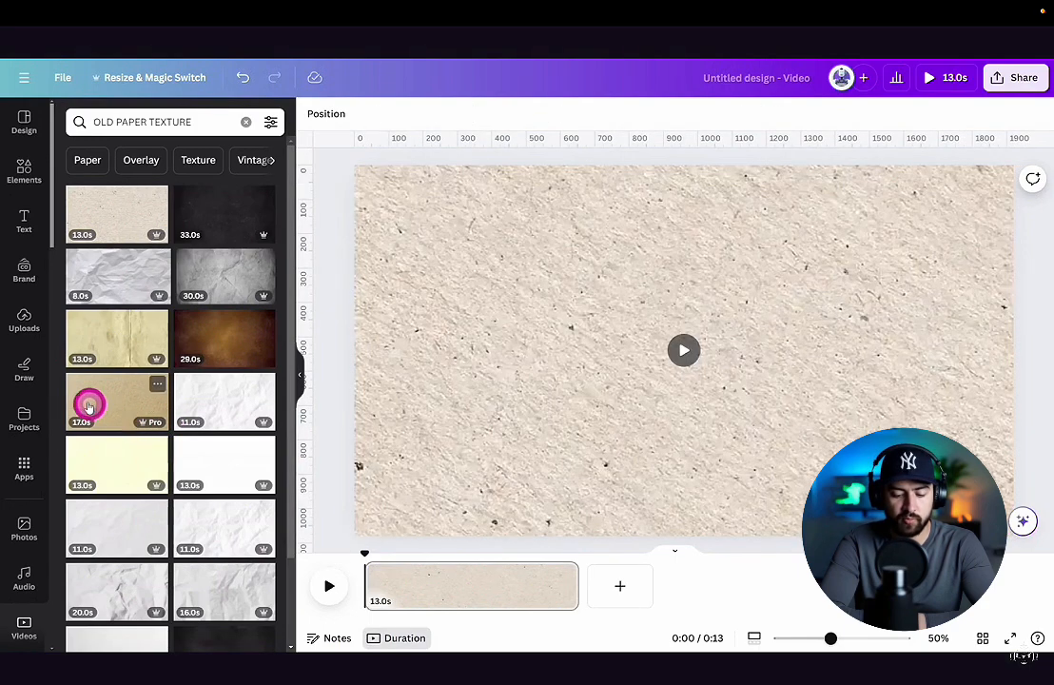
# Step: Look through the uploaded Syria news headline images
pyautogui.click(23, 328)
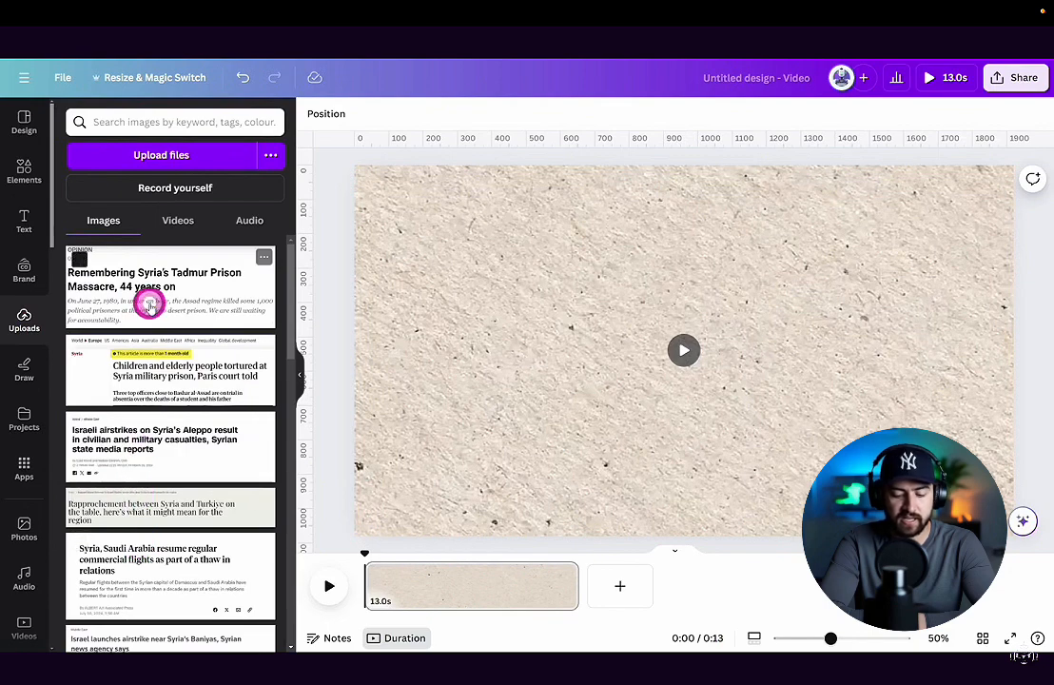
pyautogui.scroll(-5, 148, 305)
pyautogui.scroll(-10, 149, 324)
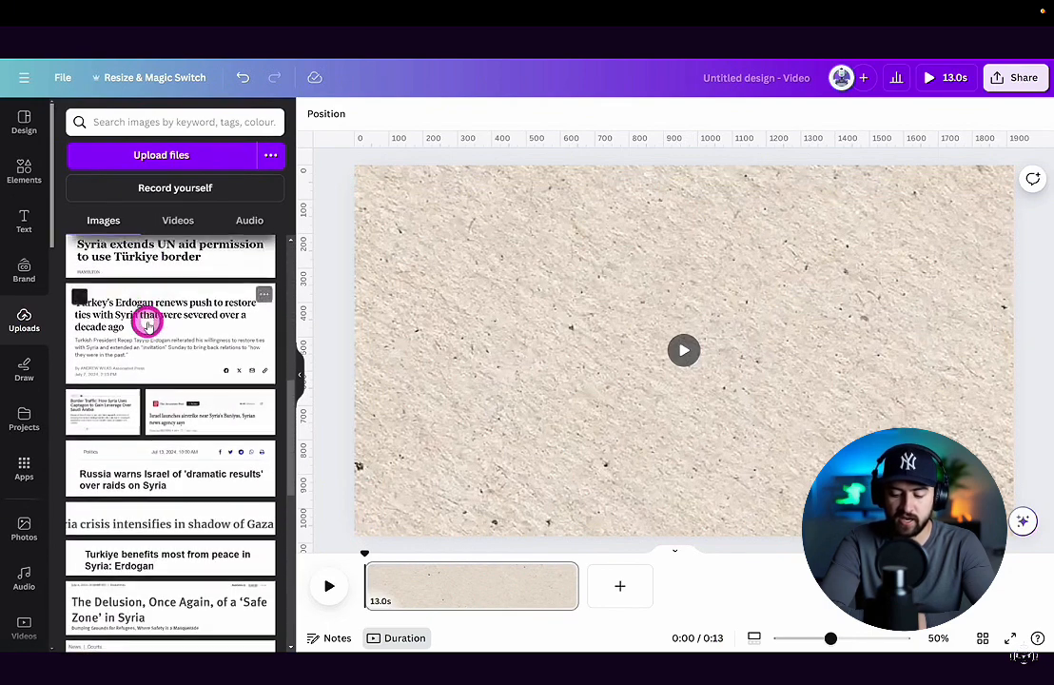
pyautogui.scroll(-5, 147, 325)
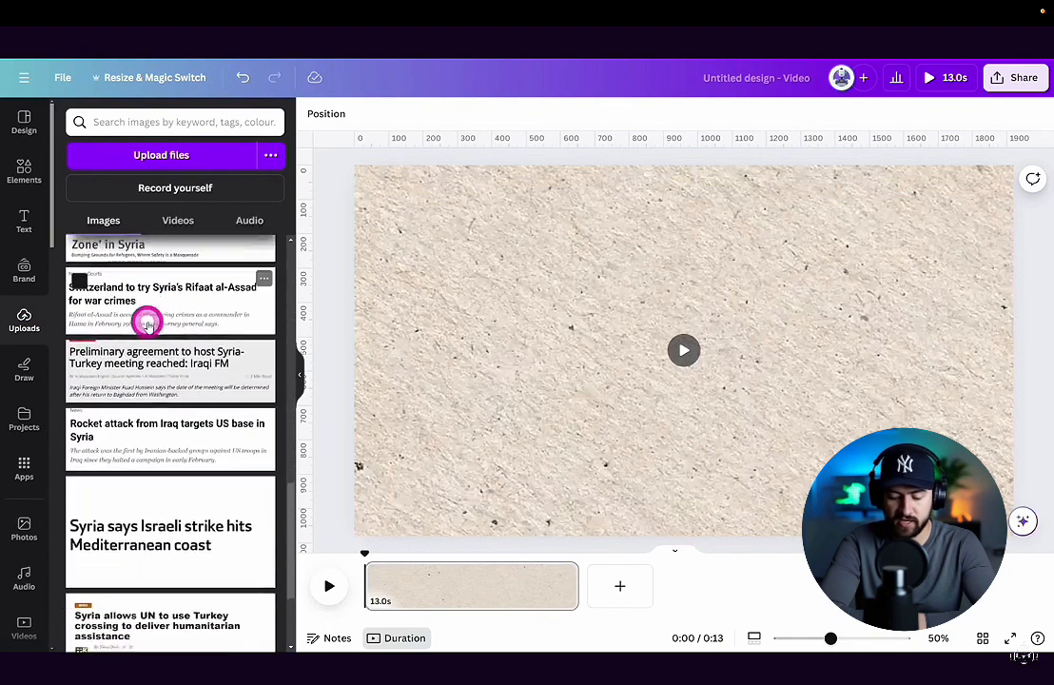
# Step: Add a square shape in yellow, widen it into a rectangle and scale it down near the page centre
pyautogui.click(84, 578)
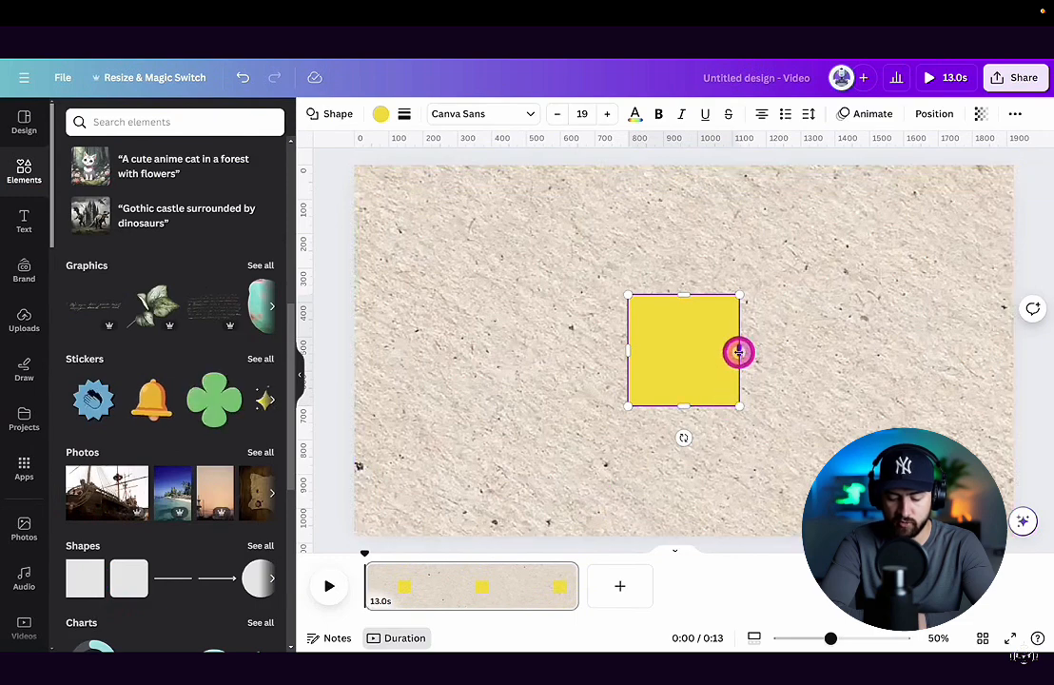
pyautogui.moveTo(738, 352); pyautogui.dragTo(805, 352)
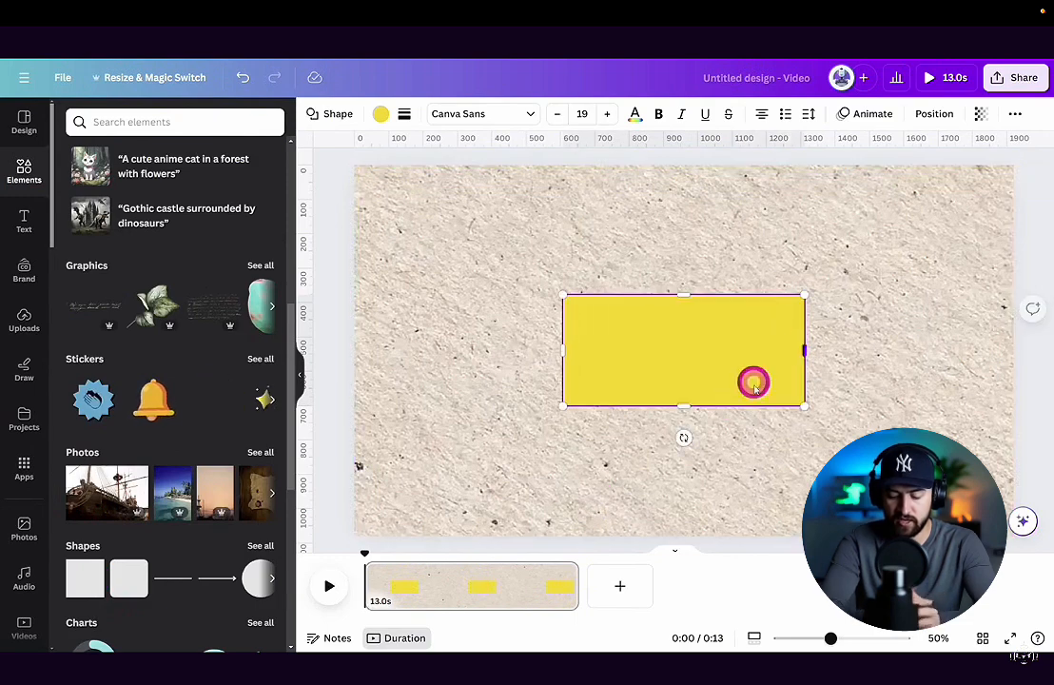
pyautogui.moveTo(802, 407); pyautogui.dragTo(768, 385)
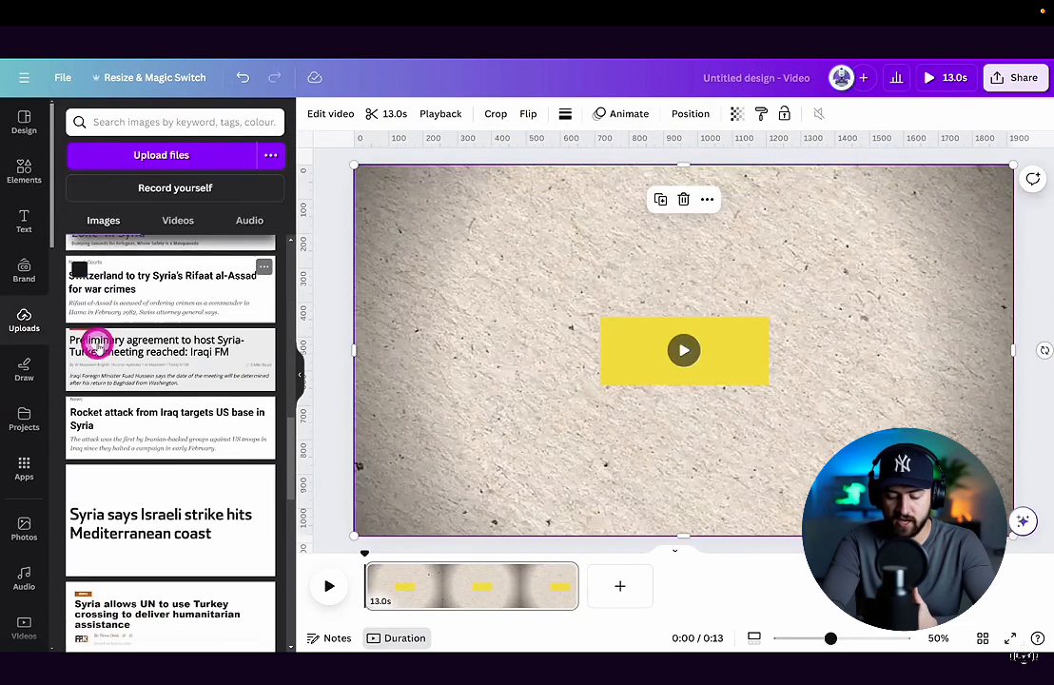
# Step: Place the uploaded "Syria allows UN to use Turkey crossing" headline on the page and remove its background
pyautogui.scroll(-2, 96, 345)
pyautogui.click(157, 559)
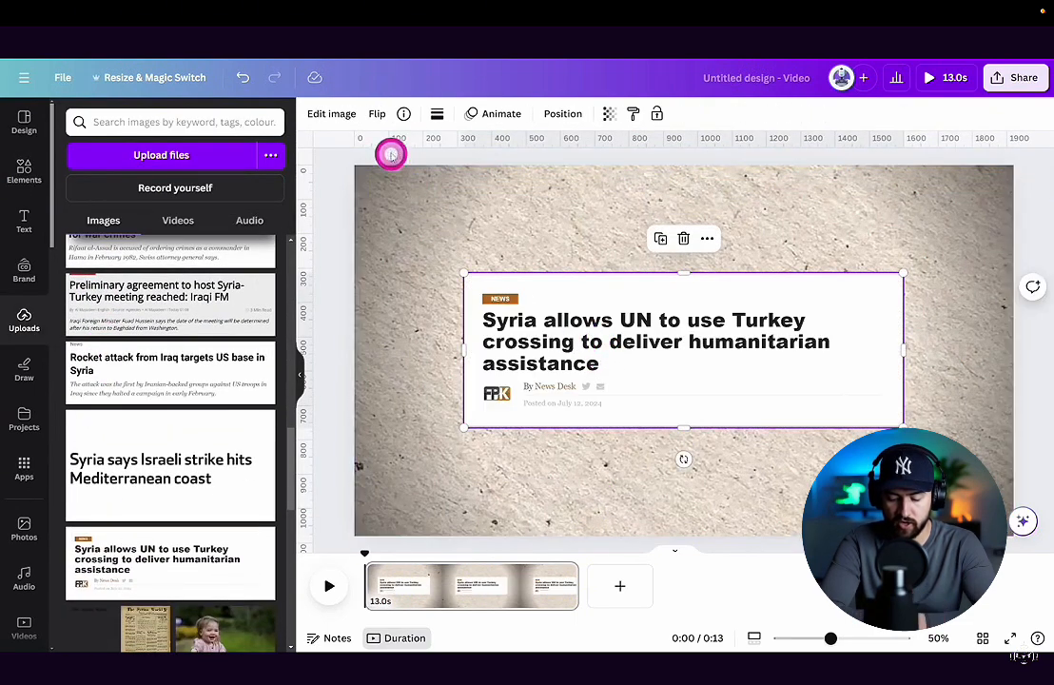
pyautogui.click(333, 116)
pyautogui.click(96, 239)
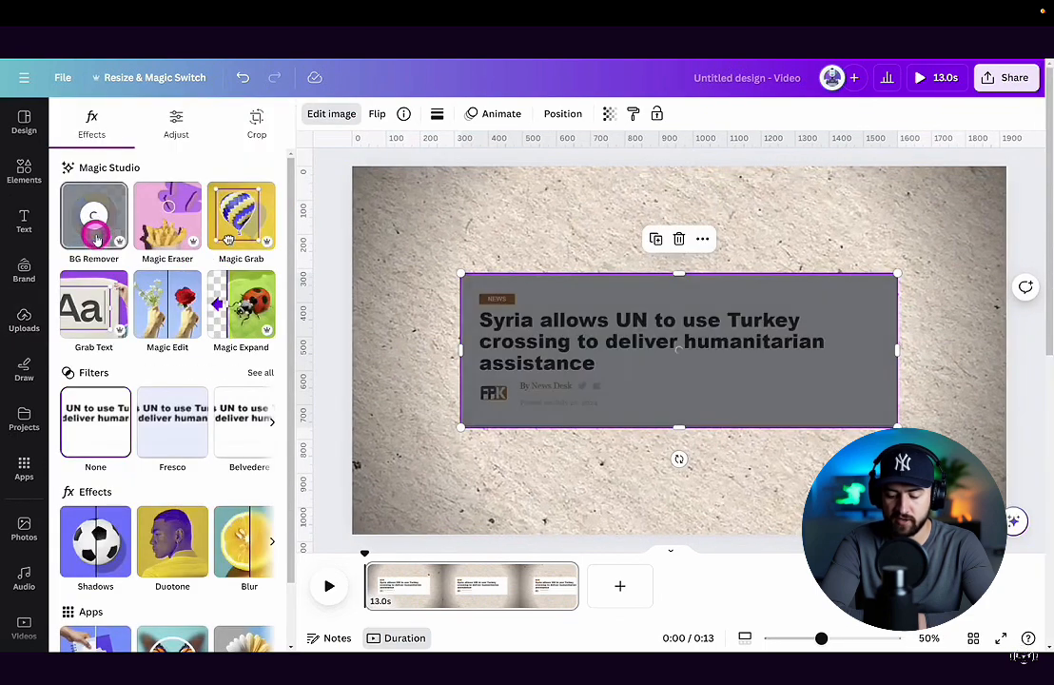
# Step: Enlarge the headline image and position it so the word Syria sits over the yellow rectangle
pyautogui.scroll(-5, 894, 423)
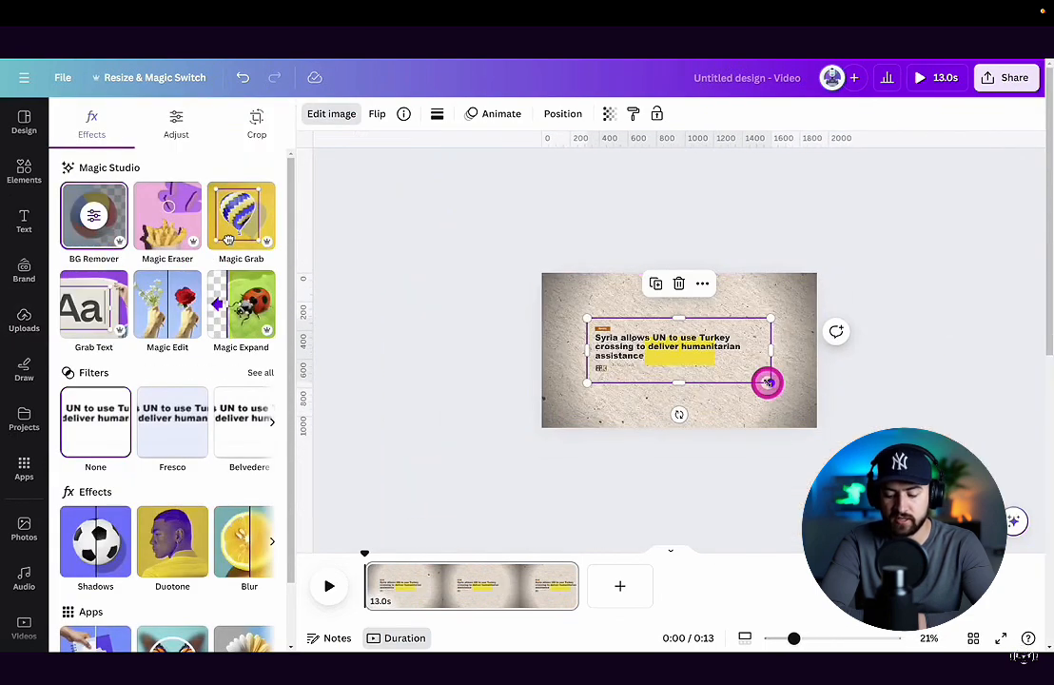
pyautogui.moveTo(768, 382); pyautogui.dragTo(1049, 484)
pyautogui.moveTo(813, 412); pyautogui.dragTo(853, 397)
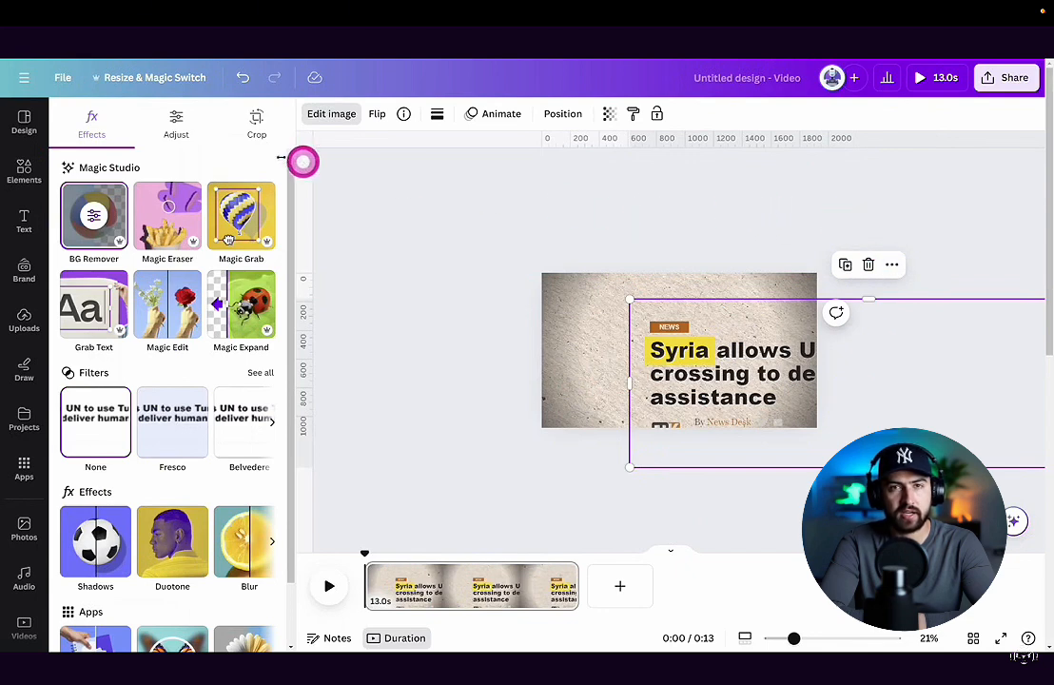
# Step: Add a vertical guide at the start of the word Syria and horizontal guides along its top and baseline
pyautogui.click(61, 78)
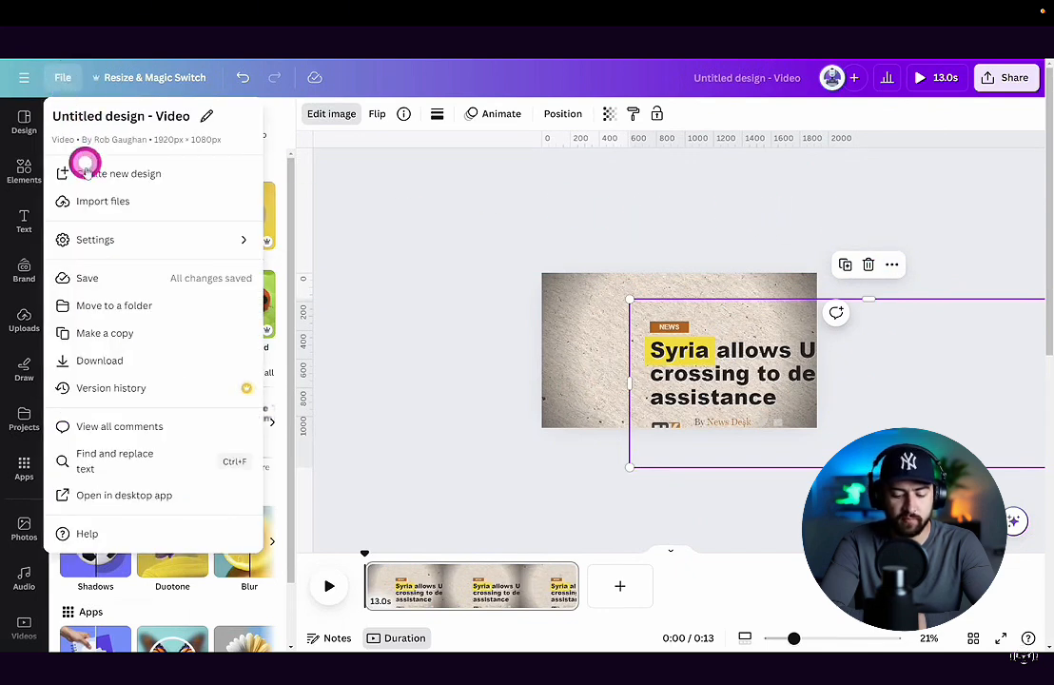
pyautogui.moveTo(112, 236)
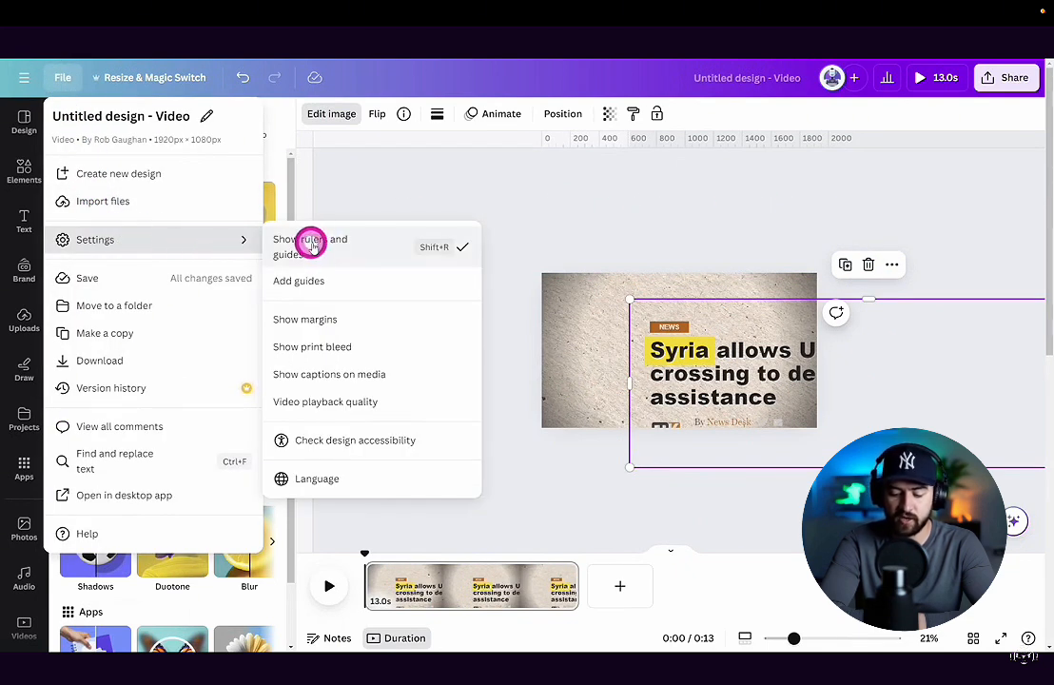
pyautogui.moveTo(302, 399); pyautogui.dragTo(606, 398)
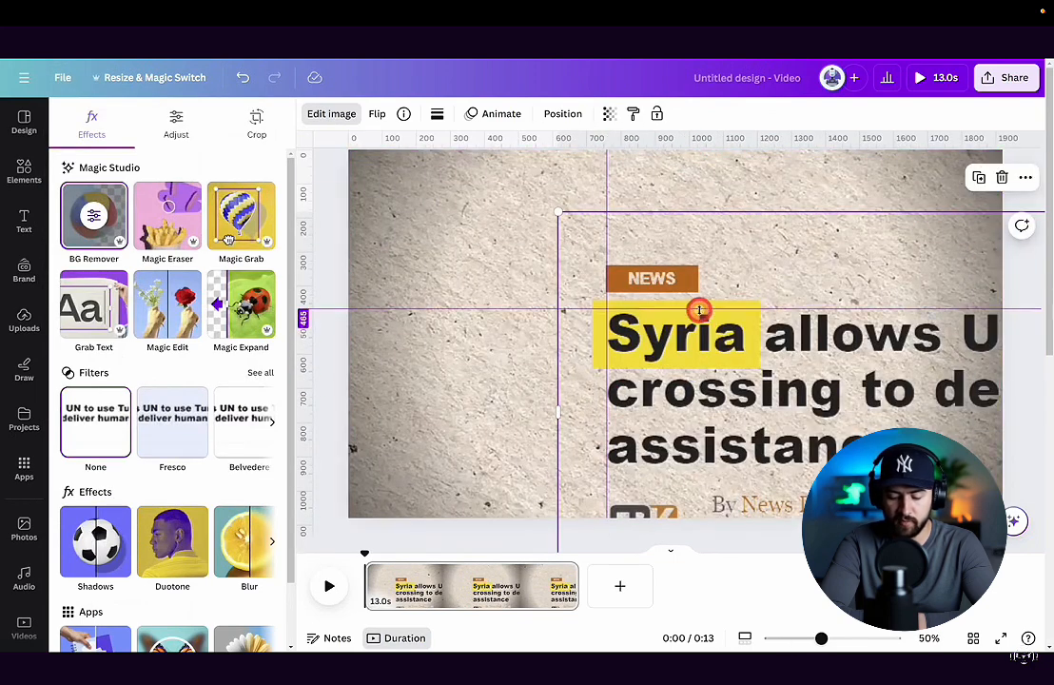
pyautogui.moveTo(699, 310); pyautogui.dragTo(697, 314)
pyautogui.moveTo(632, 140); pyautogui.dragTo(700, 352)
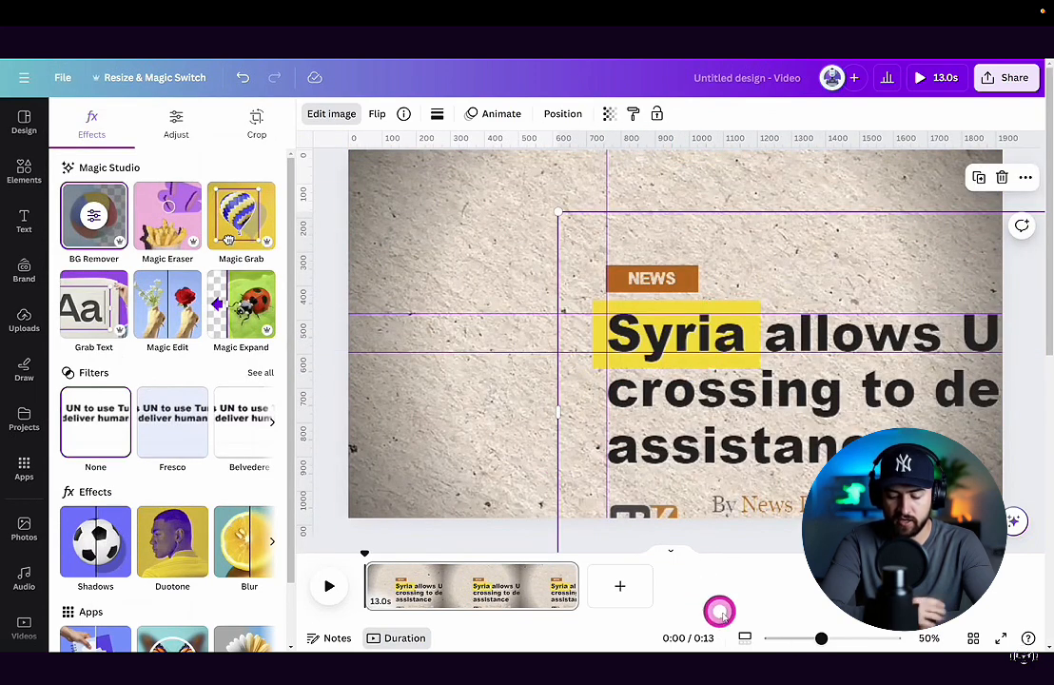
# Step: Split the headline page about 0.5 seconds from its start
pyautogui.moveTo(791, 638); pyautogui.dragTo(894, 638)
pyautogui.click(365, 552)
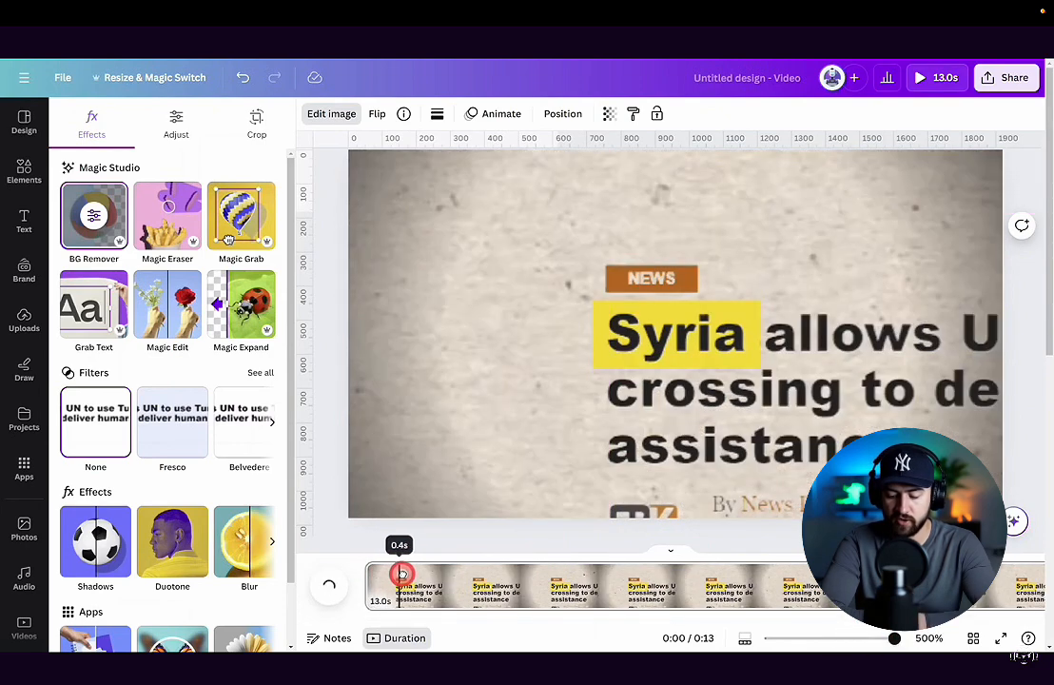
pyautogui.rightClick(409, 572)
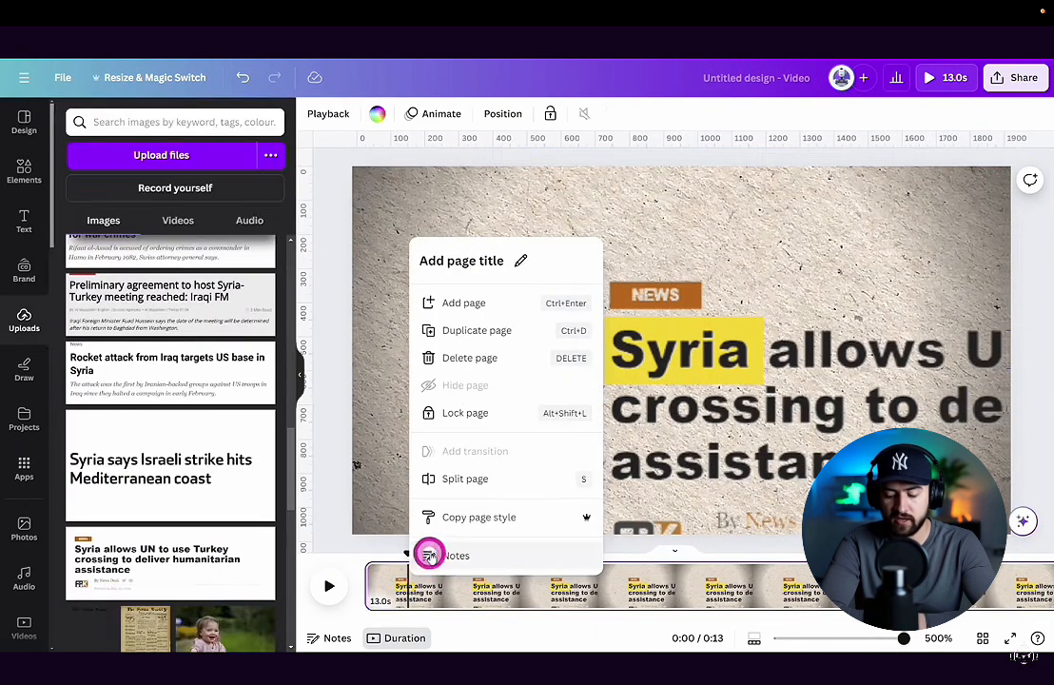
pyautogui.click(465, 478)
# Step: Replace the second page's headline with "Rocket attack from Iraq targets US base in Syria" and remove the image's background
pyautogui.click(661, 434)
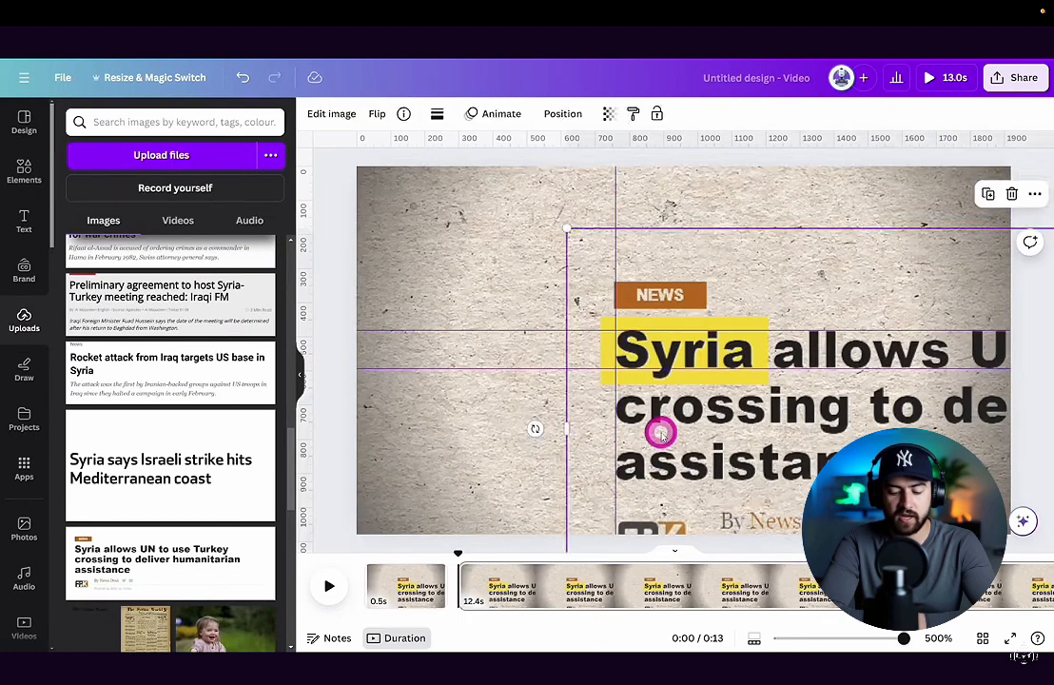
pyautogui.press('Delete')
pyautogui.click(666, 419)
pyautogui.click(331, 113)
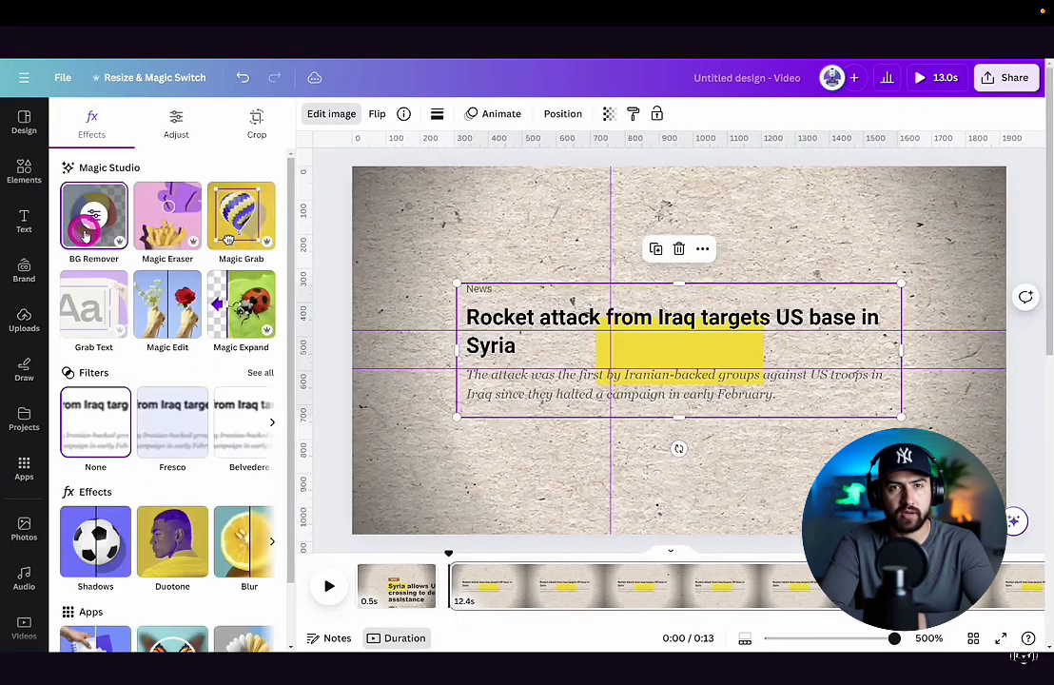
# Step: Enlarge the Rocket attack headline and align its word Syria with the guides over the yellow rectangle
pyautogui.press('super+minus')
pyautogui.moveTo(790, 383); pyautogui.dragTo(918, 422)
pyautogui.moveTo(706, 400); pyautogui.dragTo(883, 409)
pyautogui.press('super+plus')
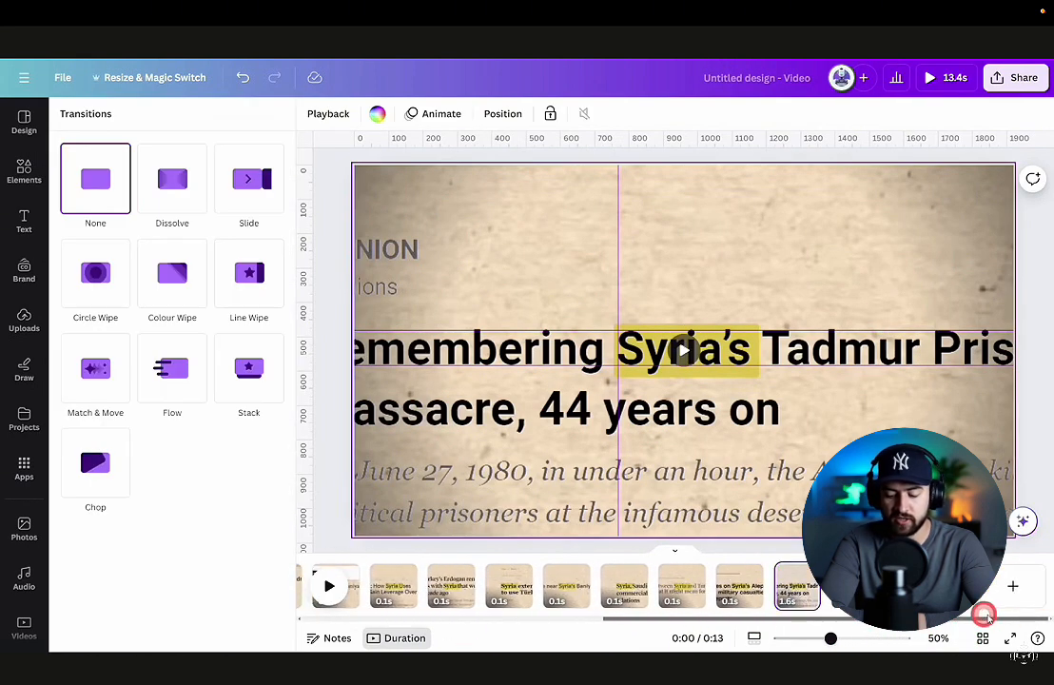
# Step: Duplicate the "Remembering Syria's Tadmur Prison Massacre" page and add a Match & Move transition between the two copies
pyautogui.click(790, 586)
pyautogui.press('super+d')
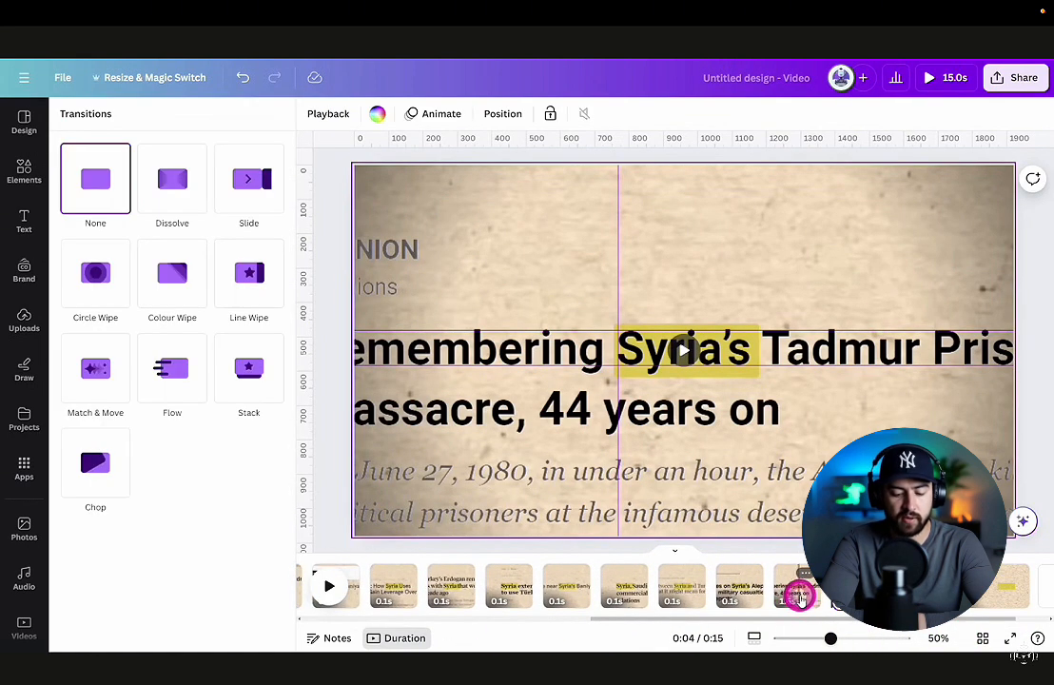
pyautogui.click(86, 371)
pyautogui.click(226, 461)
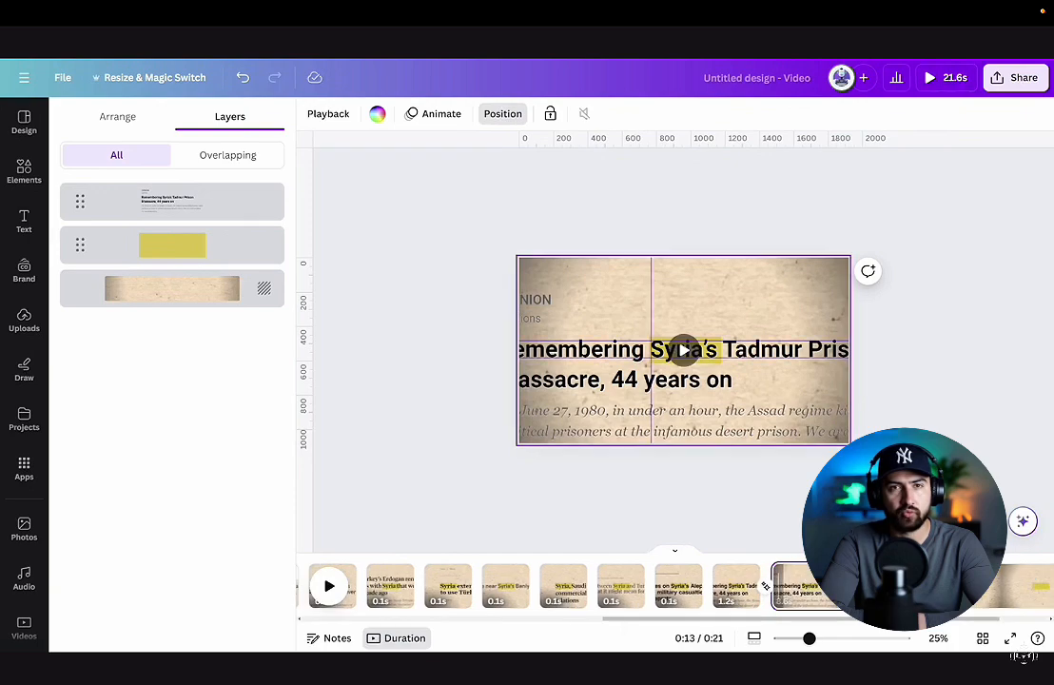
# Step: On the duplicated page, fit the headline's whole first line in view and stretch the yellow highlight across "Remembering Syria's Tadmur Prison"
pyautogui.click(851, 407)
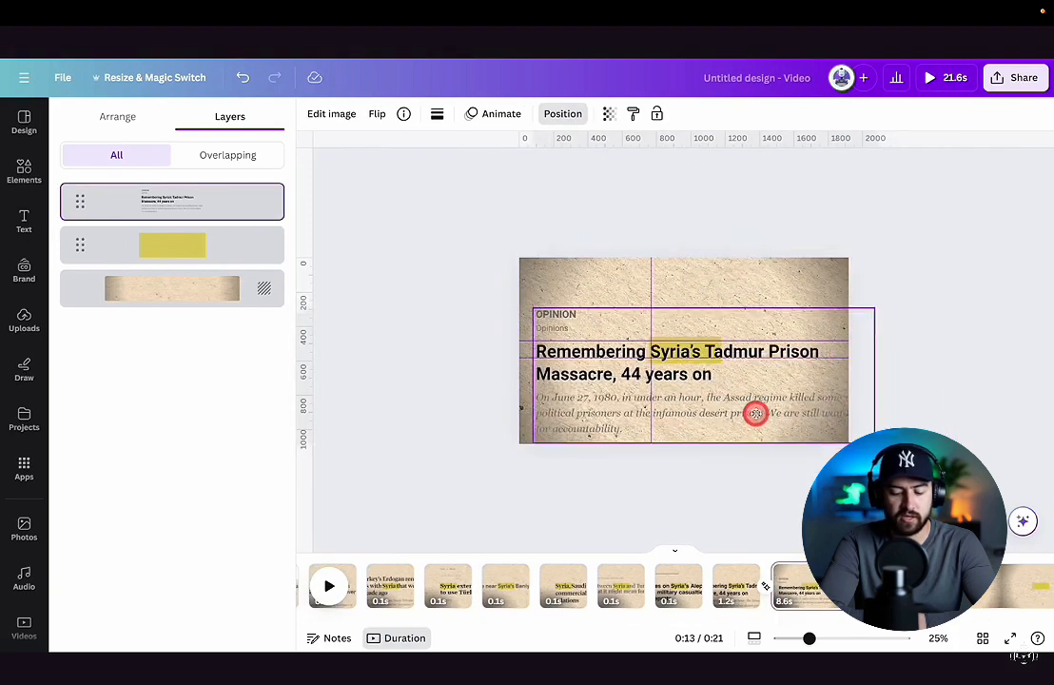
pyautogui.scroll(2, 722, 409)
pyautogui.click(671, 348)
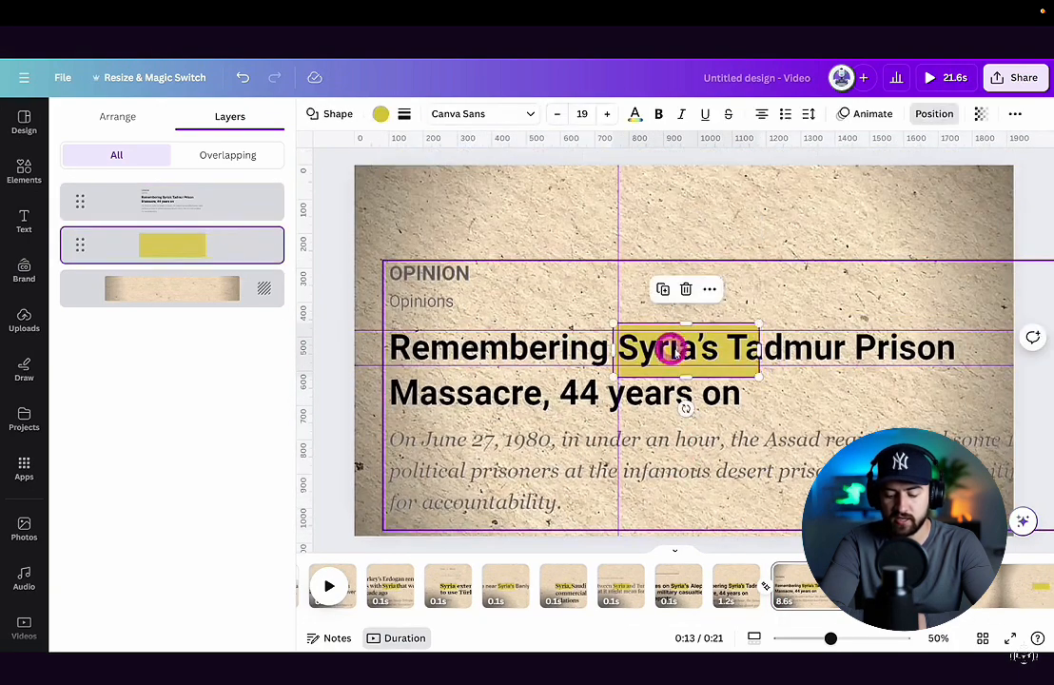
pyautogui.moveTo(757, 348); pyautogui.dragTo(963, 349)
pyautogui.moveTo(616, 348); pyautogui.dragTo(377, 348)
pyautogui.click(225, 630)
# Step: Search the audio library for RELAY CLICKS 38 and place it under the first headline page, trimmed to 0.5 s
pyautogui.click(25, 571)
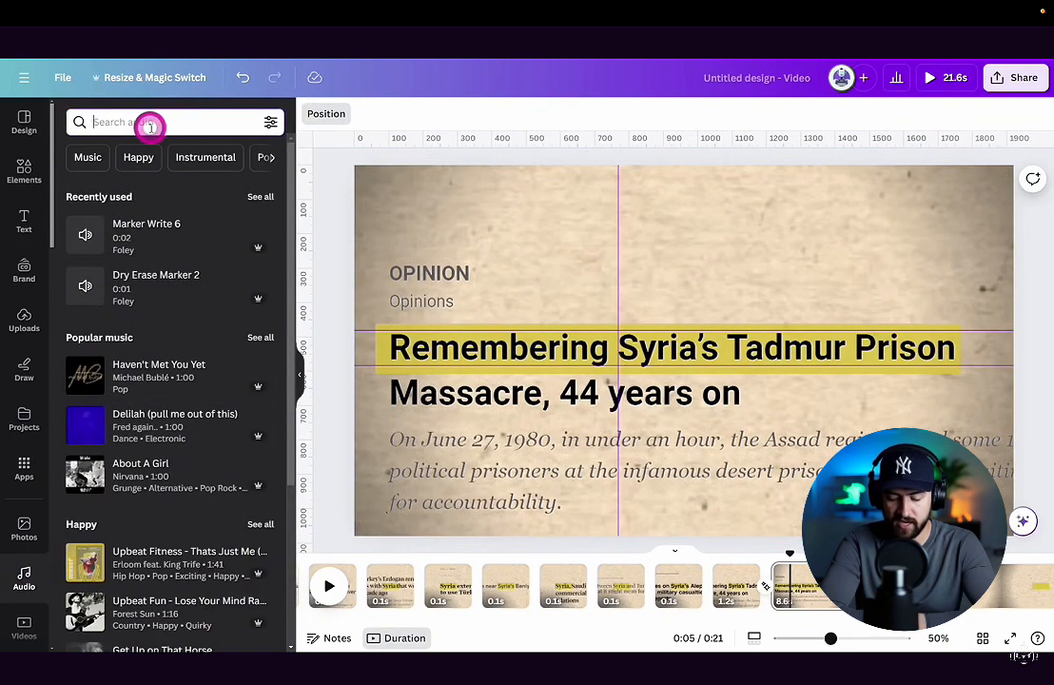
pyautogui.click(150, 126)
pyautogui.write('RELAY CLICKS')
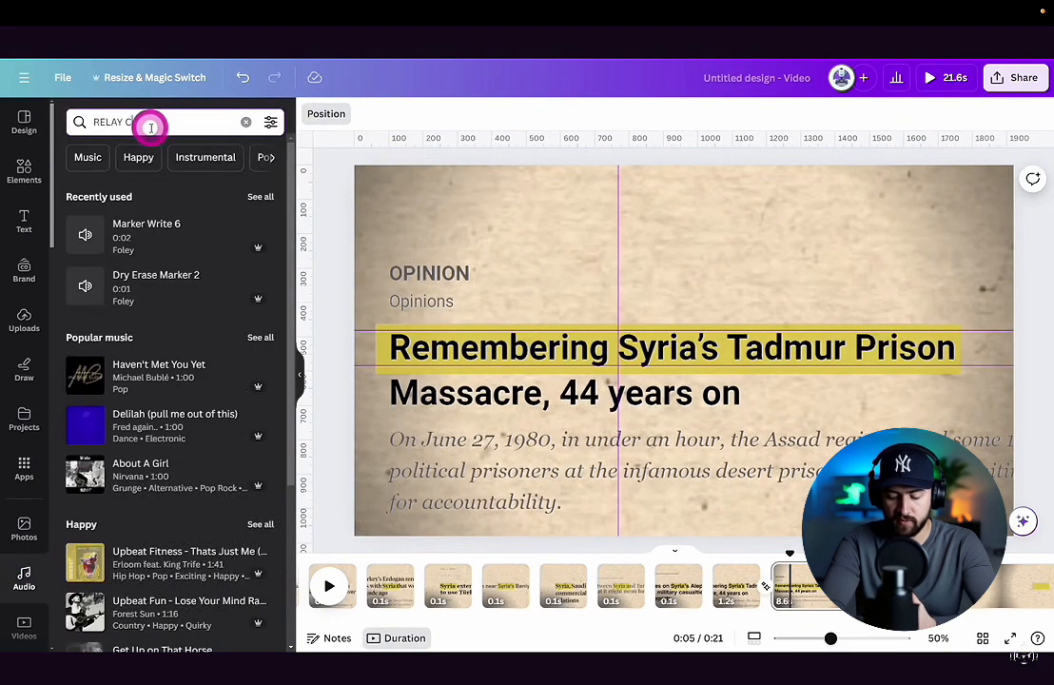
pyautogui.write(' 38')
pyautogui.press('Return')
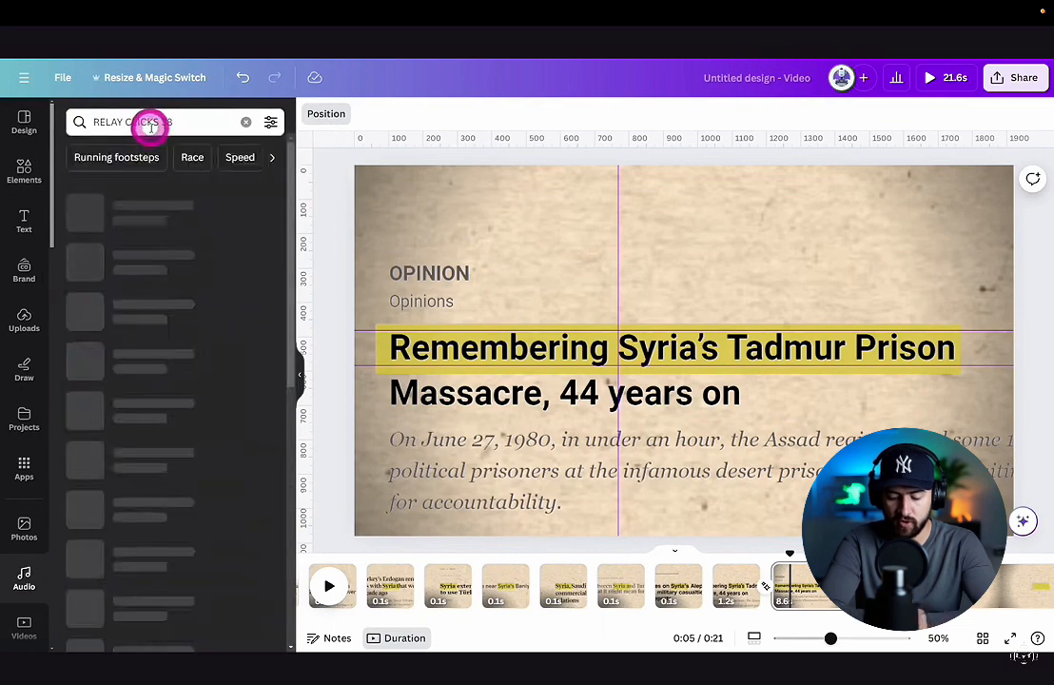
pyautogui.moveTo(123, 262); pyautogui.dragTo(422, 603)
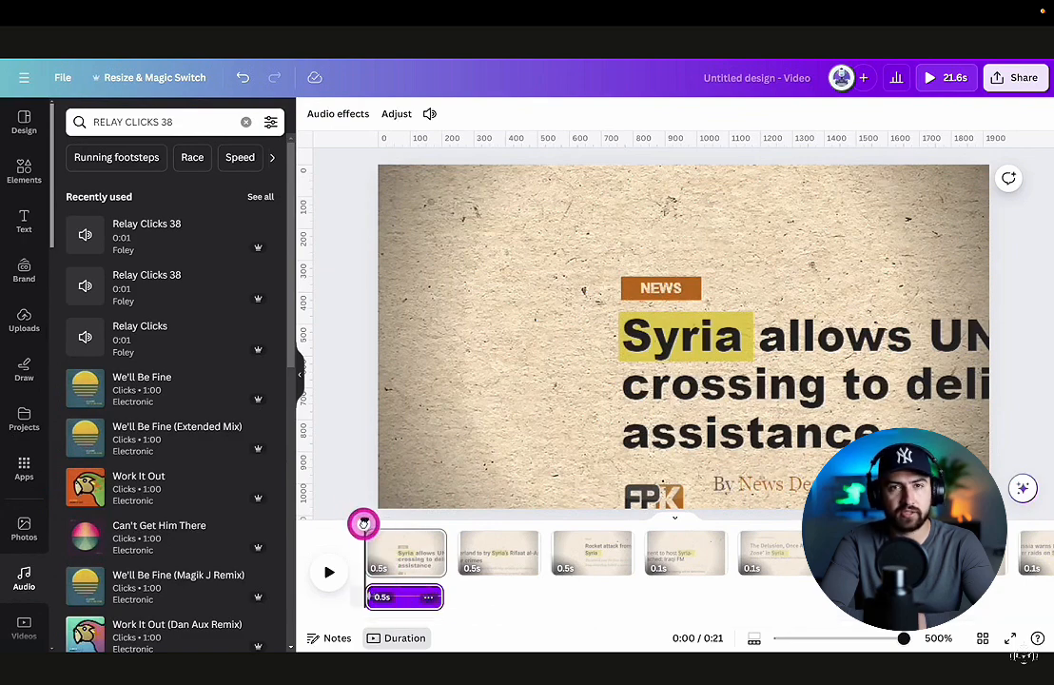
# Step: Paste copies of the Relay Clicks 38 clip under each of the following headline pages
pyautogui.moveTo(362, 520); pyautogui.dragTo(551, 527)
pyautogui.press('super+v')
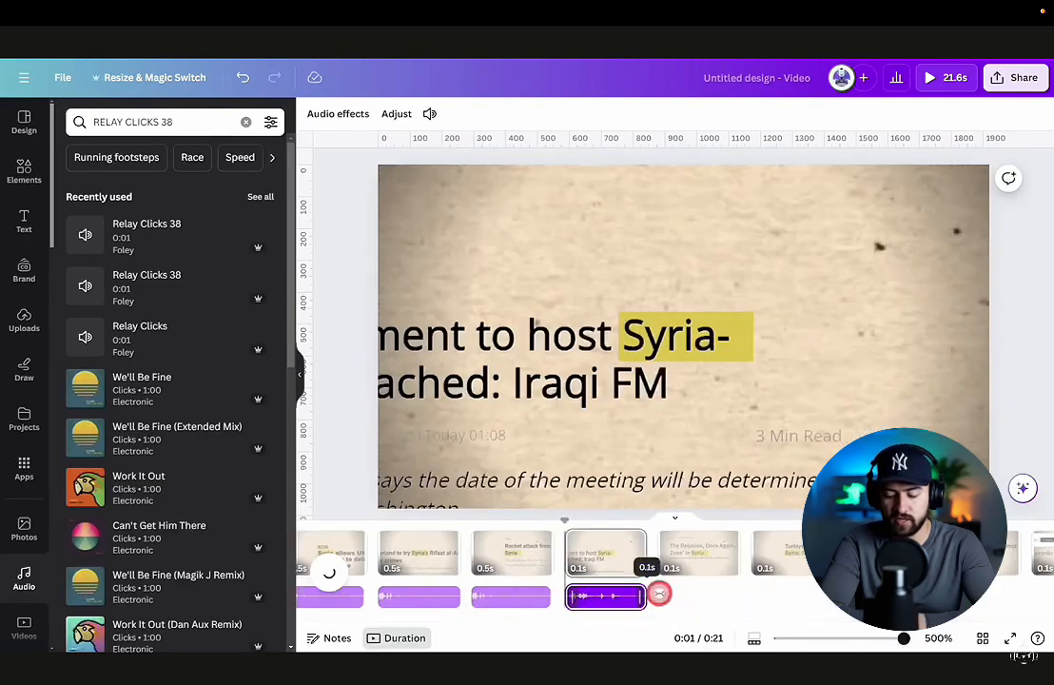
pyautogui.press('super+v')
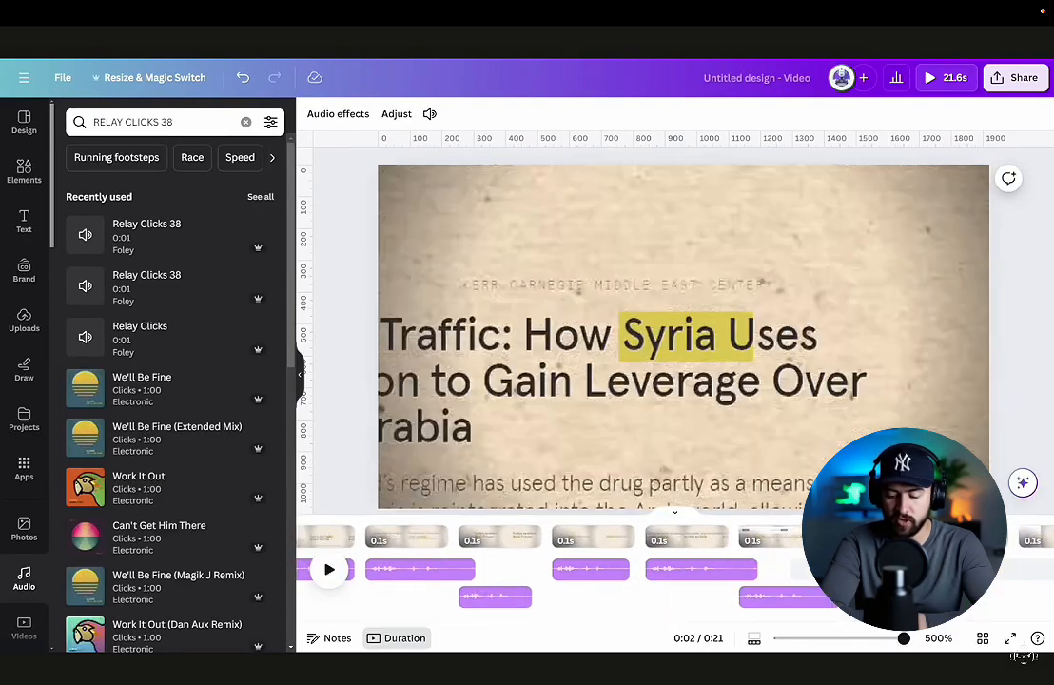
pyautogui.press('super+v')
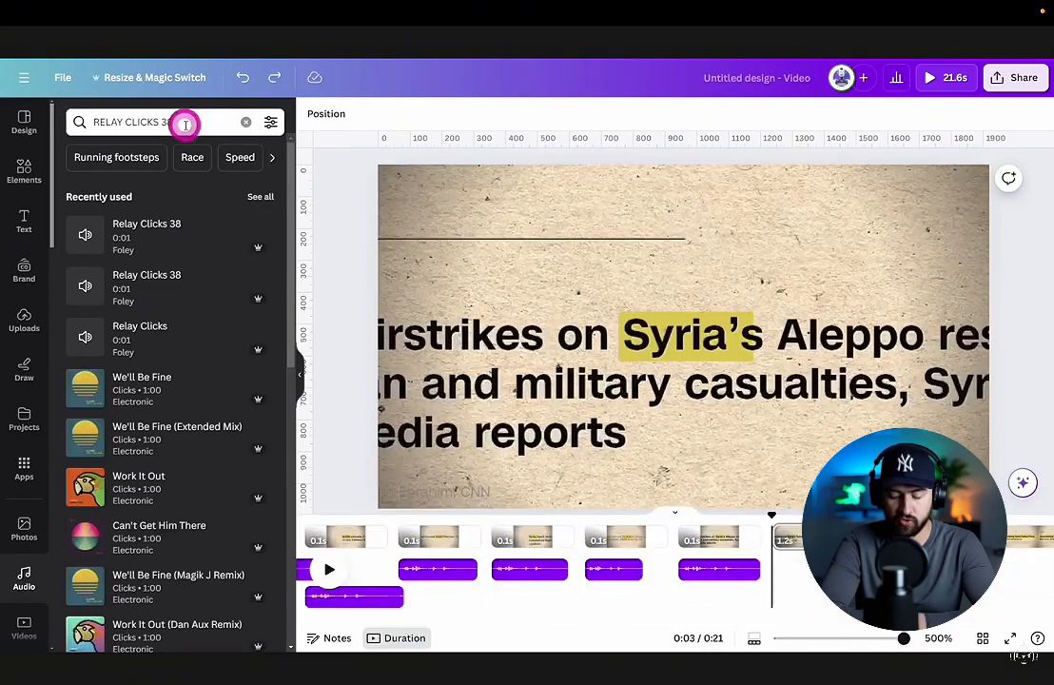
# Step: Search the audio library for MARKER WRITE 6 and add the sound to the timeline for the stretching highlight
pyautogui.click(185, 125)
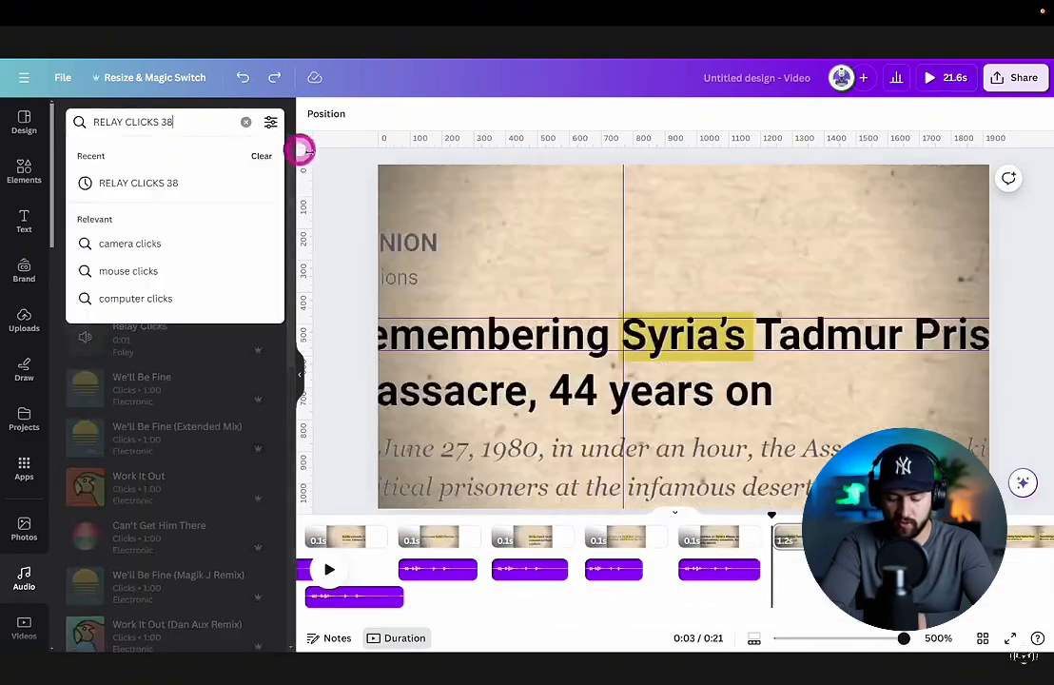
pyautogui.write('MARKER WRITE 6')
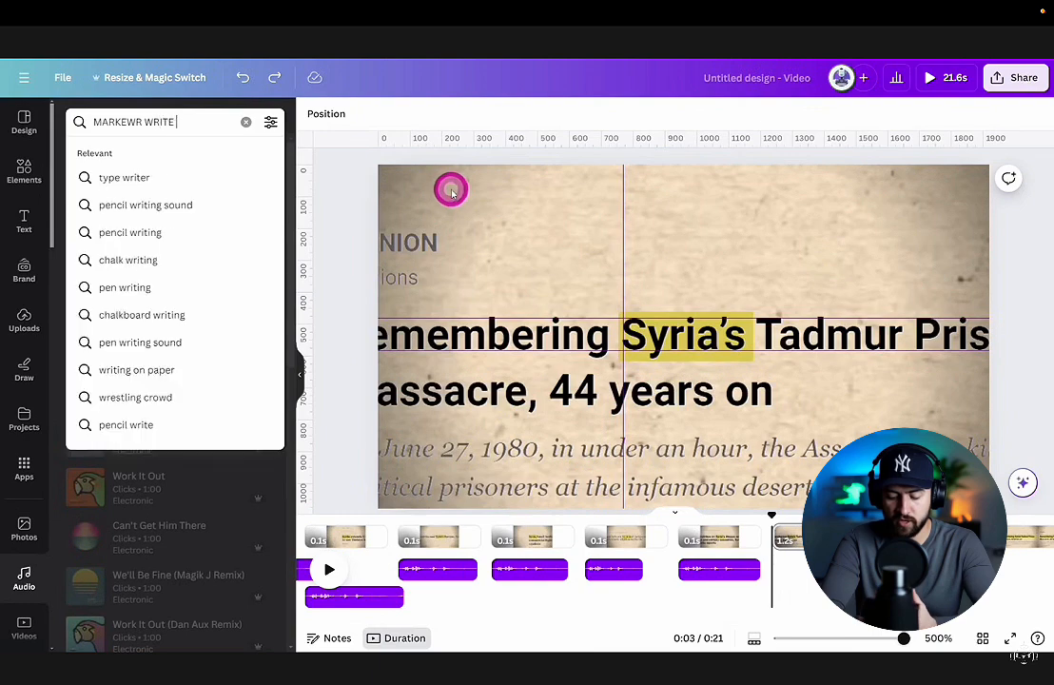
pyautogui.press('Return')
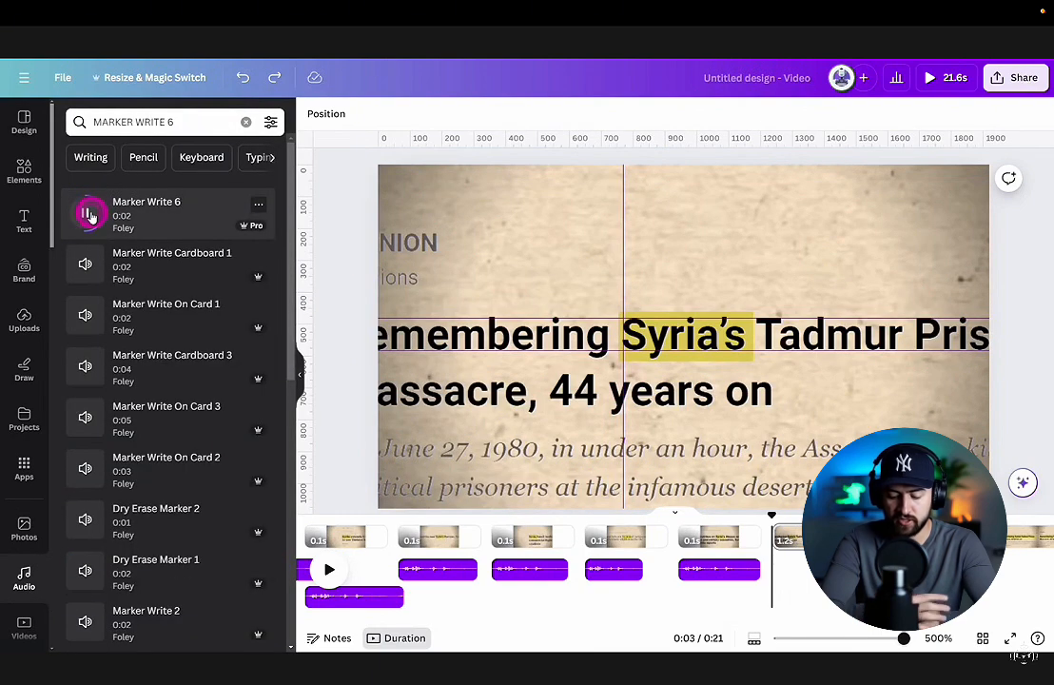
pyautogui.moveTo(88, 215)
pyautogui.mouseDown()
pyautogui.moveTo(404, 303)
pyautogui.moveTo(704, 461)
pyautogui.mouseUp()
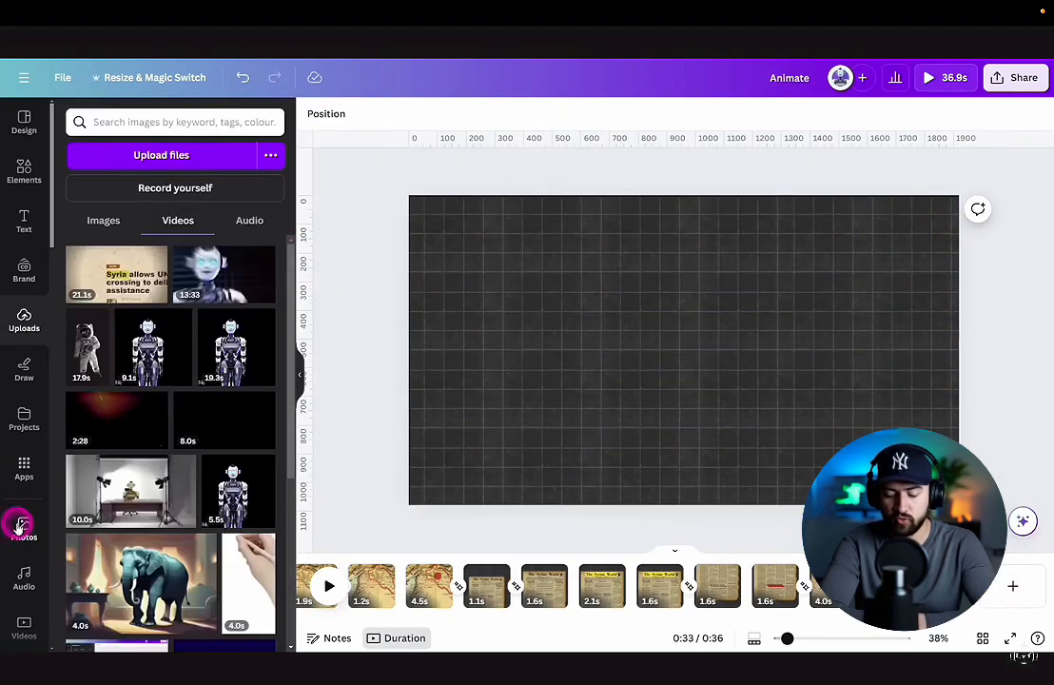
# Step: Add the citadel photo to the empty dark grid page, remove its background and enlarge it across the page's width
pyautogui.click(23, 526)
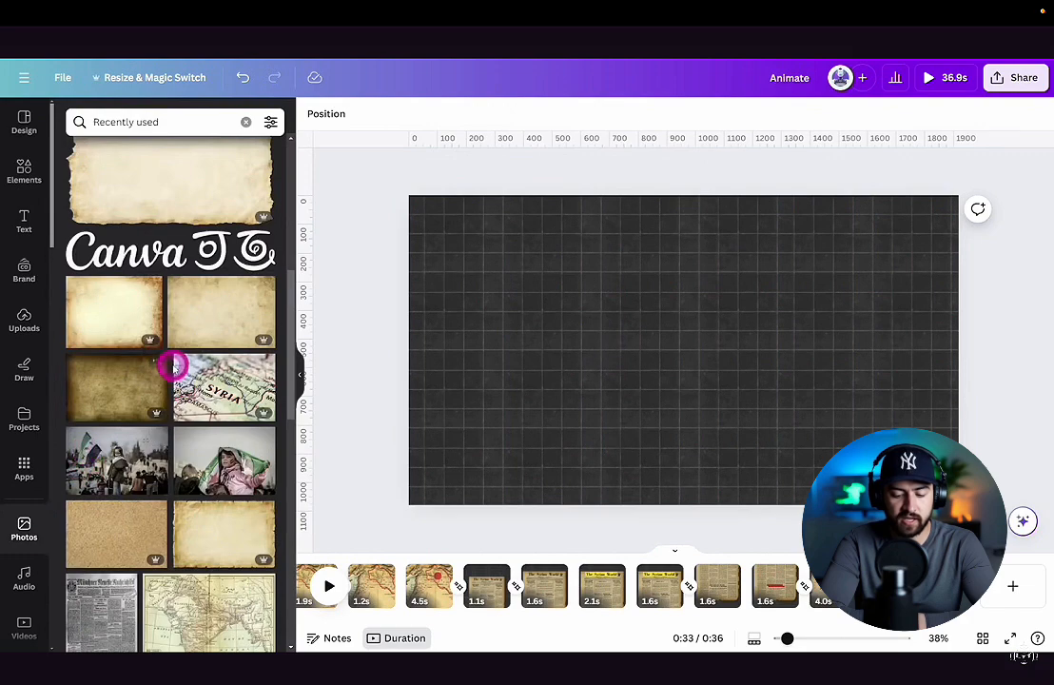
pyautogui.click(200, 473)
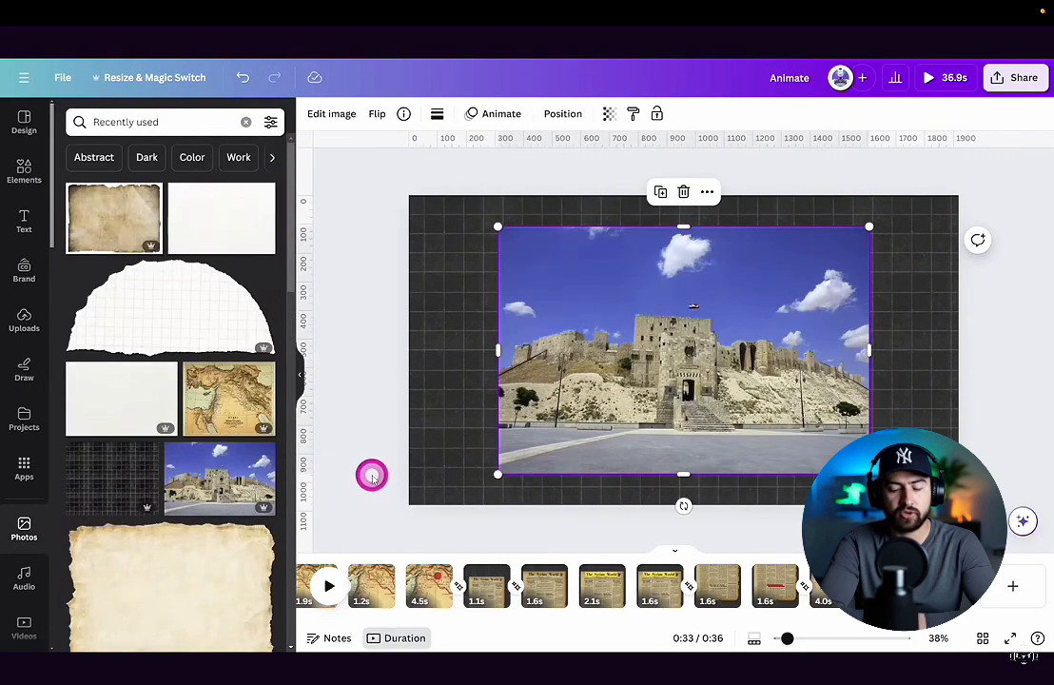
pyautogui.click(341, 113)
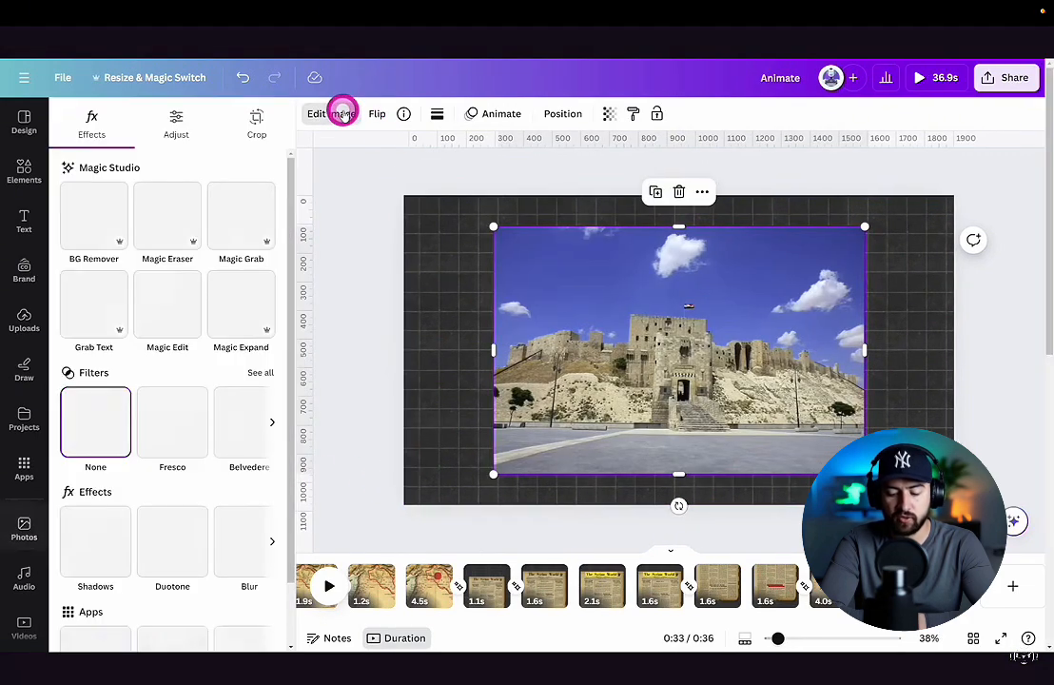
pyautogui.click(81, 238)
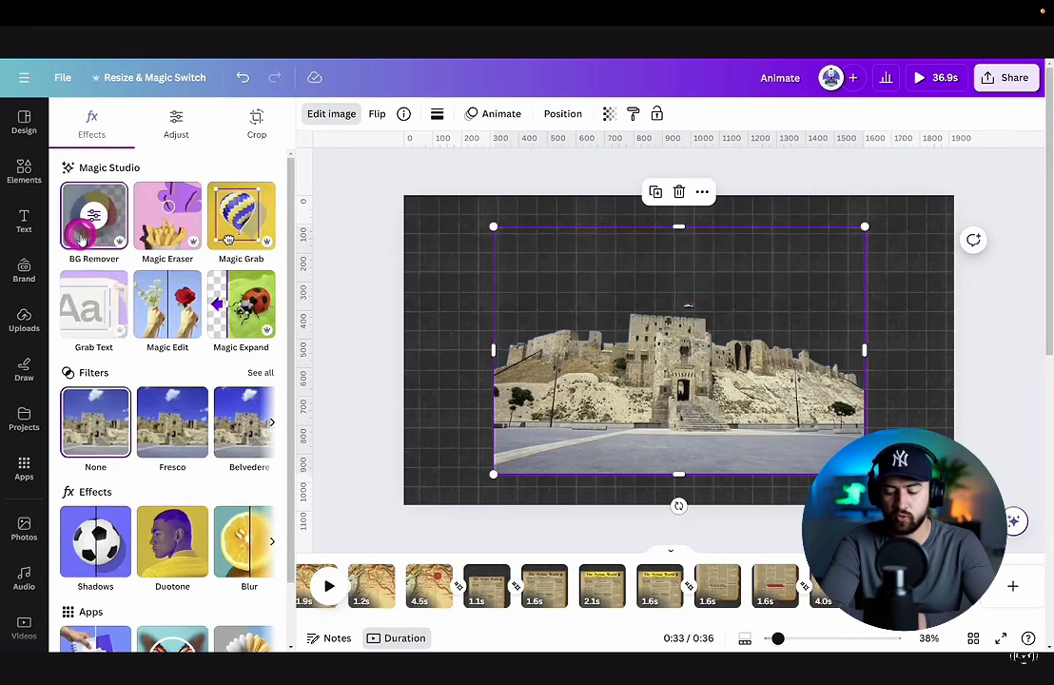
pyautogui.moveTo(613, 405); pyautogui.dragTo(613, 374)
# Step: Duplicate the citadel page and, on the copy, enlarge and reposition the citadel cutout
pyautogui.click(959, 574)
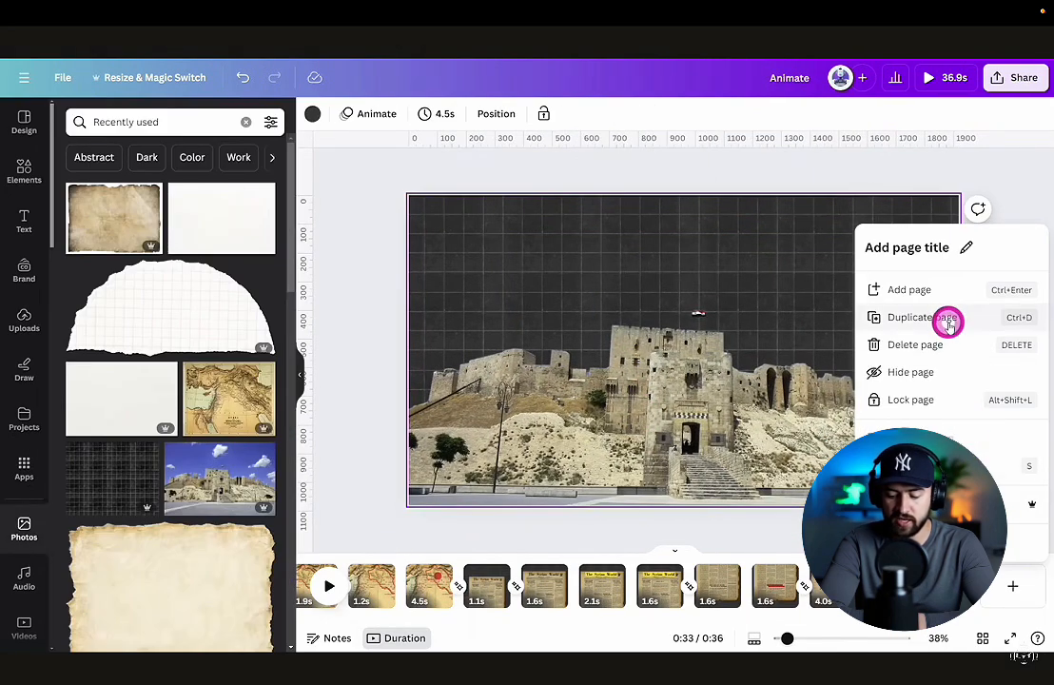
pyautogui.click(948, 321)
pyautogui.click(922, 318)
pyautogui.moveTo(965, 192); pyautogui.dragTo(983, 178)
pyautogui.moveTo(411, 179); pyautogui.dragTo(320, 120)
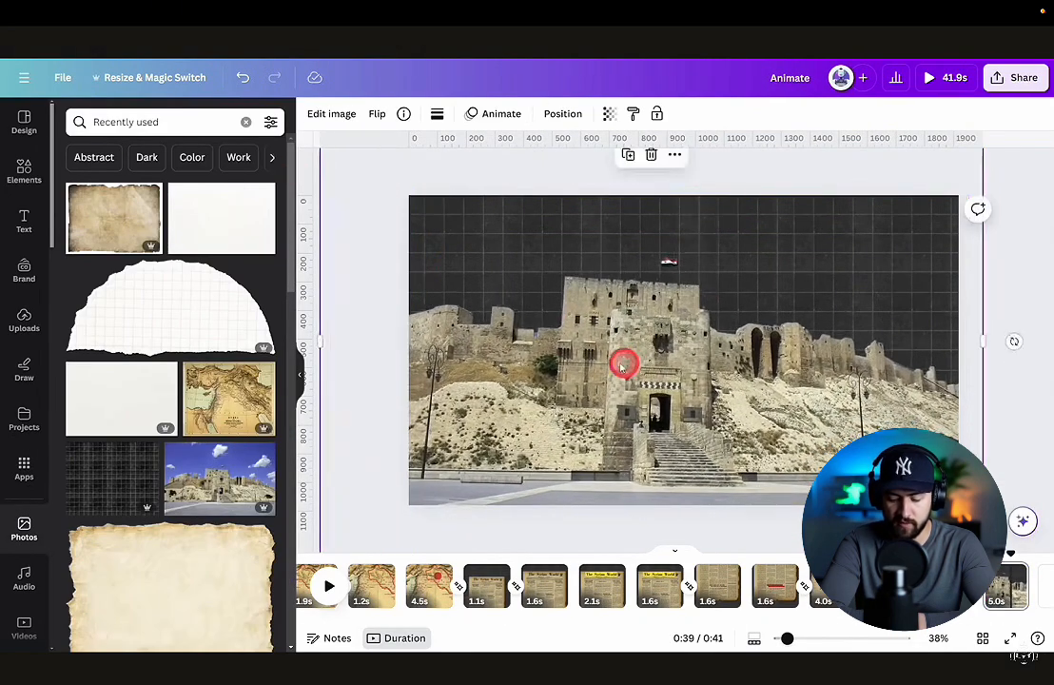
pyautogui.moveTo(622, 365); pyautogui.dragTo(601, 361)
# Step: Add a square shape to the first citadel page, stretch it into a wide banner above the fortress and colour it yellow
pyautogui.click(480, 604)
pyautogui.click(79, 375)
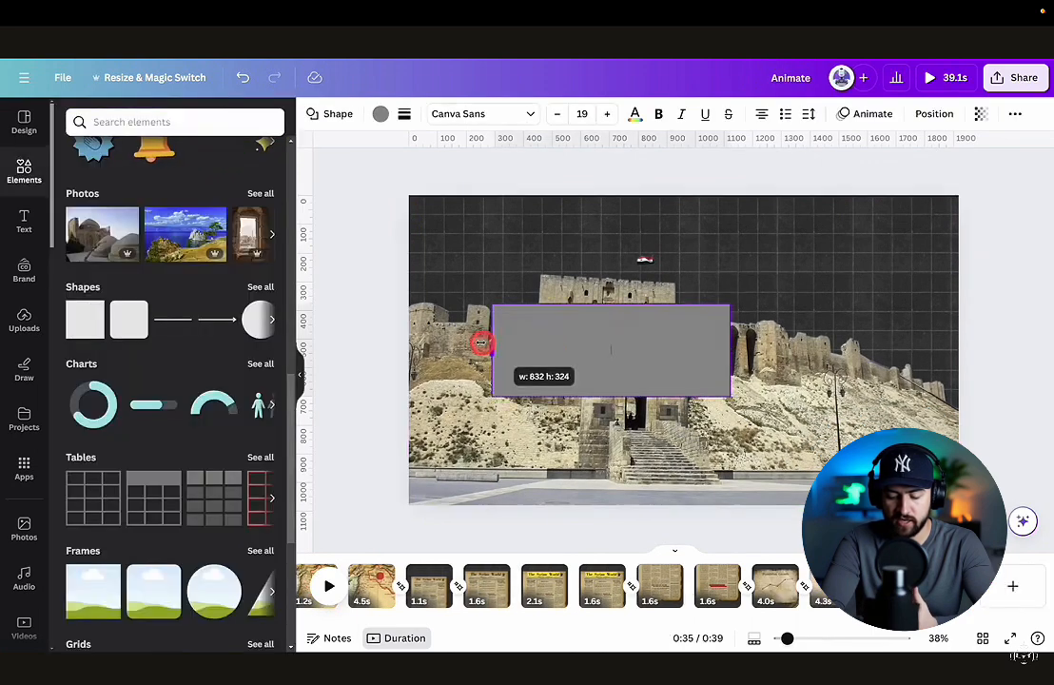
pyautogui.moveTo(482, 342); pyautogui.dragTo(445, 344)
pyautogui.moveTo(731, 350); pyautogui.dragTo(842, 350)
pyautogui.moveTo(647, 394); pyautogui.dragTo(646, 375)
pyautogui.moveTo(771, 357); pyautogui.dragTo(772, 271)
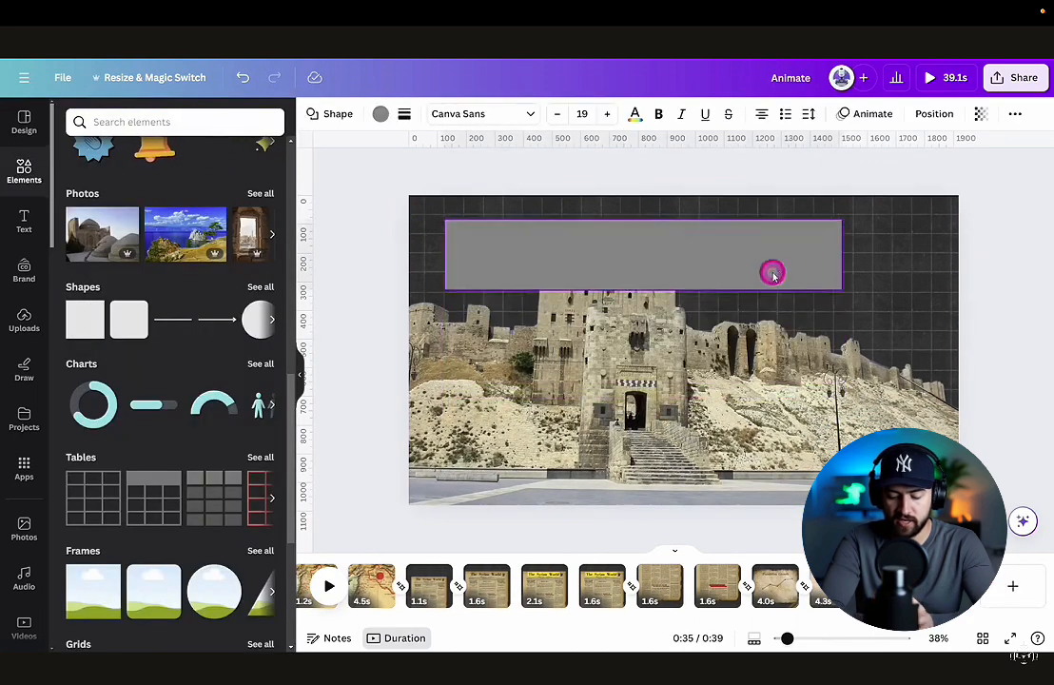
pyautogui.click(381, 114)
pyautogui.click(74, 234)
# Step: Add the heading "Syria 2024" over the yellow banner in Times New Roman and enlarge it to size 171
pyautogui.click(24, 221)
pyautogui.click(169, 286)
pyautogui.write('Syria 2024')
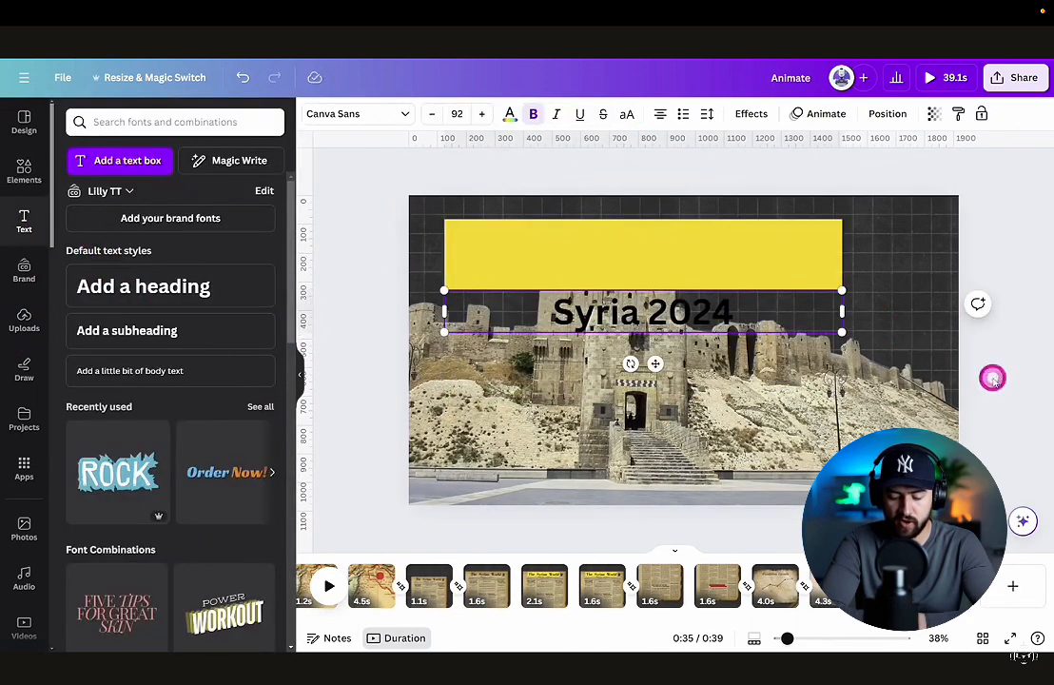
pyautogui.moveTo(703, 315); pyautogui.dragTo(703, 258)
pyautogui.click(359, 114)
pyautogui.click(128, 303)
pyautogui.moveTo(842, 256); pyautogui.dragTo(807, 300)
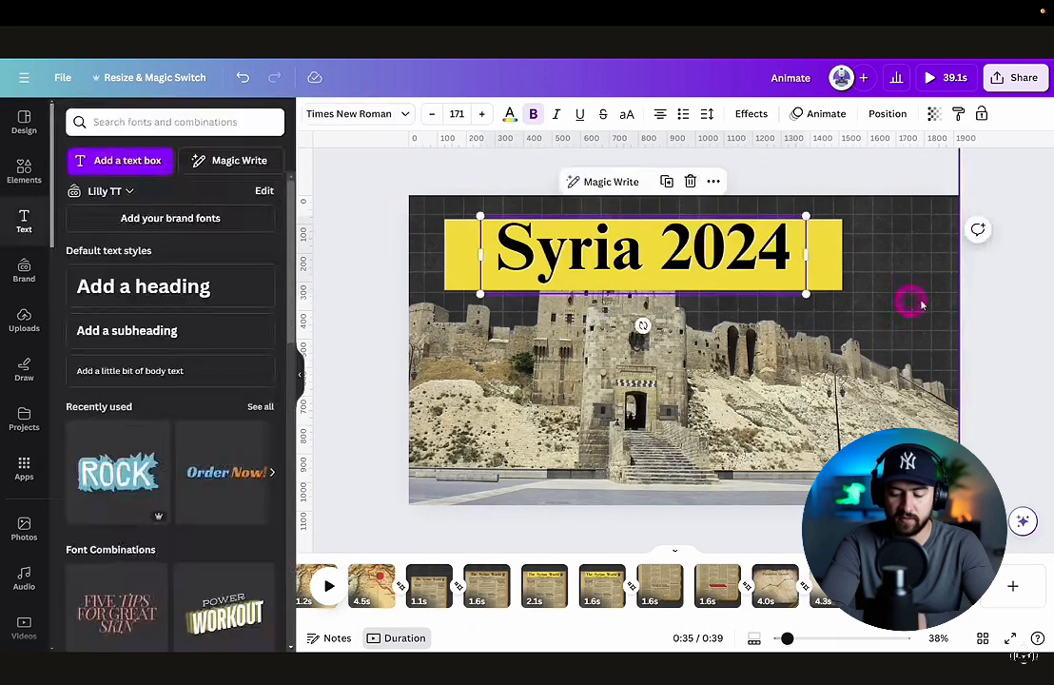
# Step: Move the "Syria 2024" title to the banner's left end and shorten the yellow banner to fit the text
pyautogui.moveTo(728, 252); pyautogui.dragTo(692, 254)
pyautogui.click(818, 260)
pyautogui.click(995, 293)
pyautogui.click(761, 284)
pyautogui.moveTo(769, 262); pyautogui.dragTo(761, 263)
pyautogui.click(766, 262)
# Step: Give the yellow banner a Wipe animation on enter, and move the banner and "Syria 2024" title behind the citadel
pyautogui.click(871, 116)
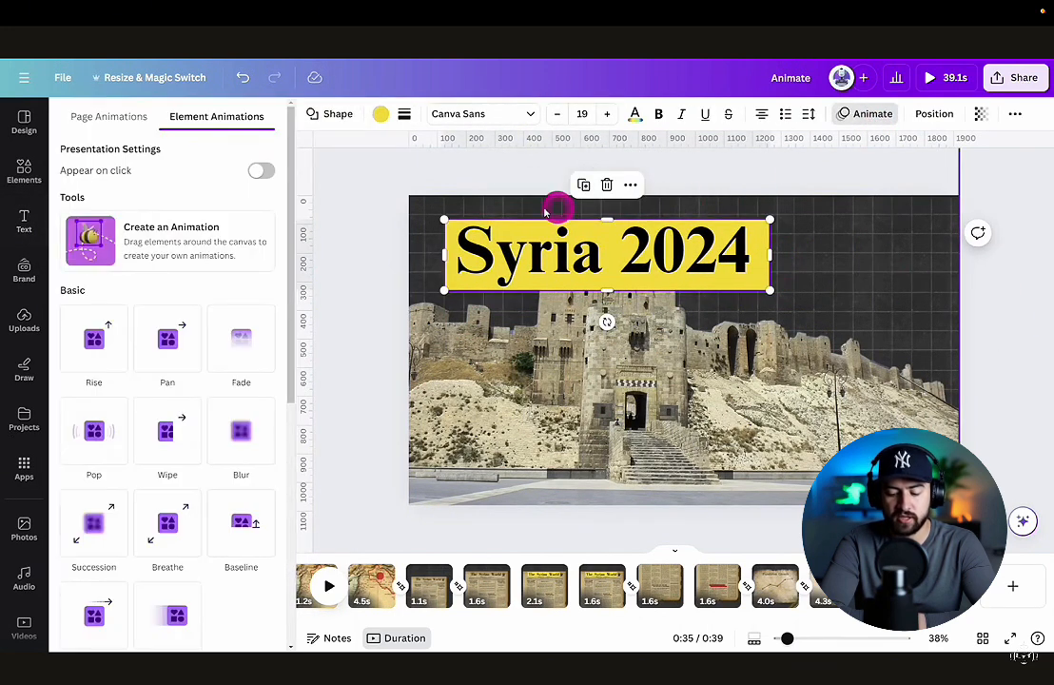
pyautogui.click(159, 450)
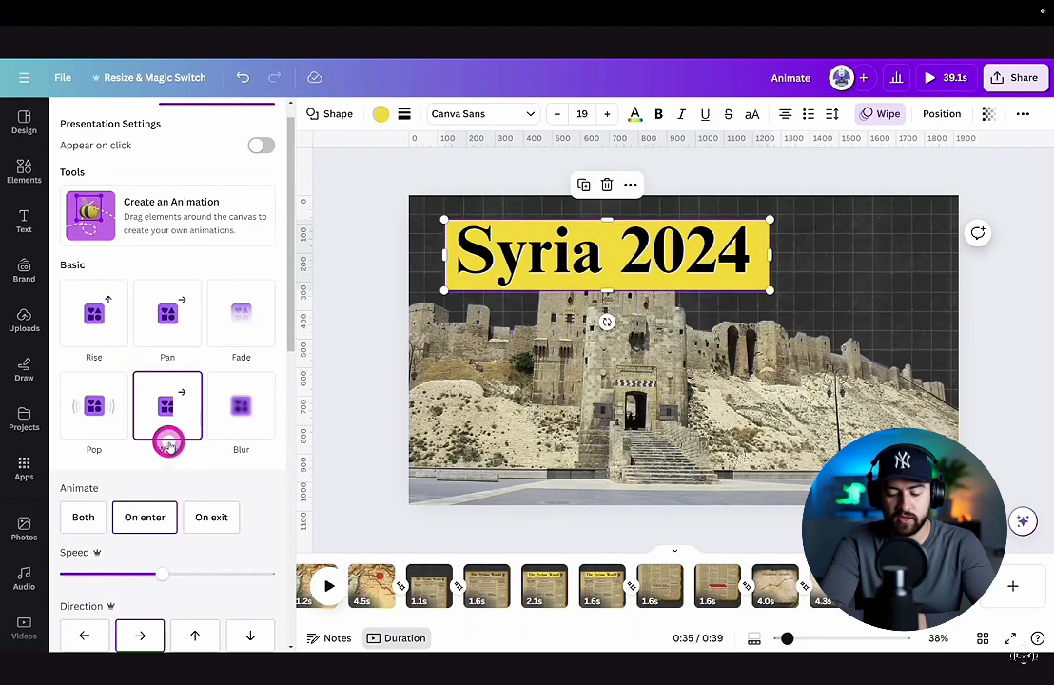
pyautogui.click(940, 114)
pyautogui.click(147, 210)
pyautogui.keyDown('shift'); pyautogui.click(158, 244); pyautogui.keyUp('shift')
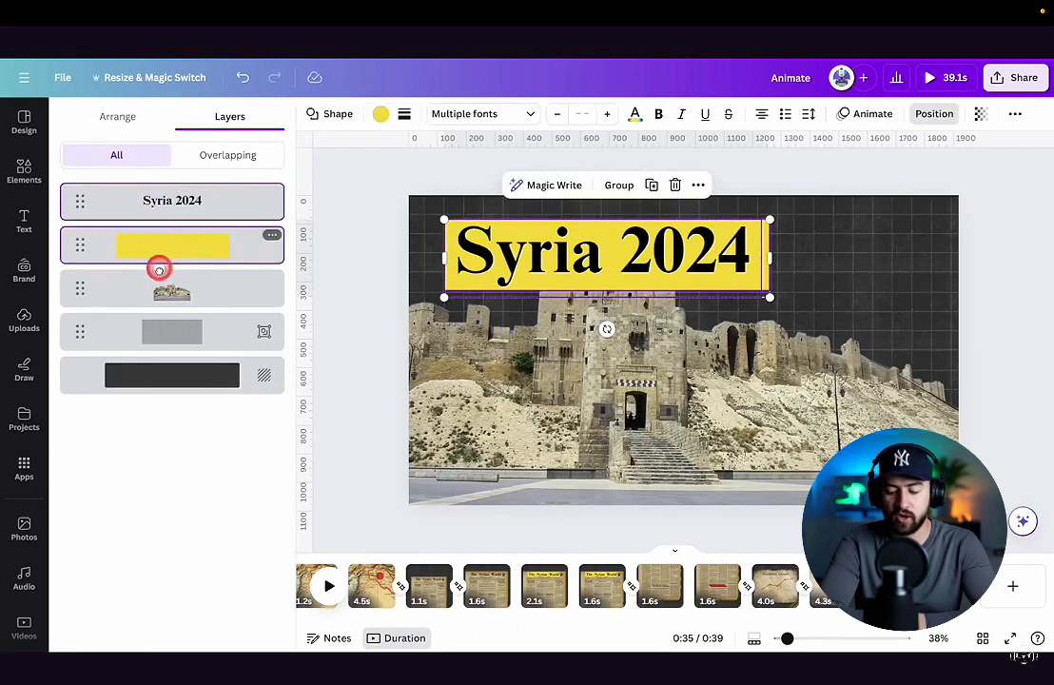
pyautogui.moveTo(158, 266); pyautogui.dragTo(259, 319)
# Step: Add the photo of the girl holding the flag, remove its background and place the cropped cutout in the page's lower-right corner
pyautogui.click(24, 530)
pyautogui.click(223, 356)
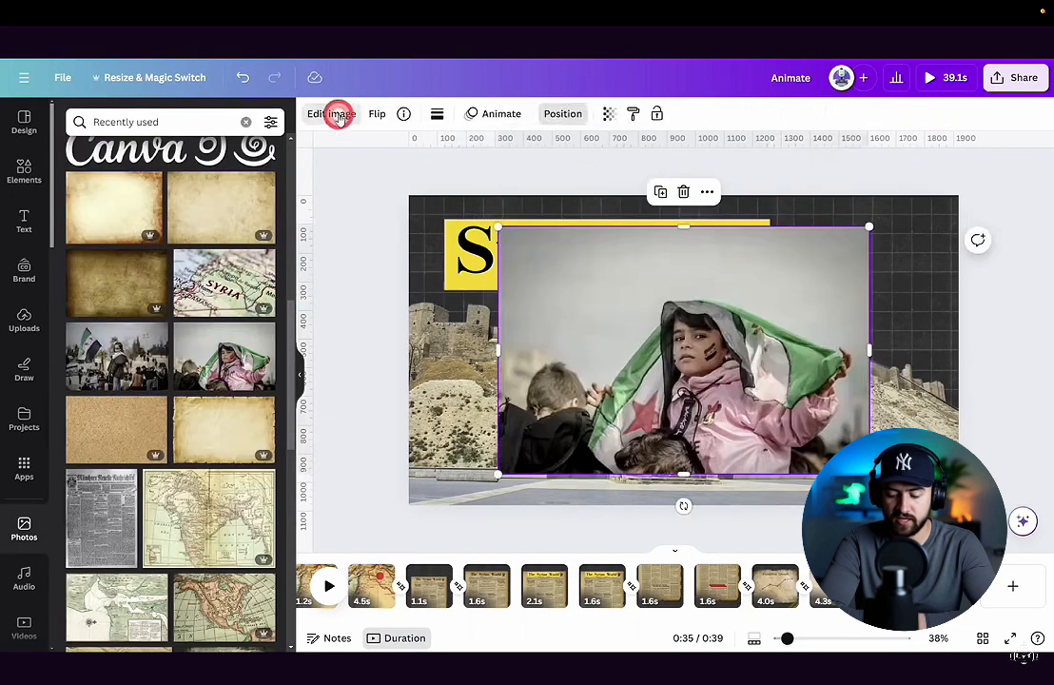
pyautogui.click(330, 113)
pyautogui.moveTo(493, 350); pyautogui.dragTo(584, 342)
pyautogui.moveTo(770, 380); pyautogui.dragTo(943, 381)
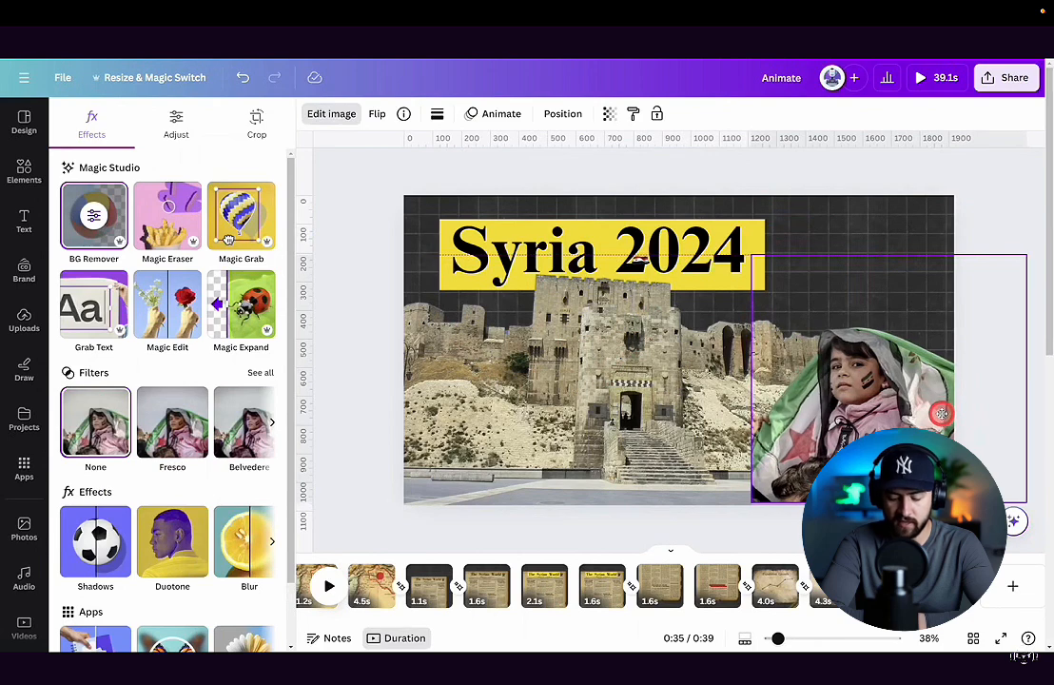
# Step: Apply a Pan animation on enter to the girl's cutout with the direction set to the left
pyautogui.click(480, 112)
pyautogui.click(167, 337)
pyautogui.click(84, 568)
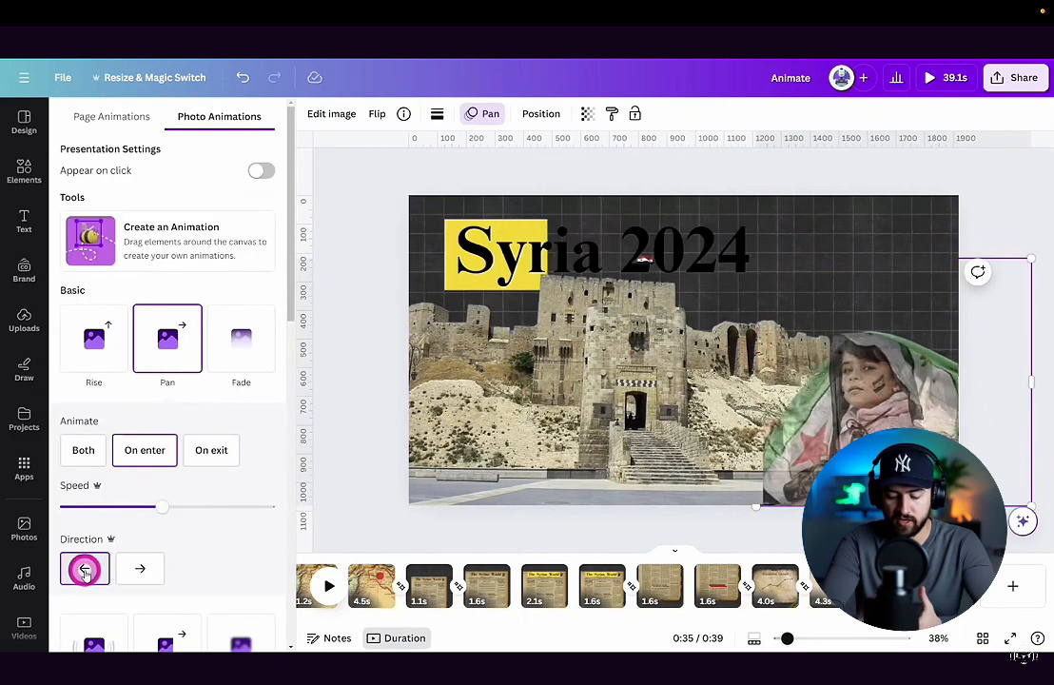
# Step: Find the PAPER MOVEMENT 3 sound, place it across the transition from the Vox title page to the map and trim it to 1.8 s
pyautogui.click(24, 578)
pyautogui.click(192, 123)
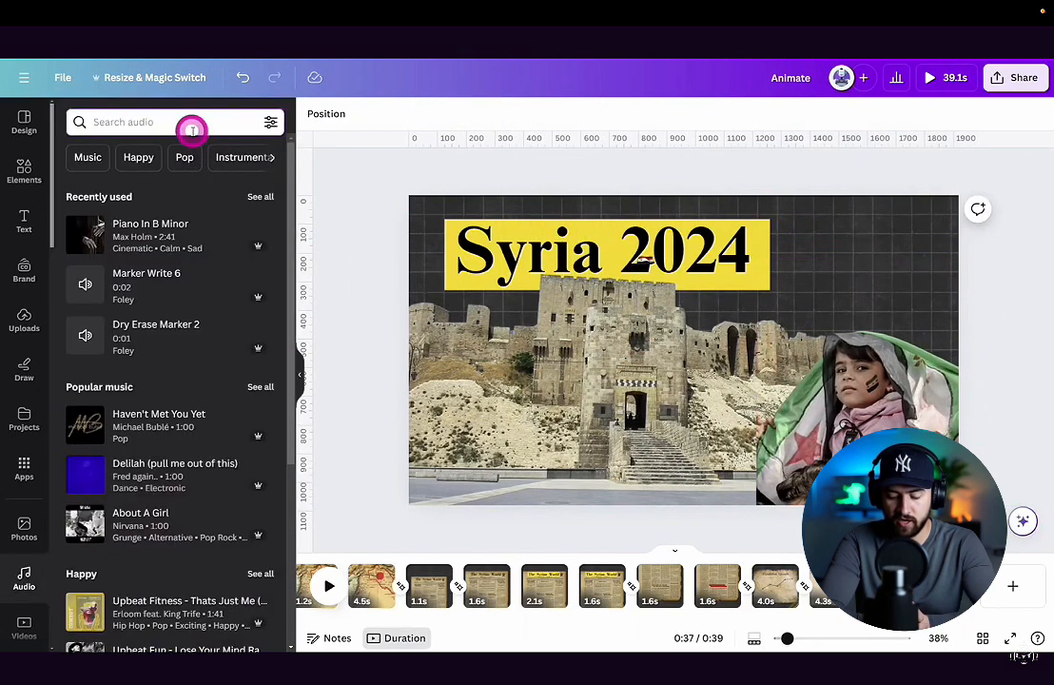
pyautogui.write('PAPER MO')
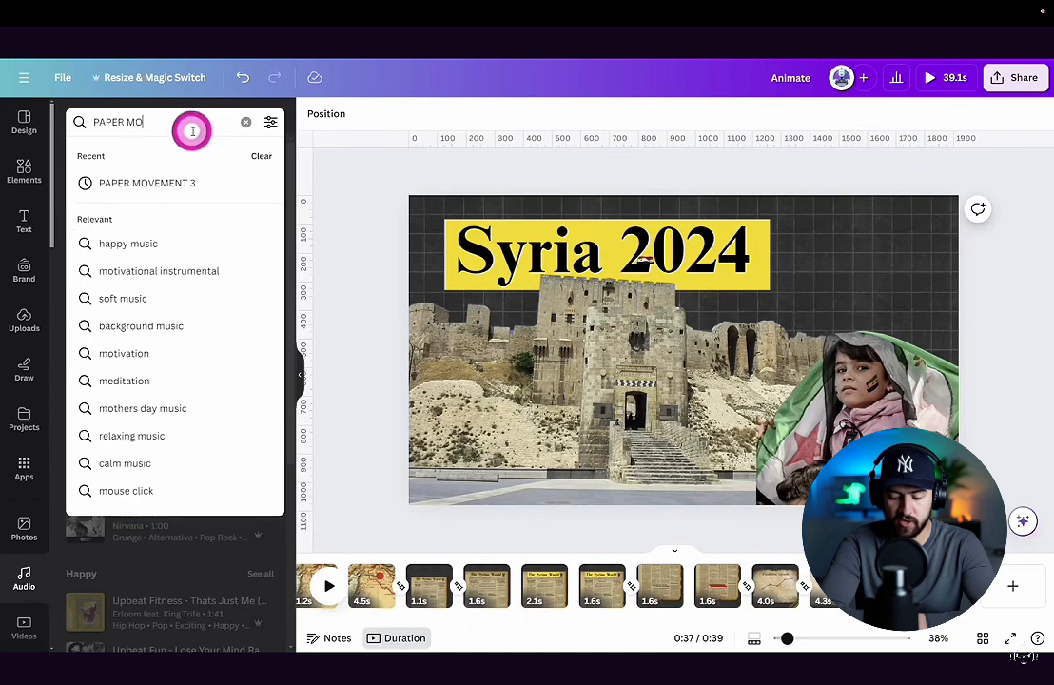
pyautogui.write('VEMENT 3')
pyautogui.press('Return')
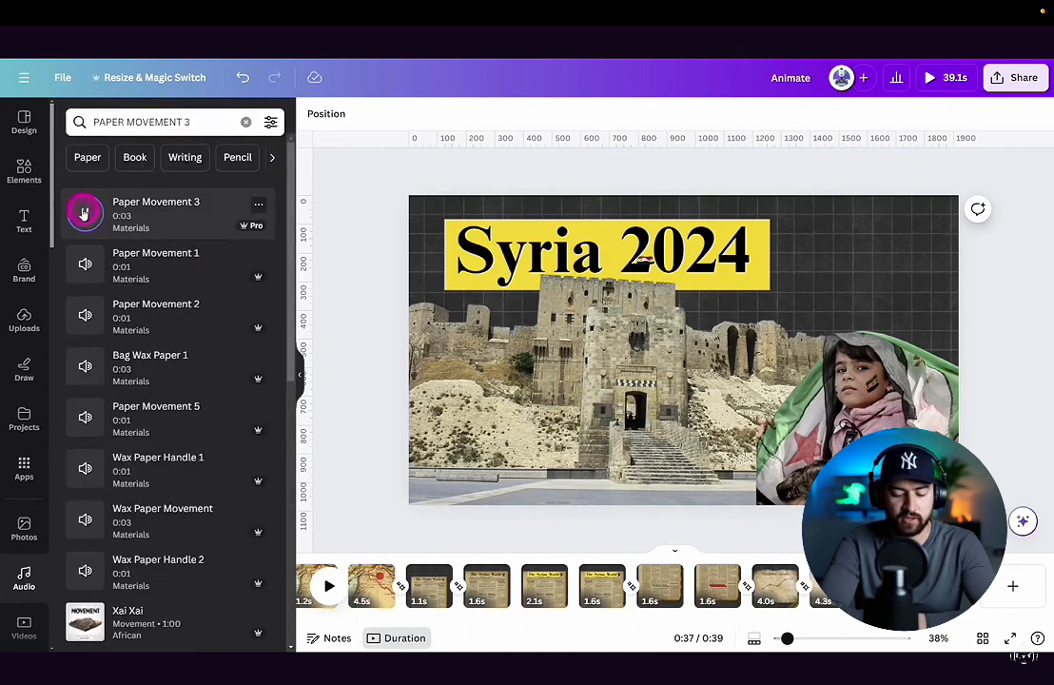
pyautogui.moveTo(83, 213); pyautogui.dragTo(449, 626)
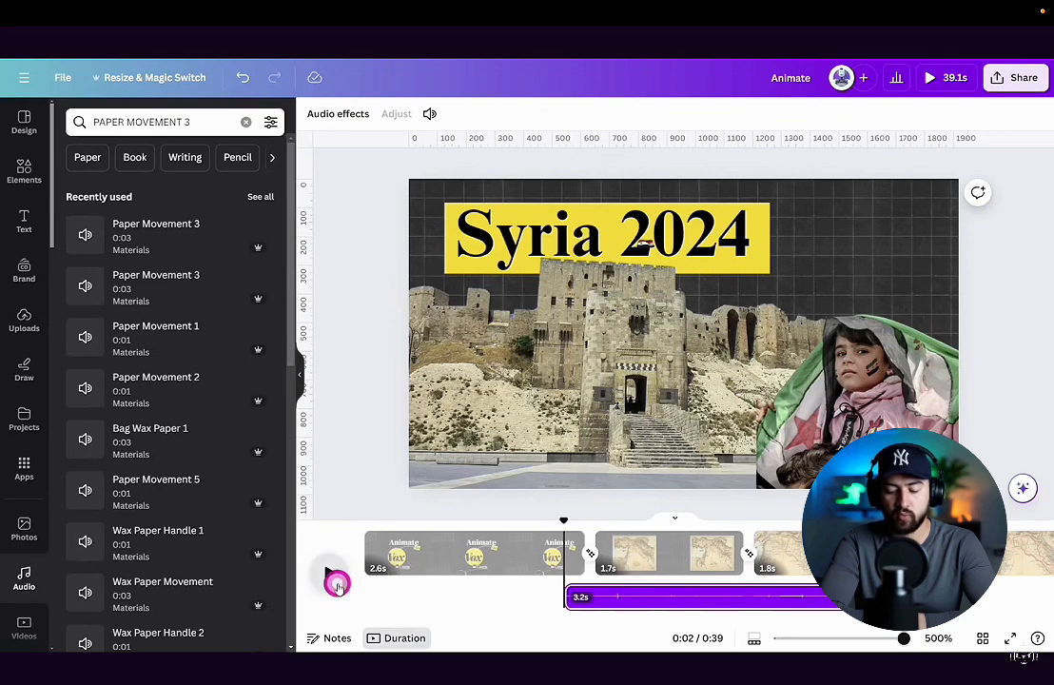
pyautogui.click(333, 580)
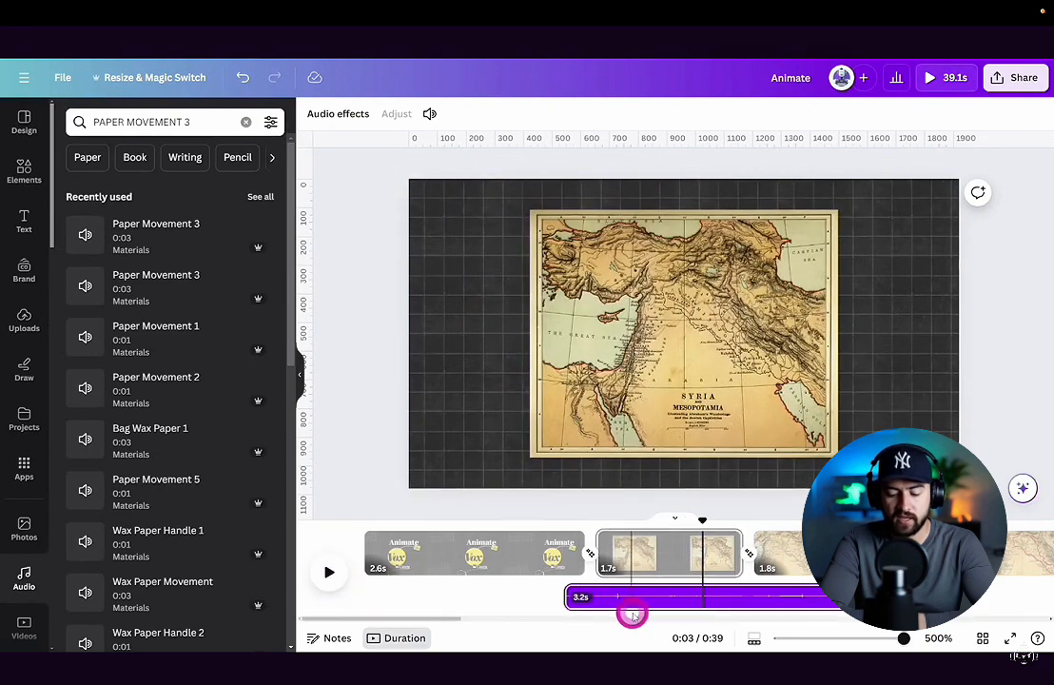
pyautogui.moveTo(643, 609); pyautogui.dragTo(524, 542)
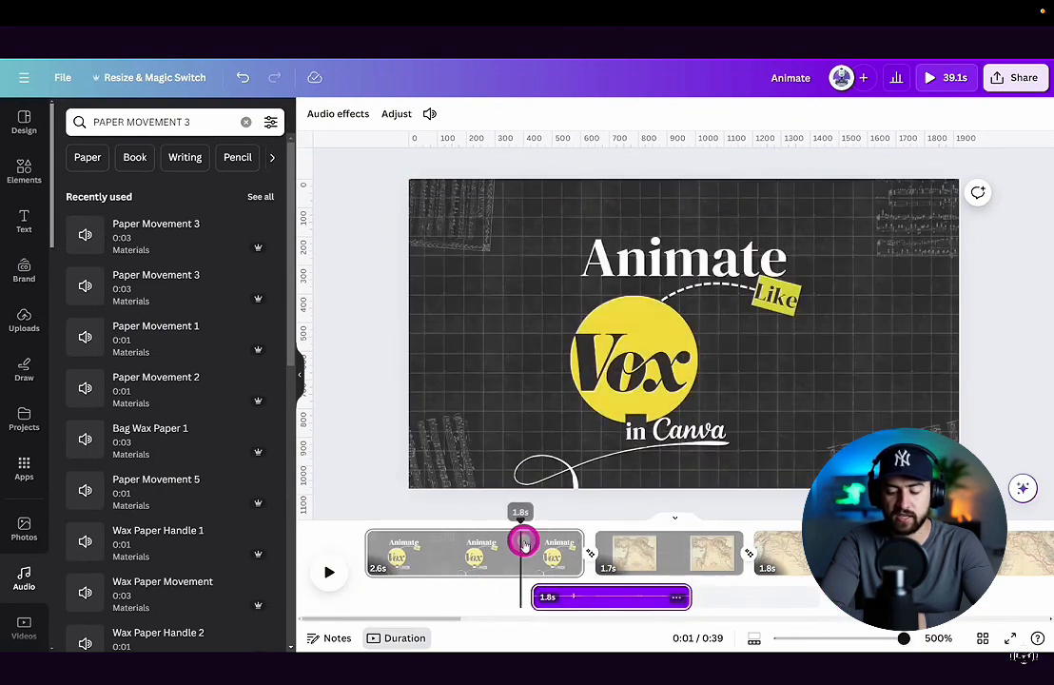